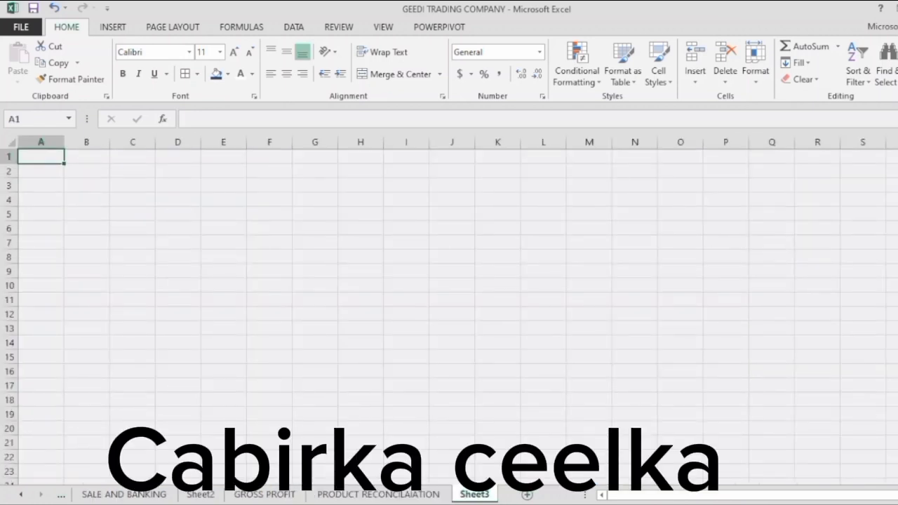
# Examine the petrol sales, deliveries, expected dipping and actual dipping cells for 01-06-23 on the PRODUCT RECONCILAIATION sheet.
pyautogui.click(379, 495)
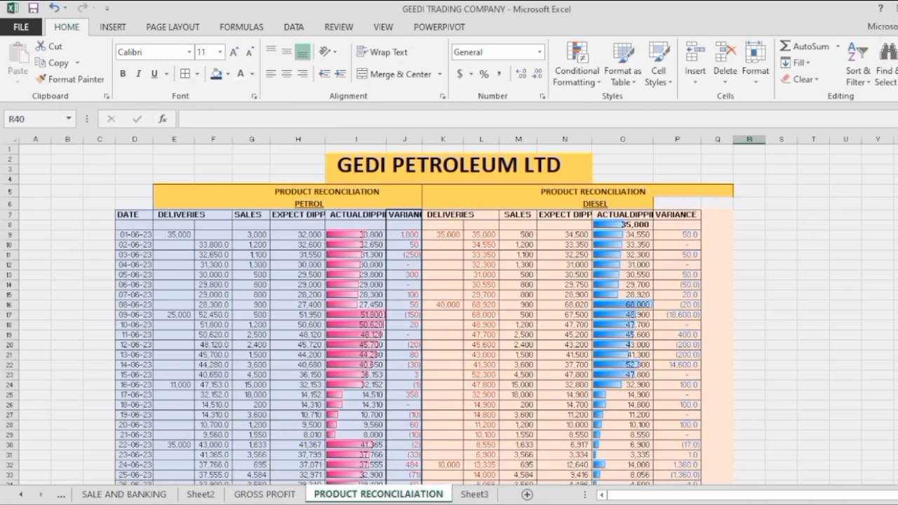
pyautogui.click(357, 235)
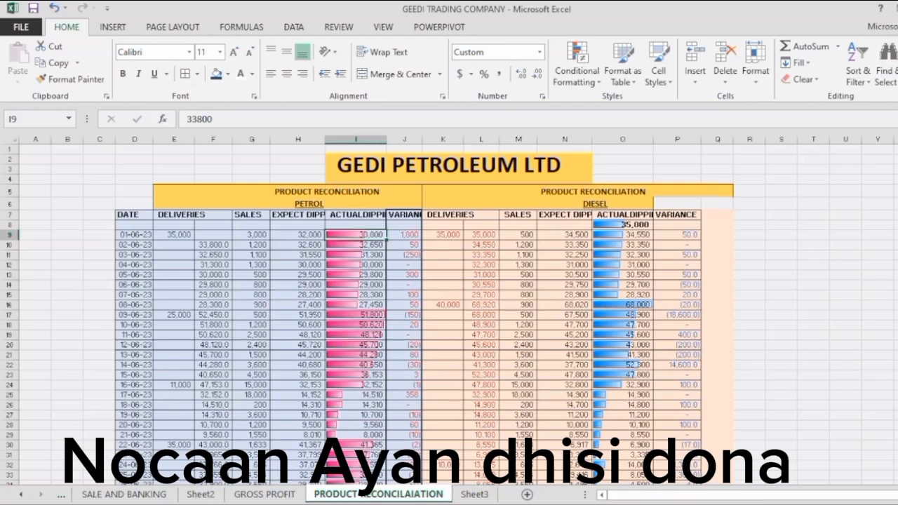
pyautogui.click(251, 235)
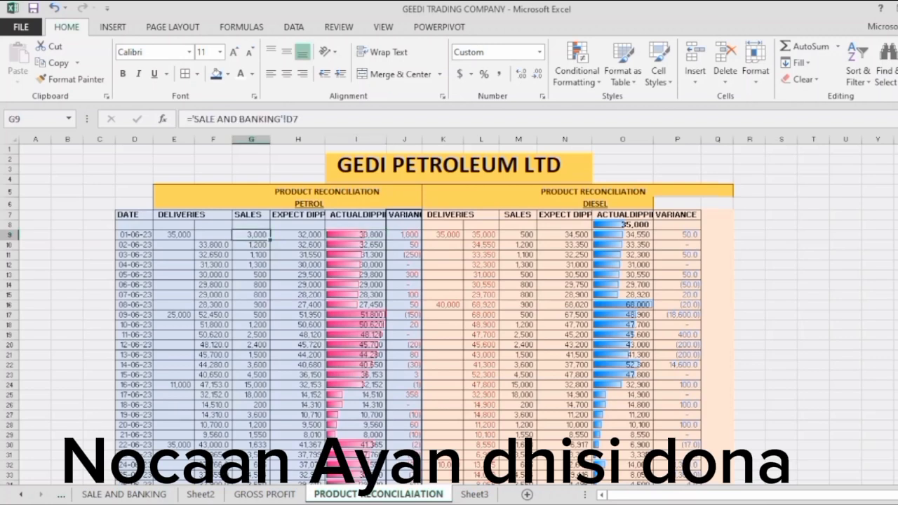
pyautogui.click(174, 235)
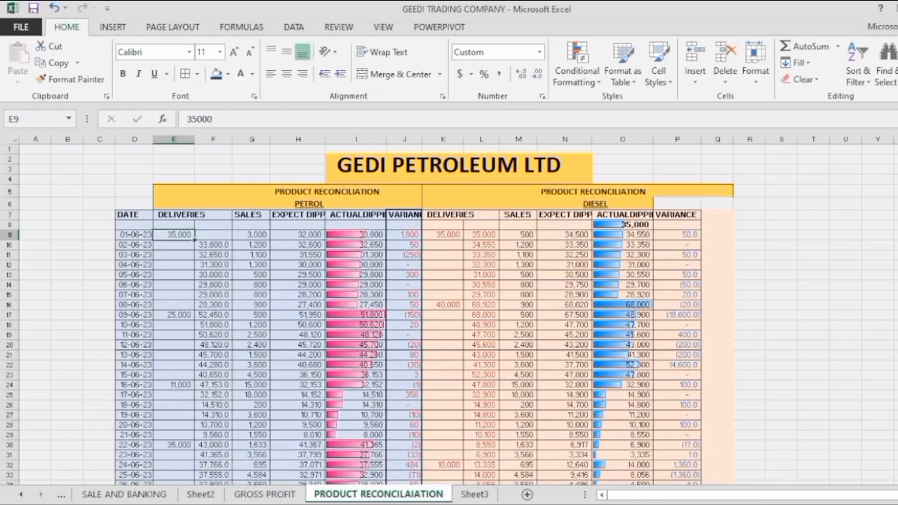
pyautogui.click(298, 235)
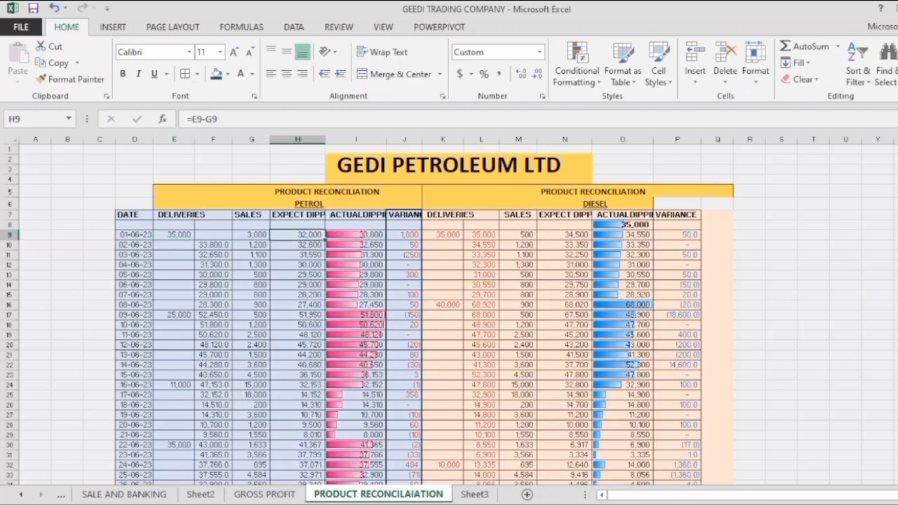
pyautogui.click(356, 235)
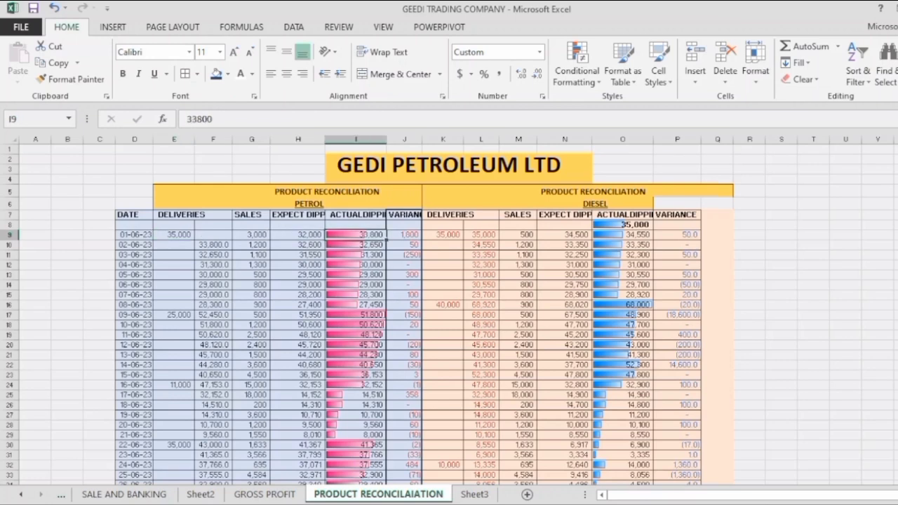
pyautogui.click(298, 236)
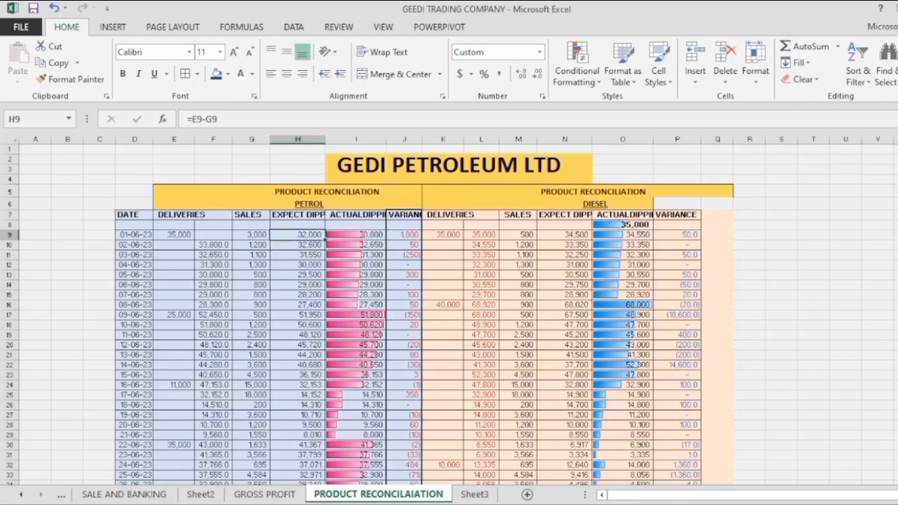
# Examine the petrol row for 19-06-23 across variance, expected dipping, stock, sales and actual dipping, plus the variance for 20-06-23.
pyautogui.click(404, 415)
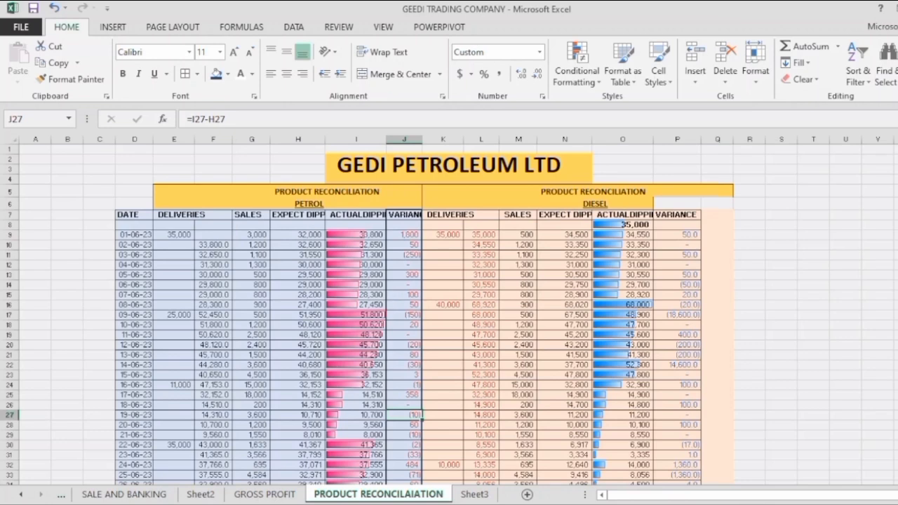
pyautogui.click(298, 415)
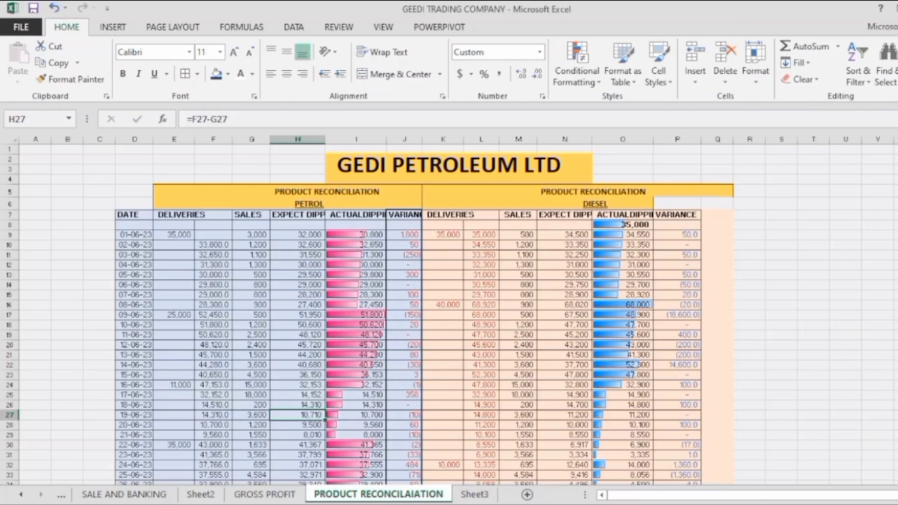
pyautogui.click(213, 416)
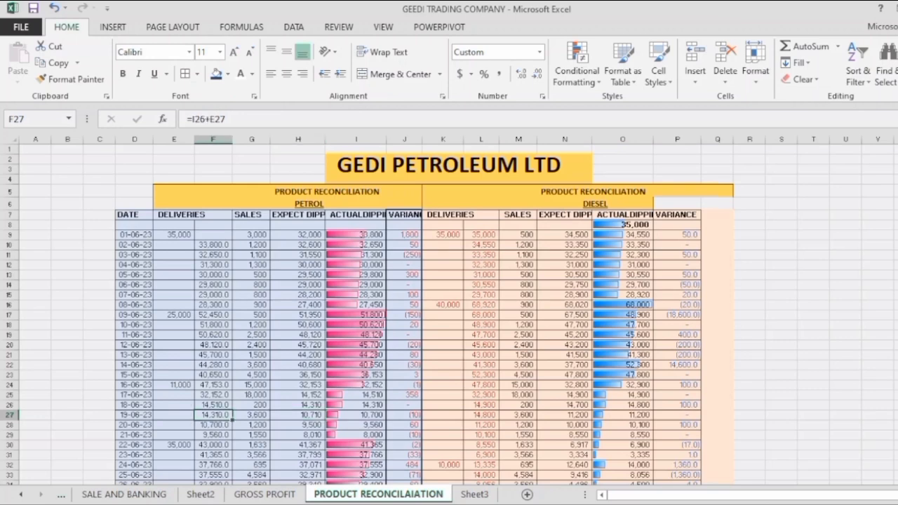
pyautogui.click(252, 415)
pyautogui.click(297, 415)
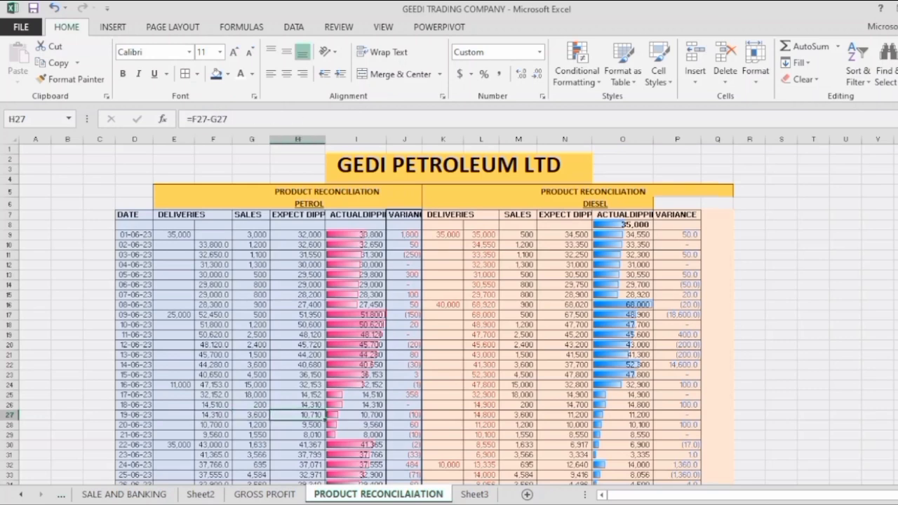
pyautogui.click(355, 415)
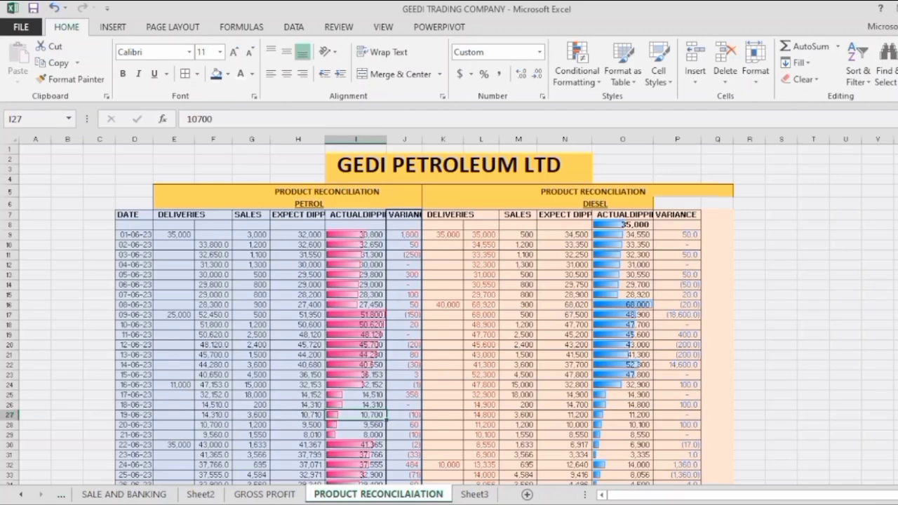
pyautogui.click(404, 425)
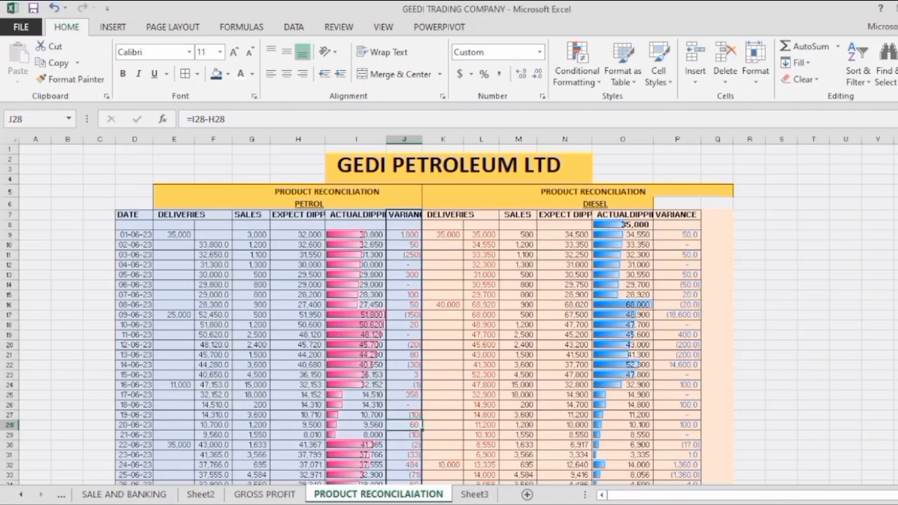
# On Sheet3, merge and center E4:N8 and enter the title GEEDI PETROLEUM.
pyautogui.click(474, 494)
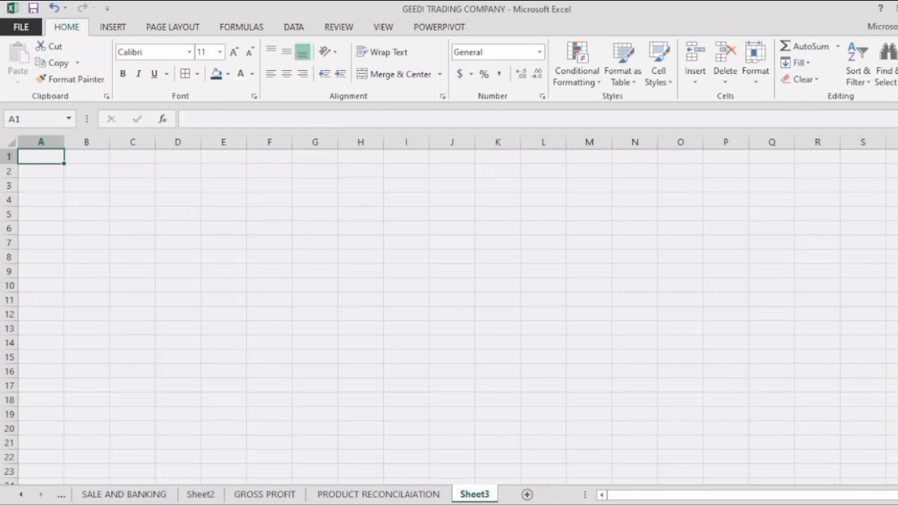
pyautogui.moveTo(224, 200); pyautogui.dragTo(635, 257)
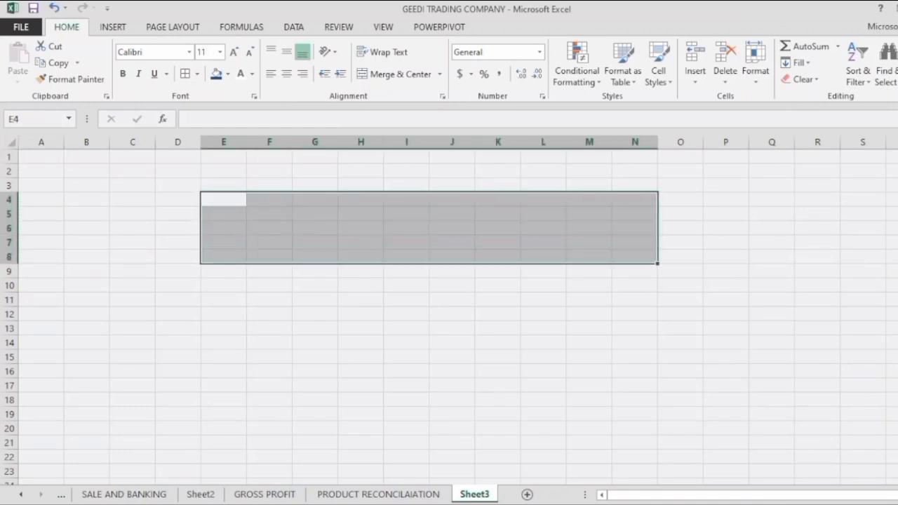
pyautogui.click(397, 74)
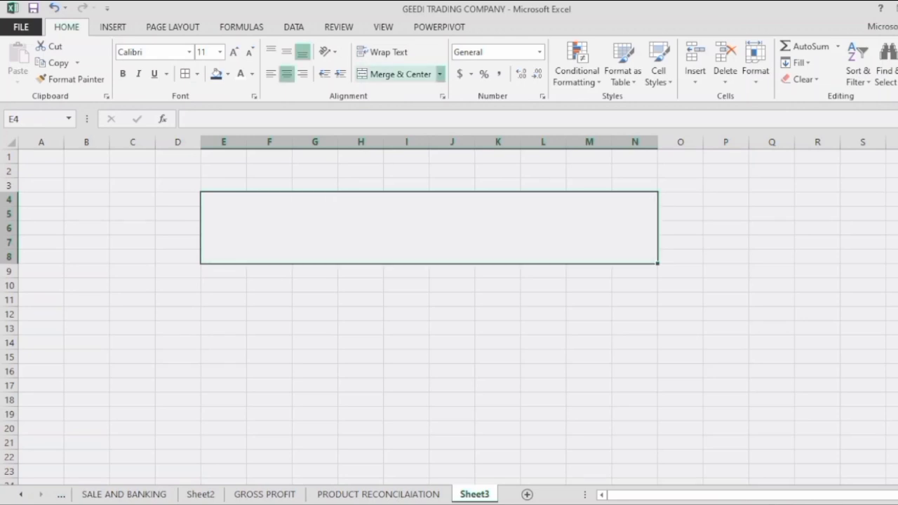
pyautogui.write('GE')
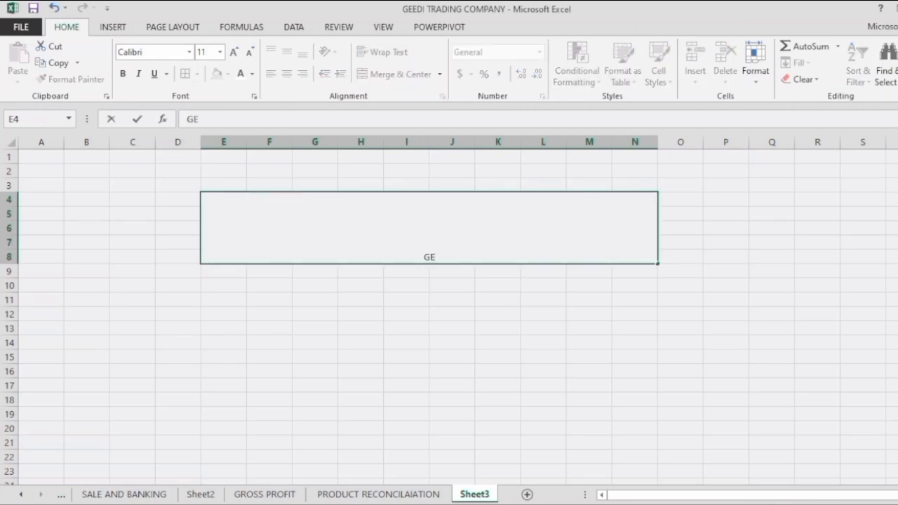
pyautogui.write('EDI PETR')
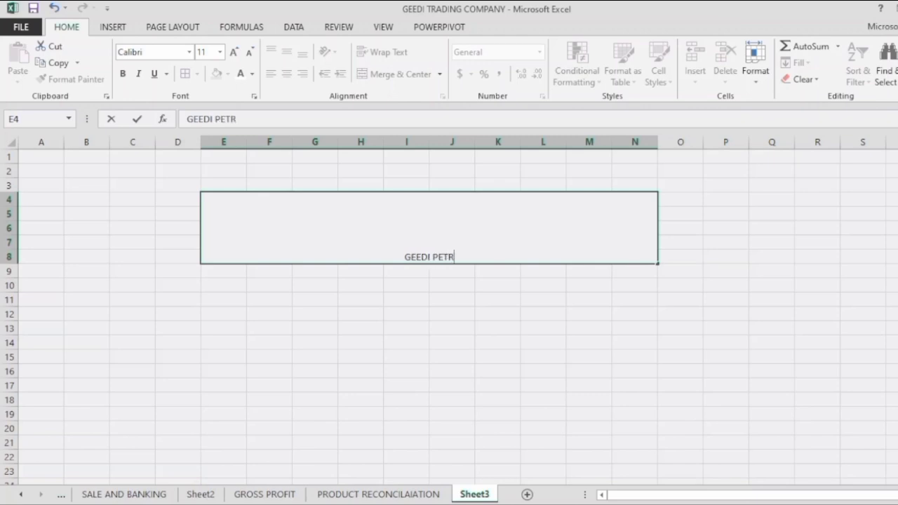
pyautogui.write('OLEUM')
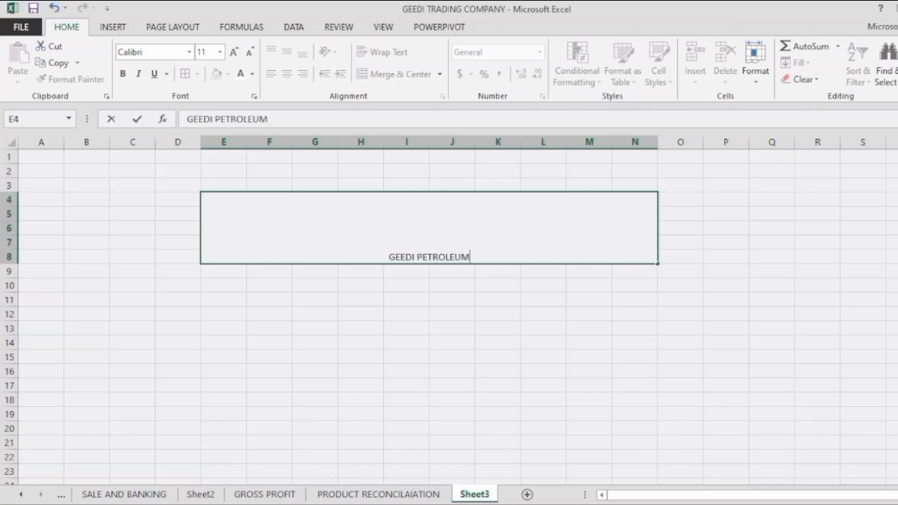
pyautogui.press('Return')
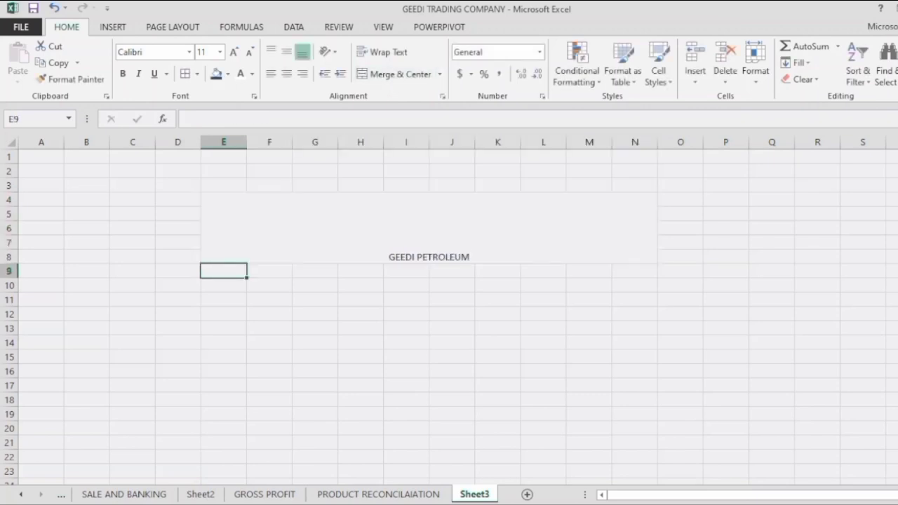
# Make the merged GEEDI PETROLEUM title bold and increase its font size to 18.
pyautogui.click(429, 228)
pyautogui.click(122, 74)
pyautogui.click(234, 52)
pyautogui.click(233, 52)
pyautogui.click(234, 52)
pyautogui.click(233, 52)
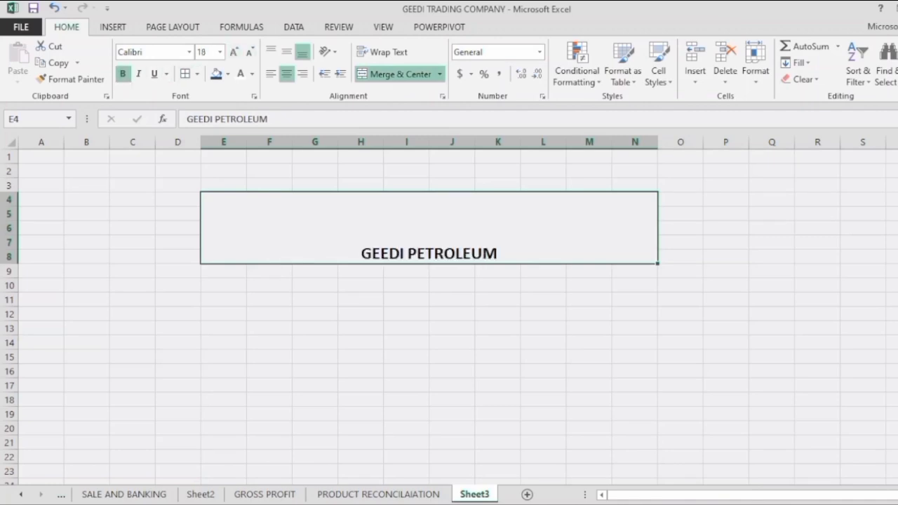
# Enter 01-04-2024 in E9 and fill the daily dates down column E to 15-04-24 in E23.
pyautogui.click(224, 271)
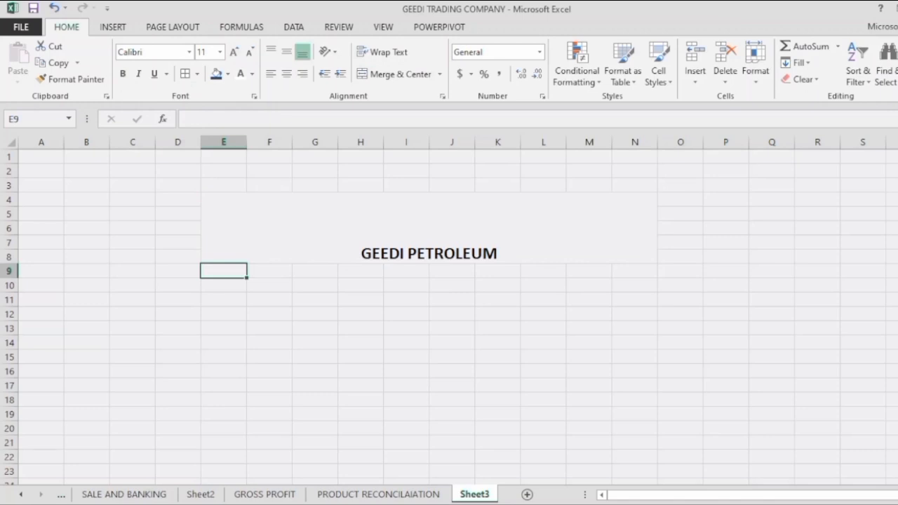
pyautogui.write('01-')
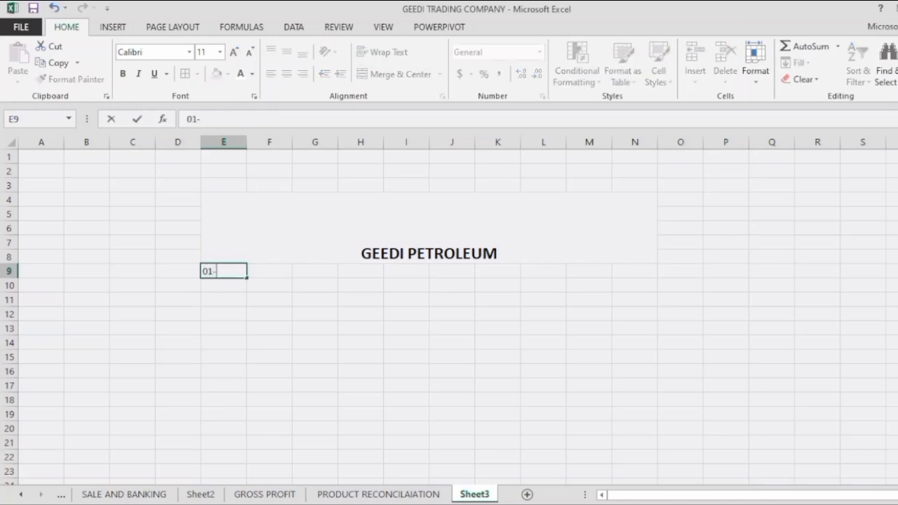
pyautogui.write('04-2024')
pyautogui.press('Return')
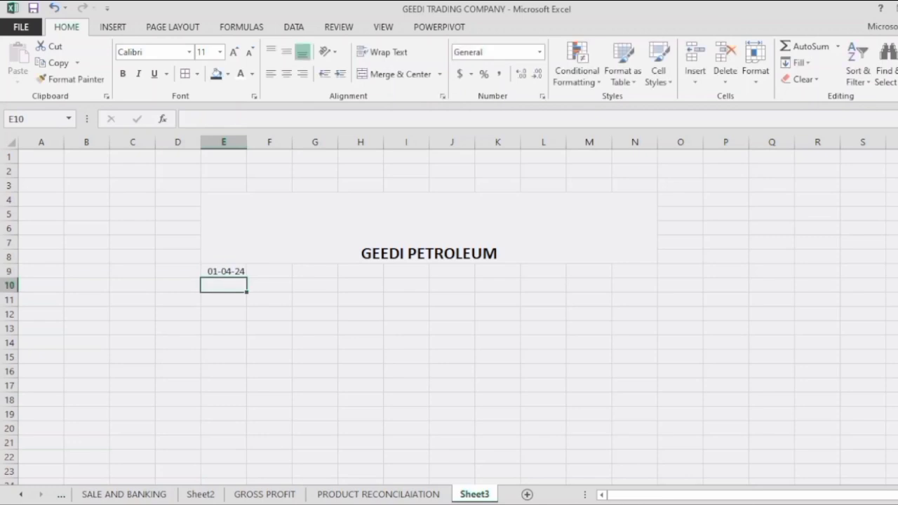
pyautogui.click(224, 271)
pyautogui.moveTo(246, 278); pyautogui.dragTo(247, 478)
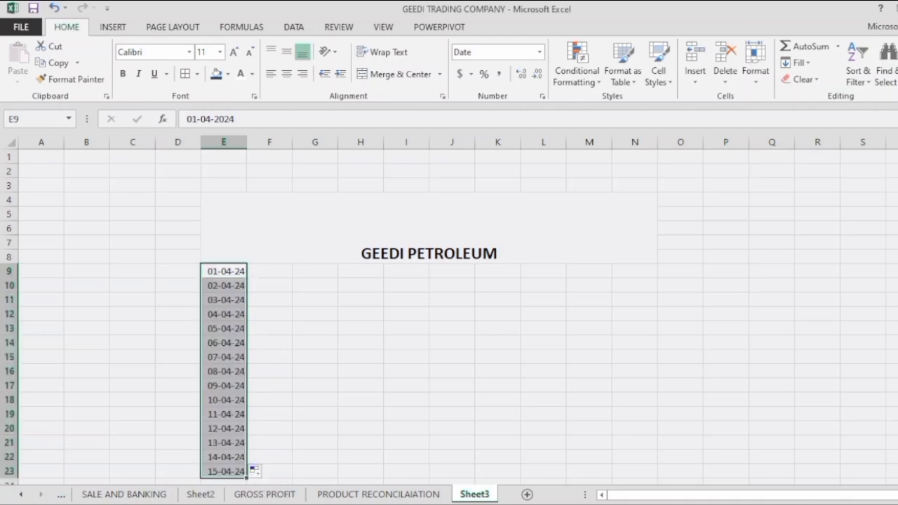
# Insert two blank rows between the title and the first date.
pyautogui.click(9, 271)
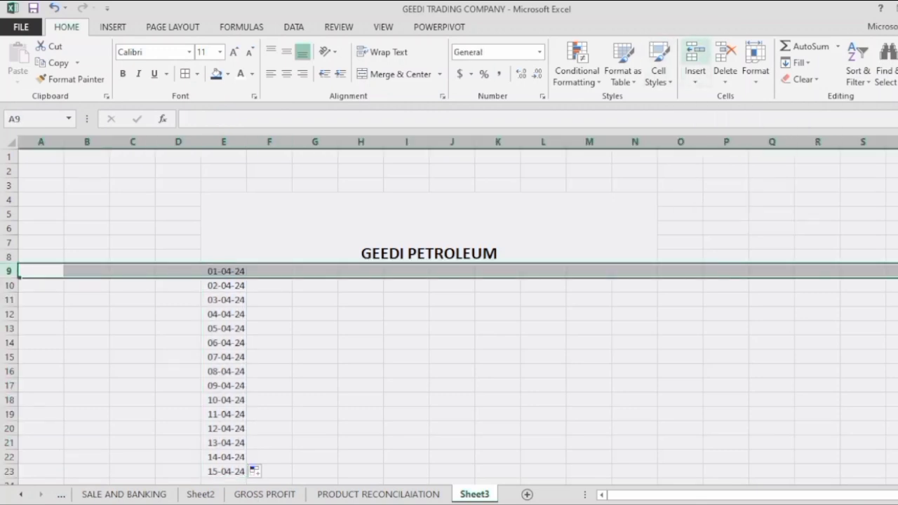
pyautogui.click(696, 53)
pyautogui.click(696, 52)
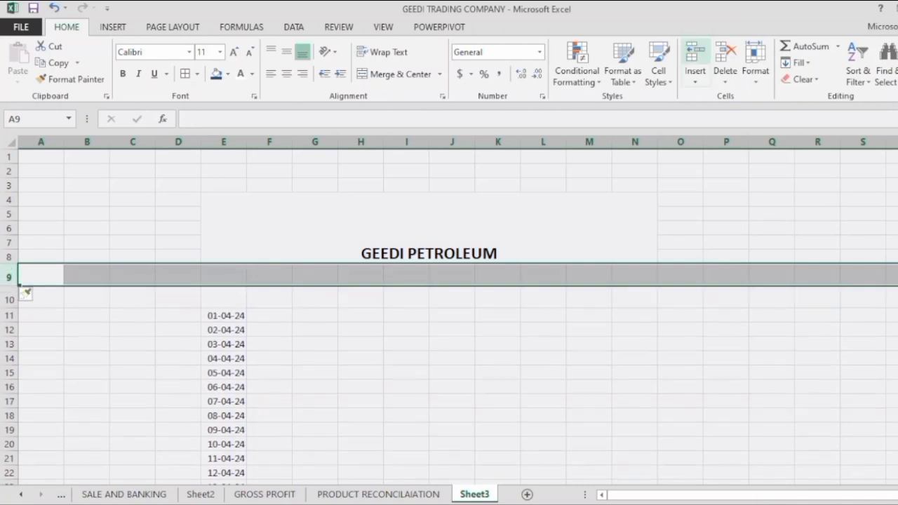
pyautogui.click(315, 316)
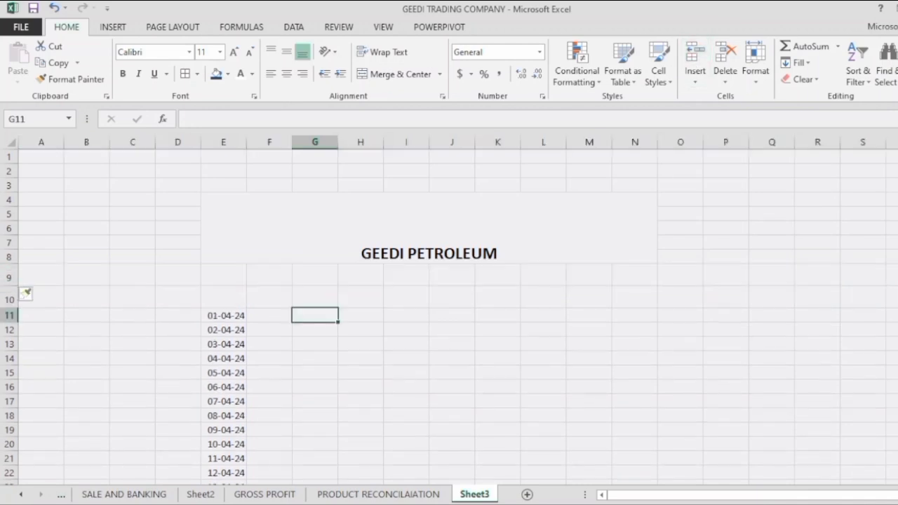
# Enter the column headers DATE in E10 and DELIVERIES in F10.
pyautogui.click(224, 297)
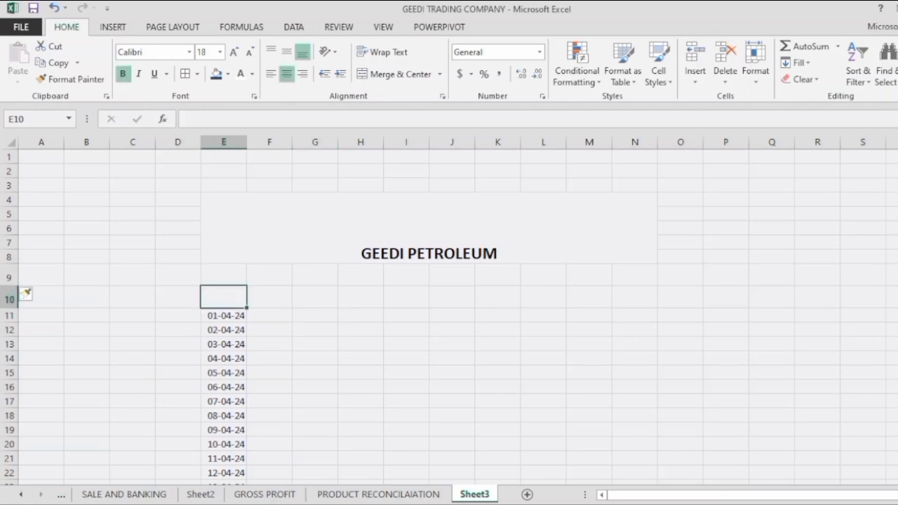
pyautogui.write('DATE')
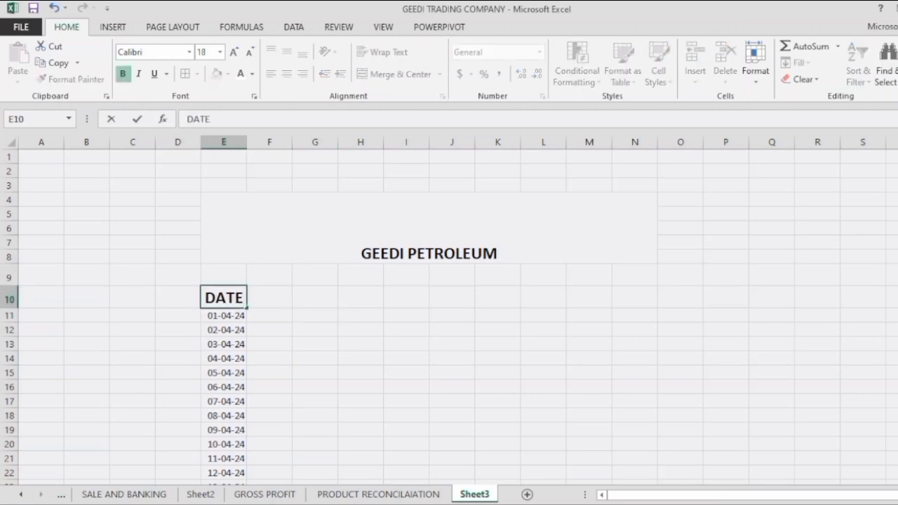
pyautogui.press('Tab')
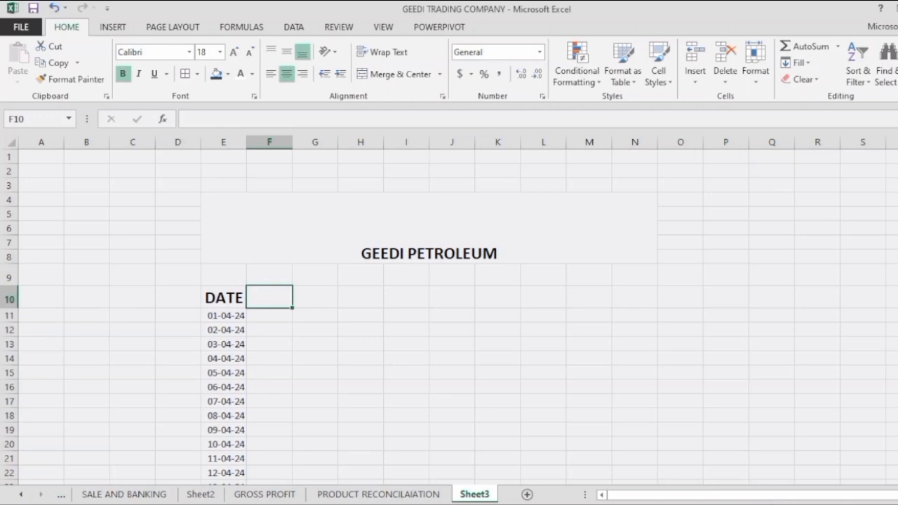
pyautogui.write('D')
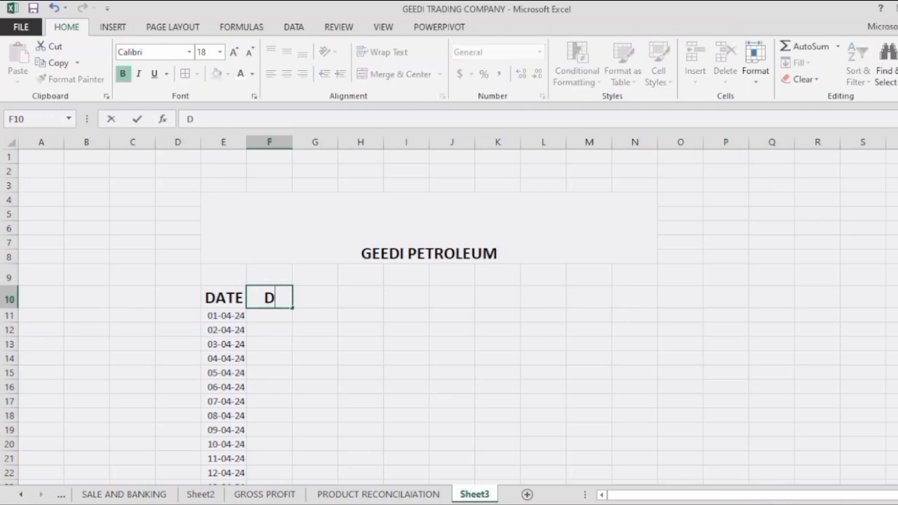
pyautogui.write('ELIVERIES')
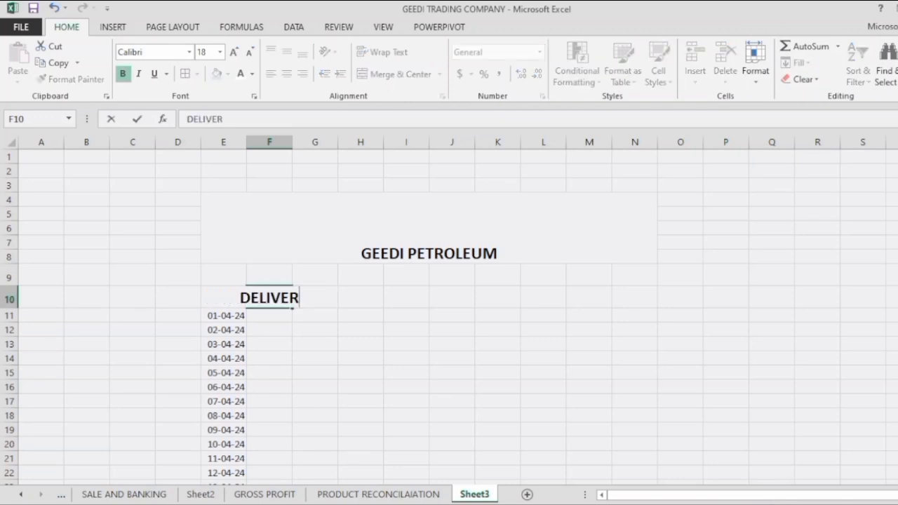
pyautogui.press('Return')
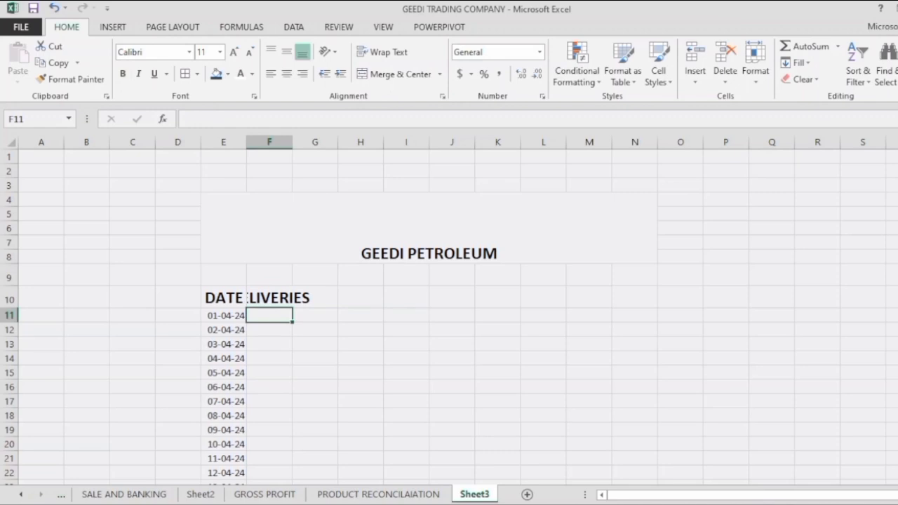
# Remove the bold formatting from header cells E10:G10 and reduce their font size to 12.
pyautogui.click(224, 298)
pyautogui.moveTo(224, 298); pyautogui.dragTo(315, 298)
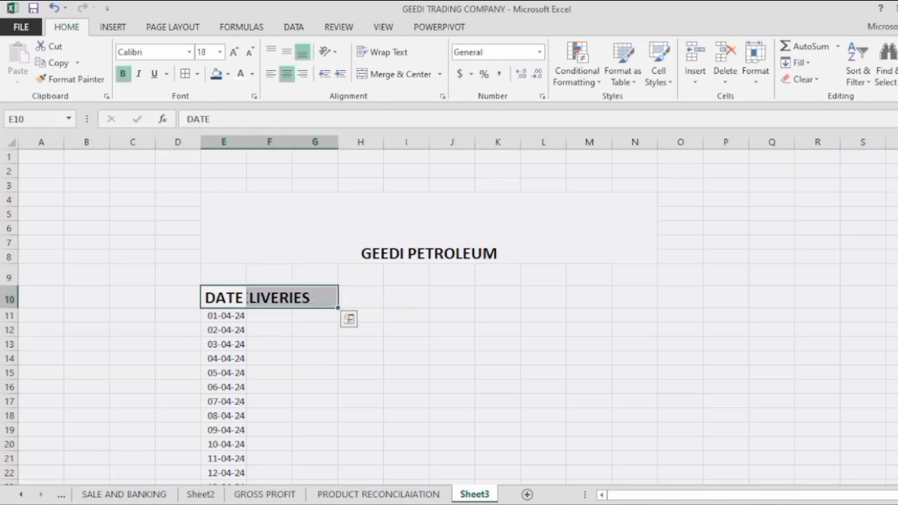
pyautogui.hotkey('ctrl', 'b')
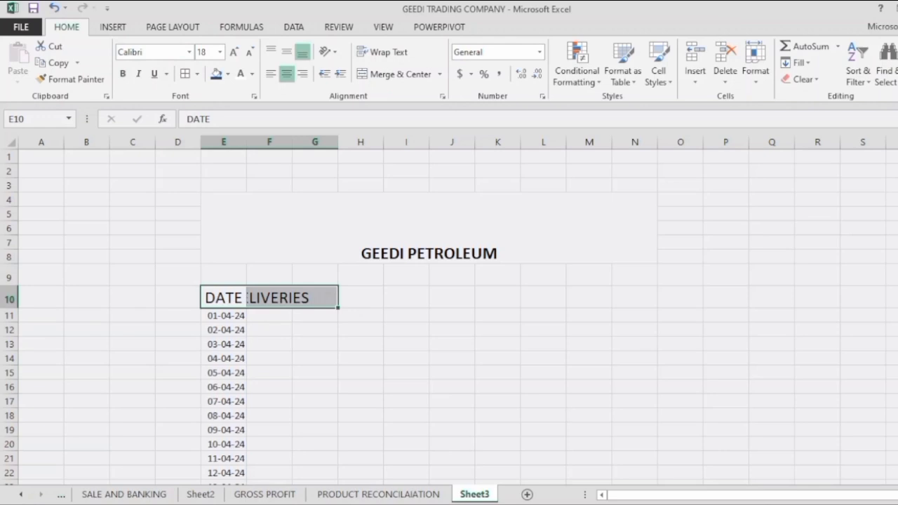
pyautogui.click(249, 52)
pyautogui.click(250, 52)
pyautogui.click(249, 52)
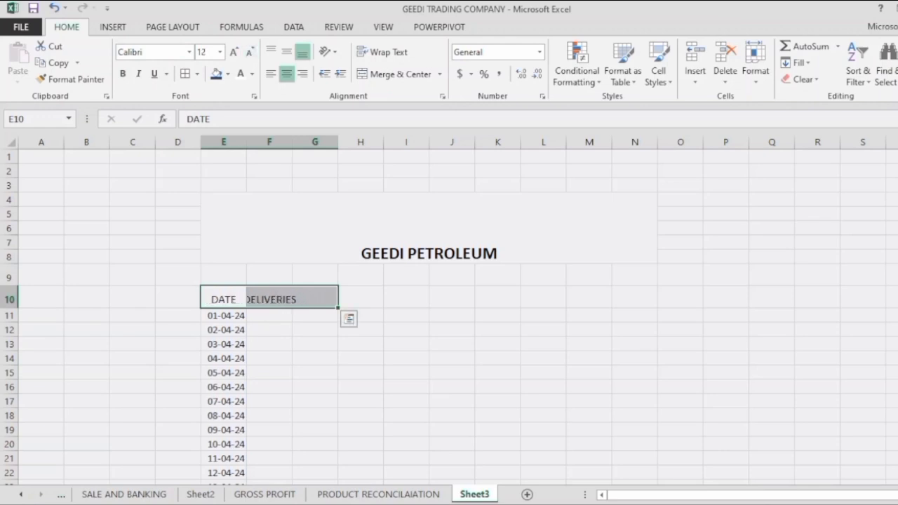
pyautogui.click(350, 301)
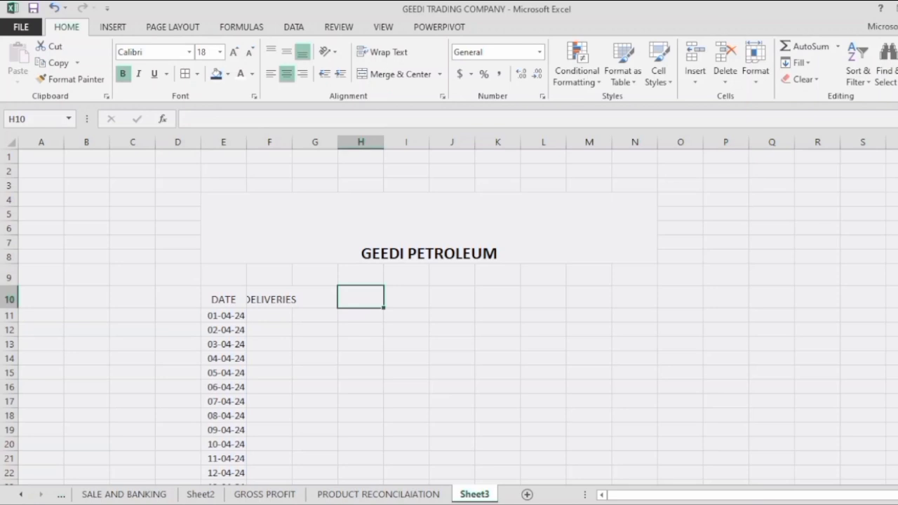
# Right-align the DELIVERIES header in F10 and auto-fit column F to its text.
pyautogui.click(270, 299)
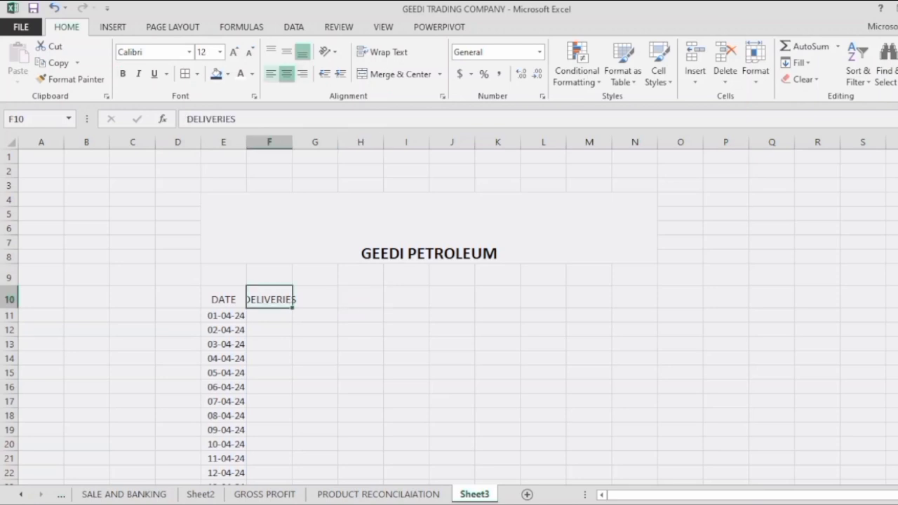
pyautogui.click(302, 74)
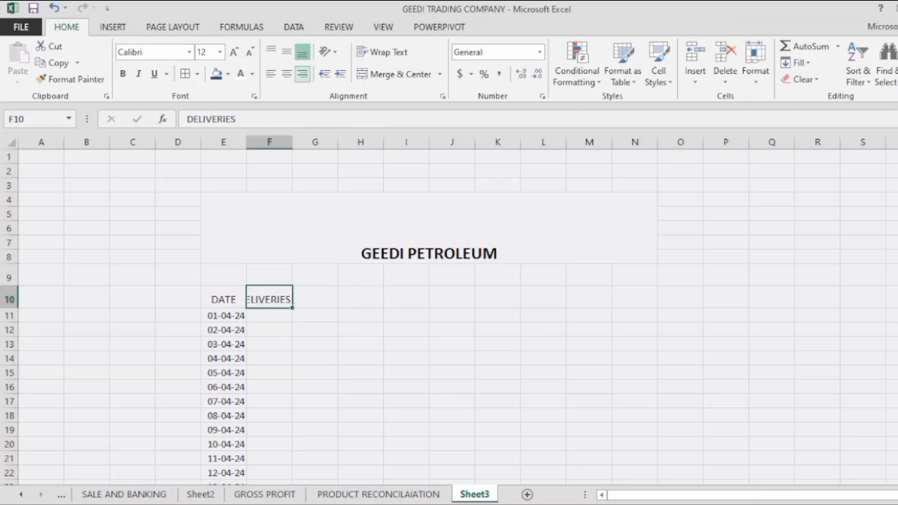
pyautogui.click(270, 143)
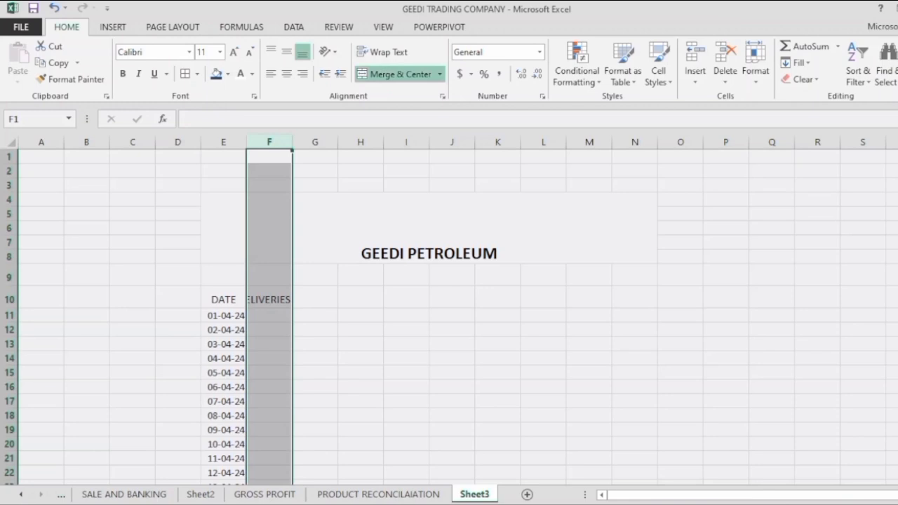
pyautogui.doubleClick(293, 142)
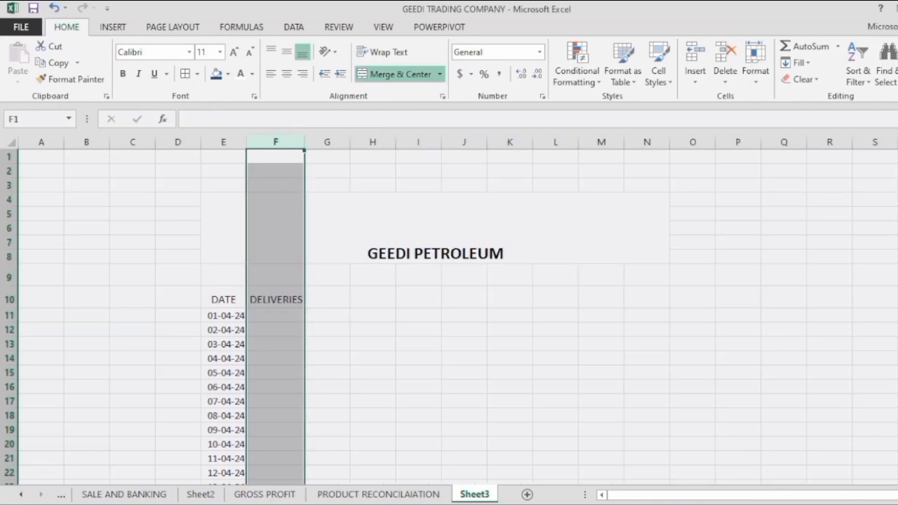
pyautogui.click(327, 297)
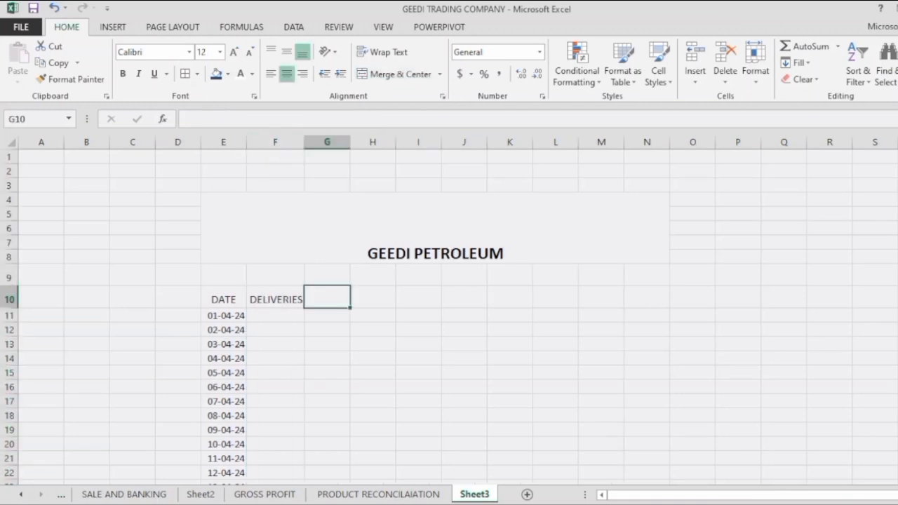
# Apply all borders to the table range E10:L25.
pyautogui.moveTo(223, 300); pyautogui.dragTo(555, 445)
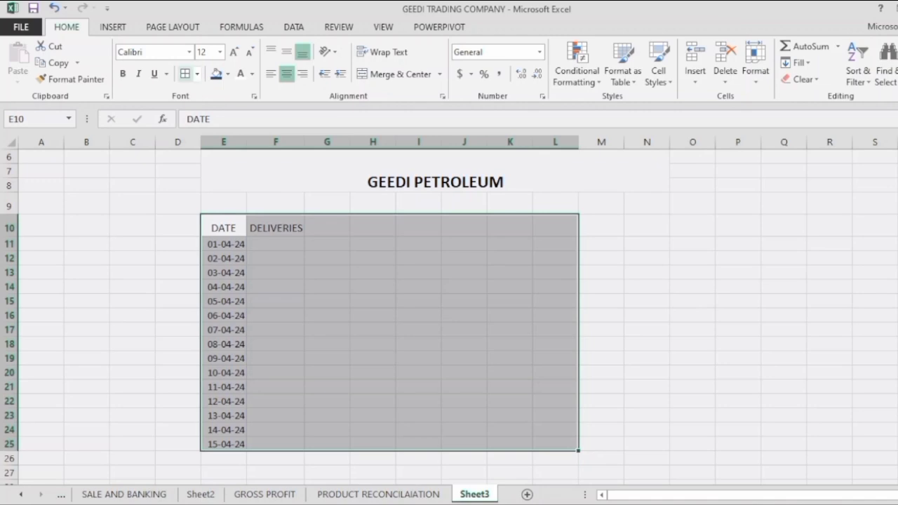
pyautogui.click(184, 74)
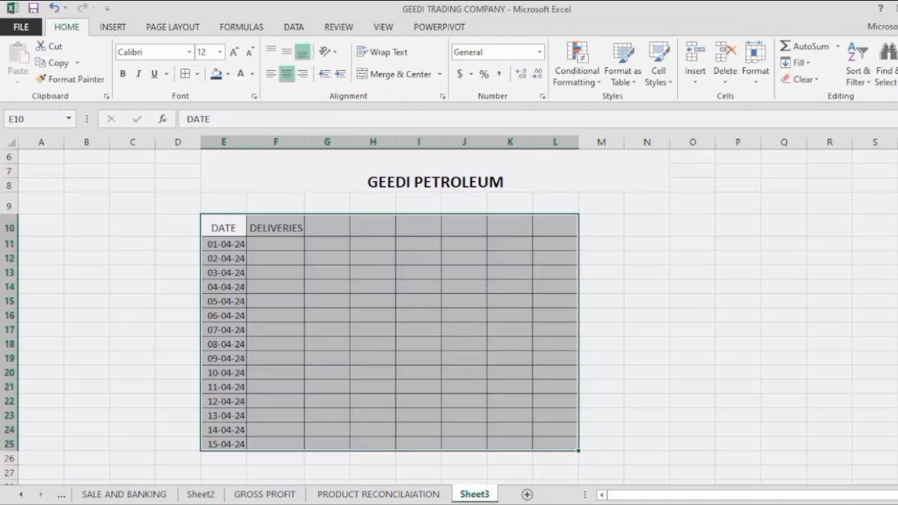
pyautogui.click(327, 227)
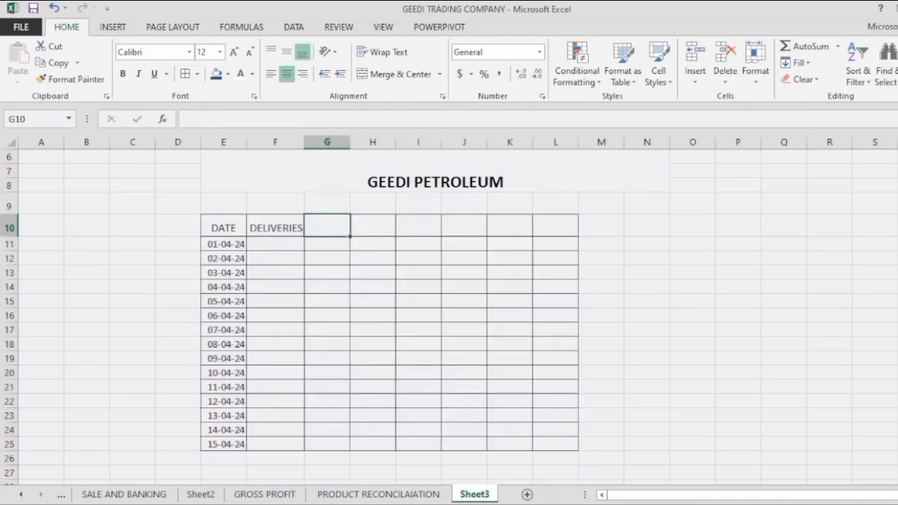
pyautogui.write('SALES')
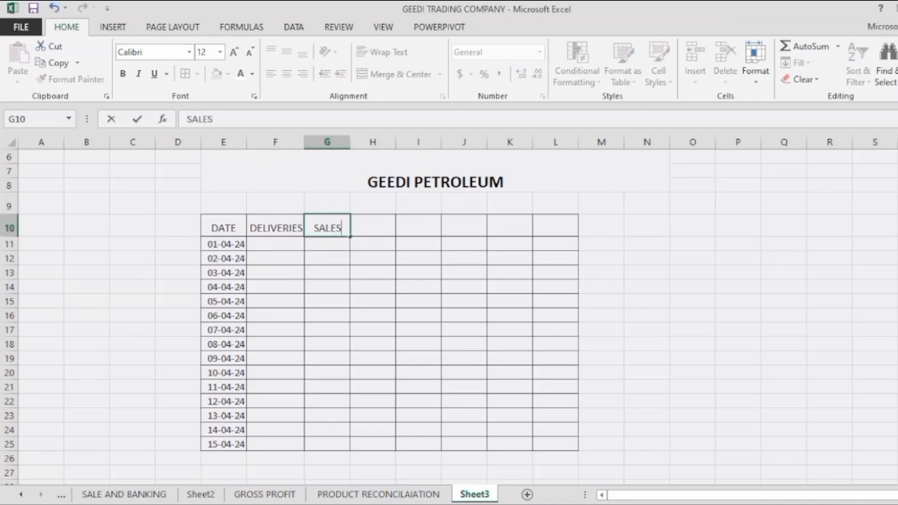
pyautogui.press('BackSpace')
pyautogui.press('BackSpace')
pyautogui.press('BackSpace')
pyautogui.press('BackSpace')
pyautogui.press('BackSpace')
# Enter the column header SALES in H10 and the 01-04-24 delivery quantity 3500 in F11.
pyautogui.press('Right')
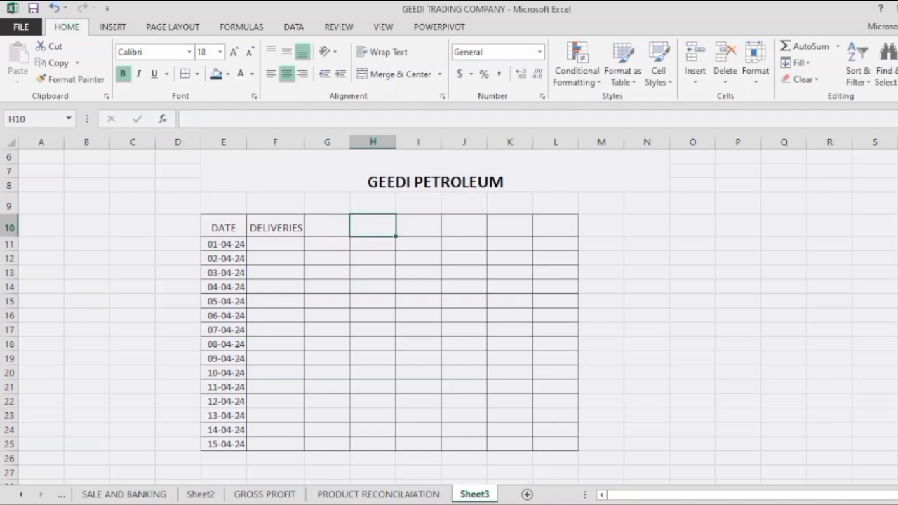
pyautogui.write('SALES')
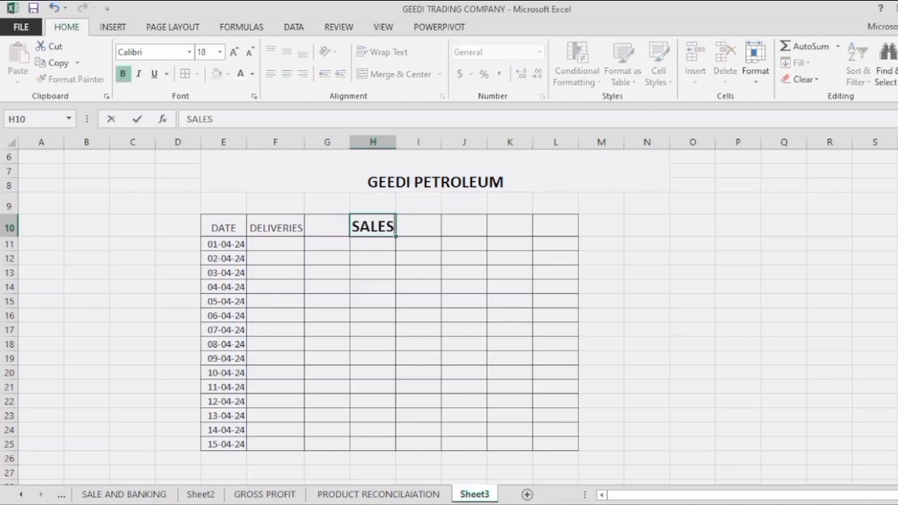
pyautogui.press('Right')
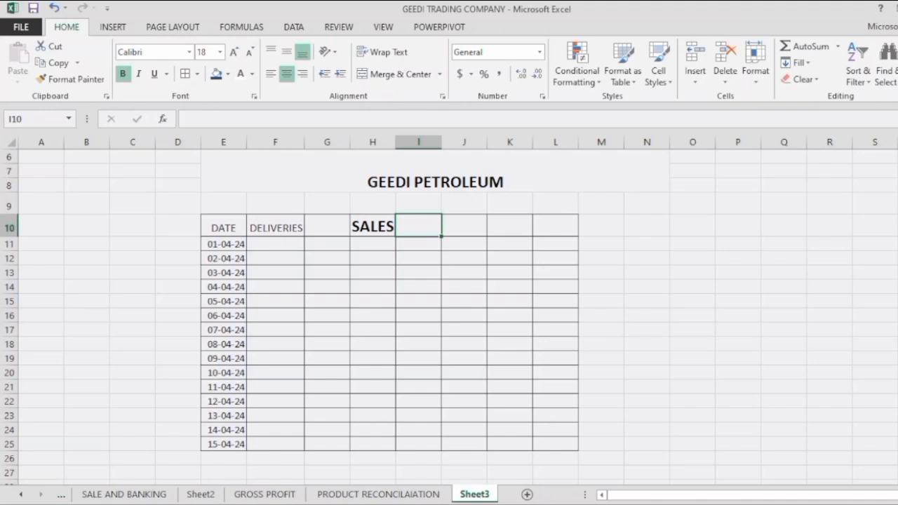
pyautogui.click(275, 245)
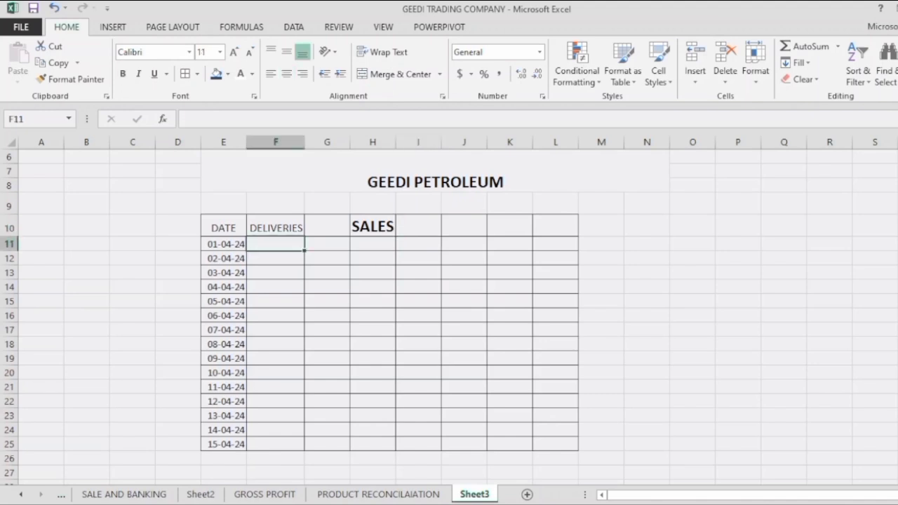
pyautogui.write('3500')
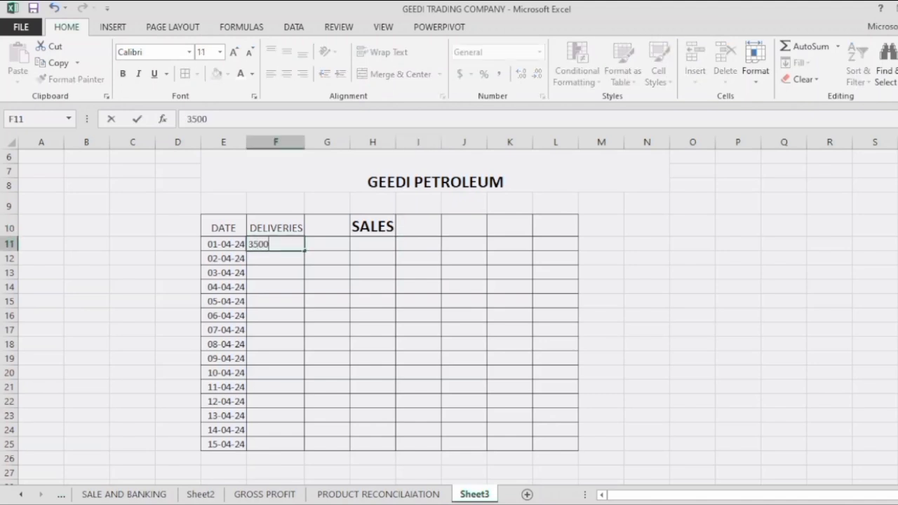
pyautogui.press('Right')
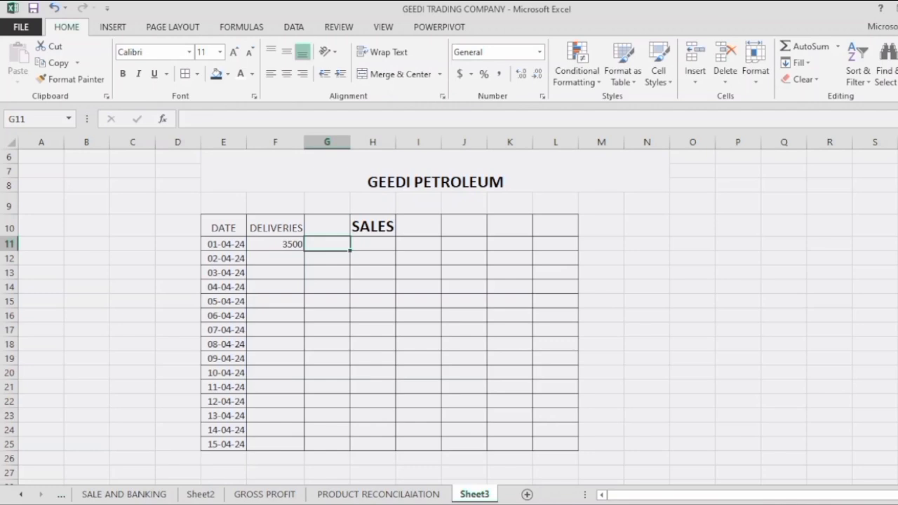
# Enter the column header EXPECTED DIPPING in I10.
pyautogui.click(418, 226)
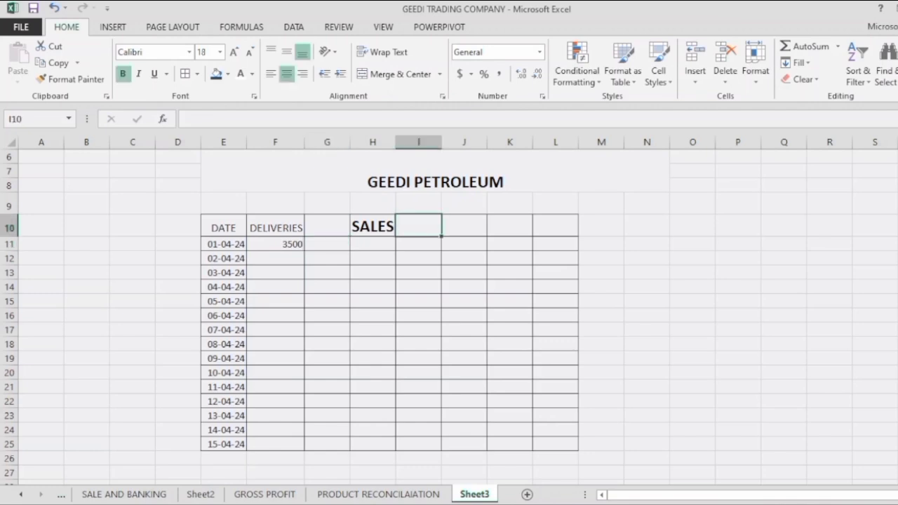
pyautogui.write('EXPE')
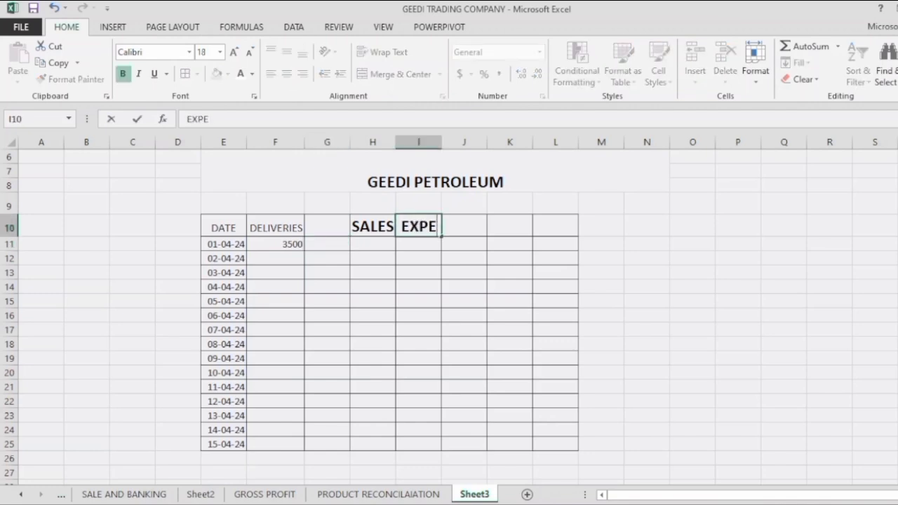
pyautogui.write('CTED D')
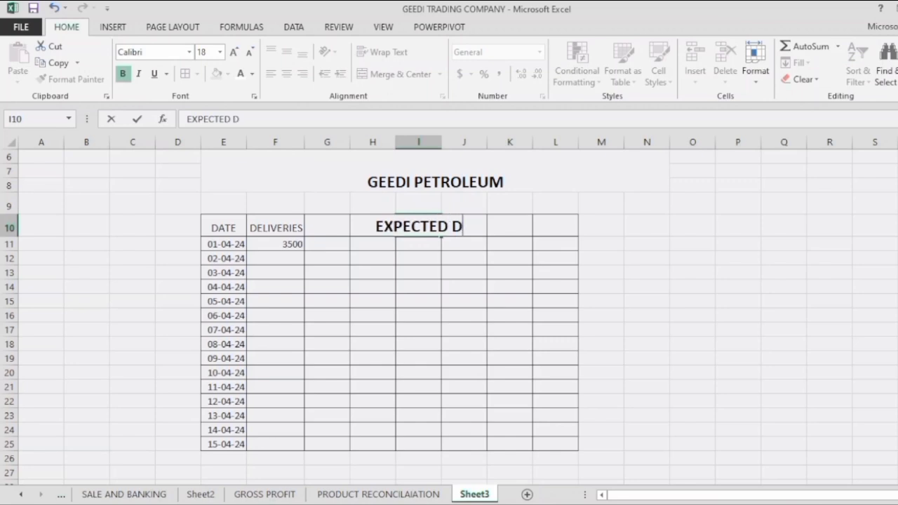
pyautogui.write('IPPING')
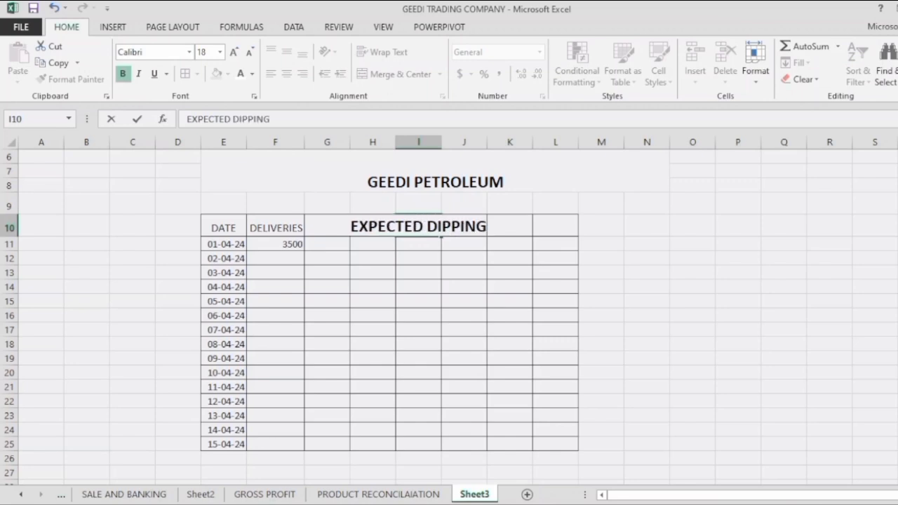
pyautogui.press('Return')
# Remove the bold formatting from header cells H10:L10 and set their font size to 11.
pyautogui.moveTo(373, 227); pyautogui.dragTo(555, 227)
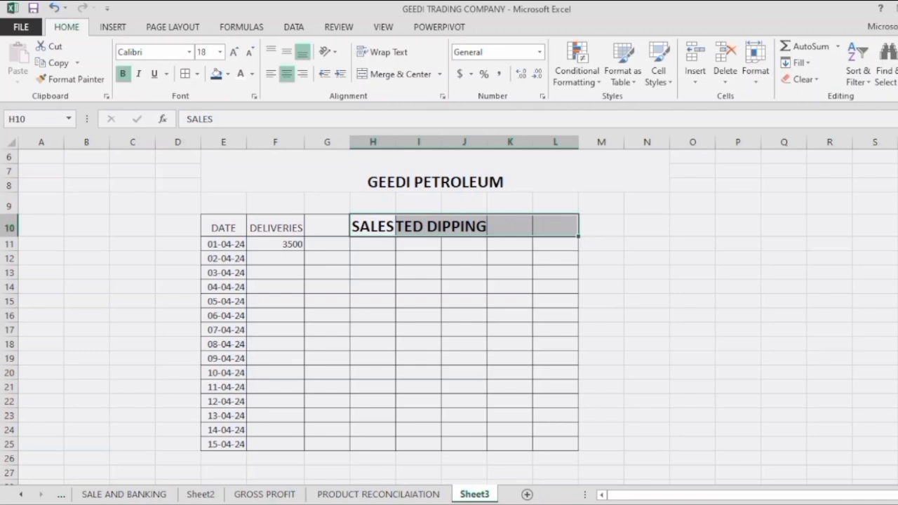
pyautogui.click(123, 74)
pyautogui.click(250, 52)
pyautogui.click(250, 51)
pyautogui.click(250, 52)
pyautogui.click(250, 52)
pyautogui.click(250, 52)
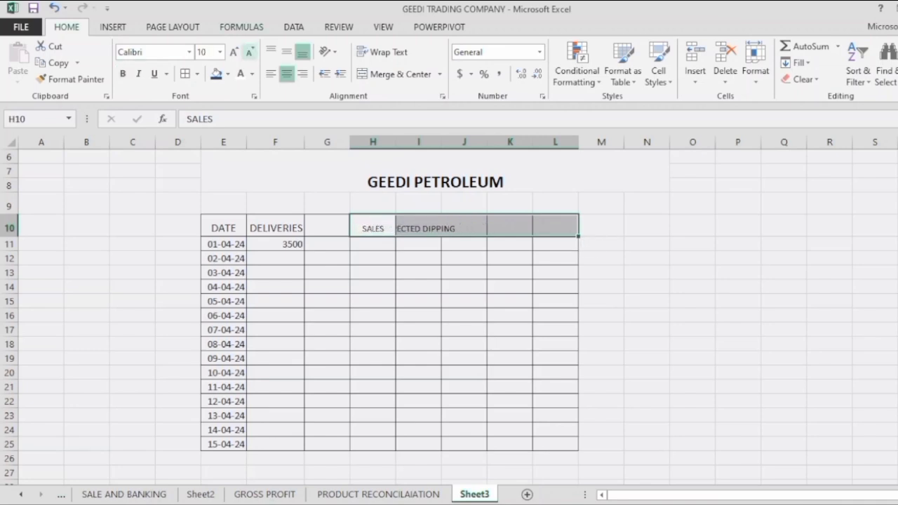
pyautogui.click(234, 52)
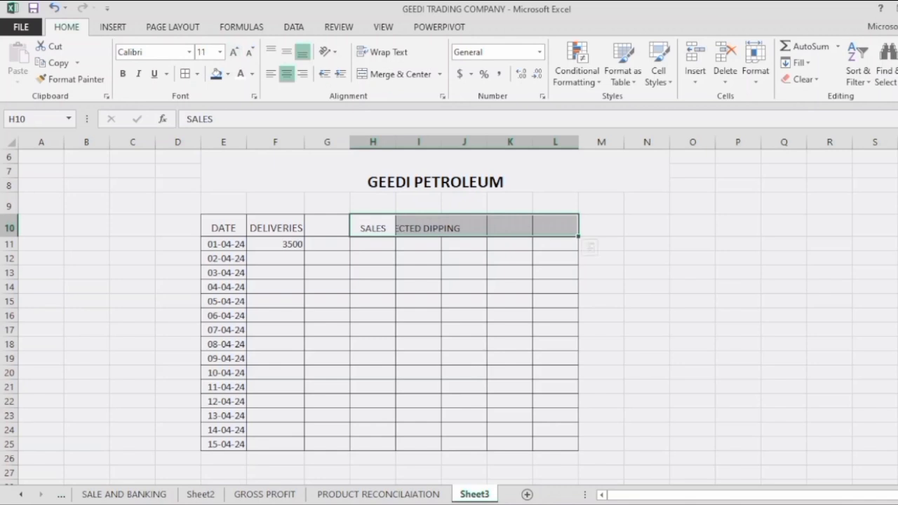
# Auto-fit column I to the width of the EXPECTED DIPPING header.
pyautogui.moveTo(418, 228); pyautogui.dragTo(414, 126)
pyautogui.click(418, 142)
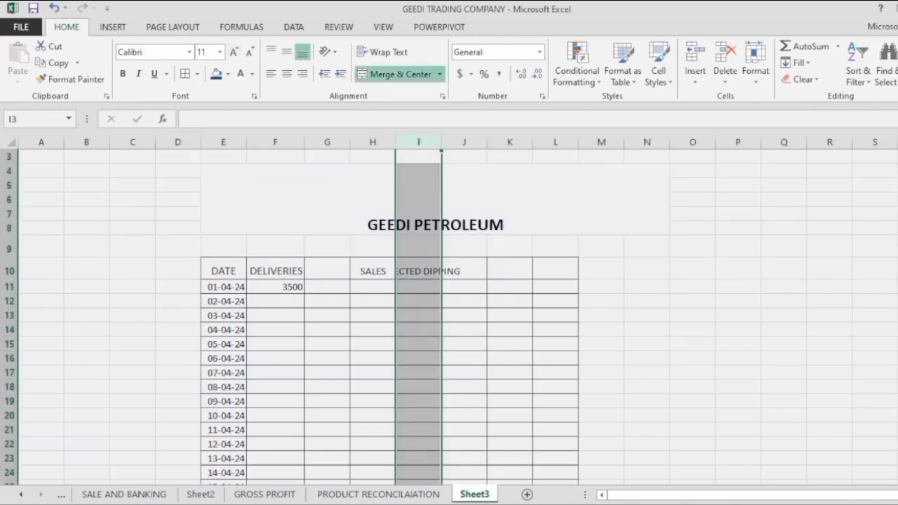
pyautogui.doubleClick(441, 141)
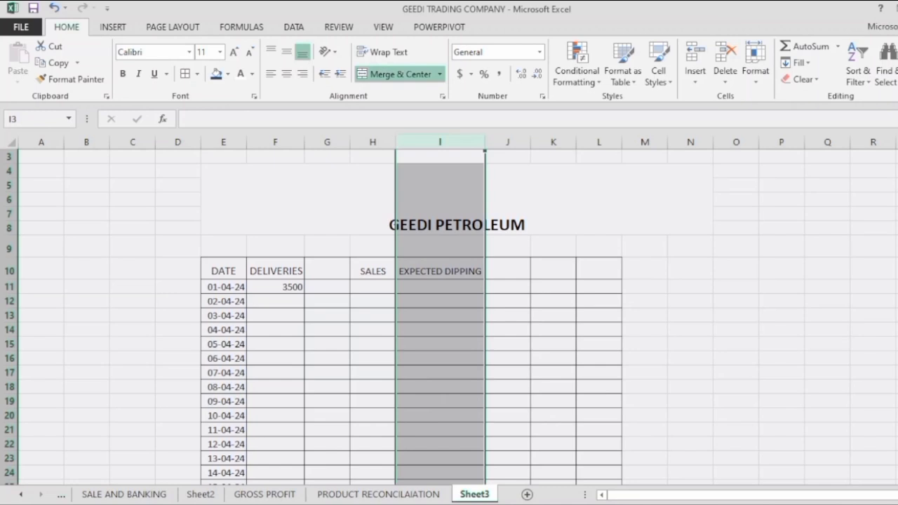
# Enter the column headers DIPPING in J10 and VARIANCE in K10.
pyautogui.click(507, 271)
pyautogui.write('D')
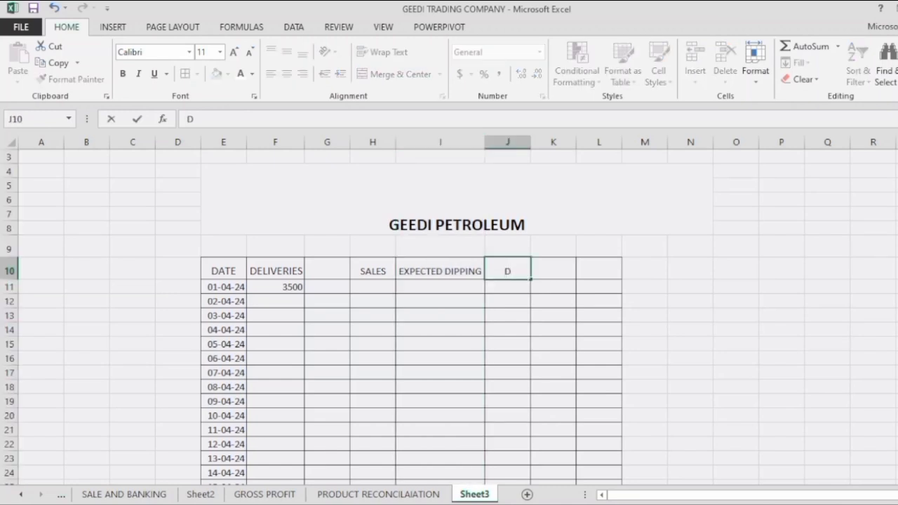
pyautogui.write('IPPING')
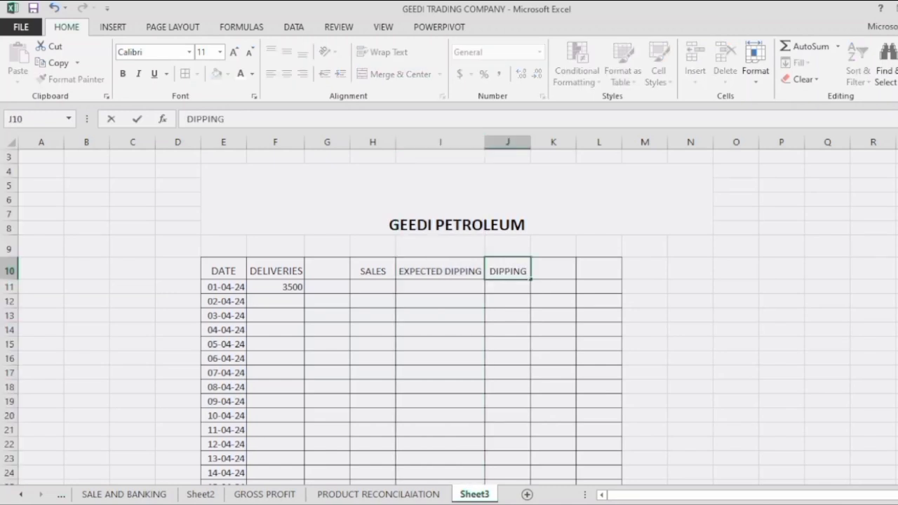
pyautogui.press('Tab')
pyautogui.write('VA')
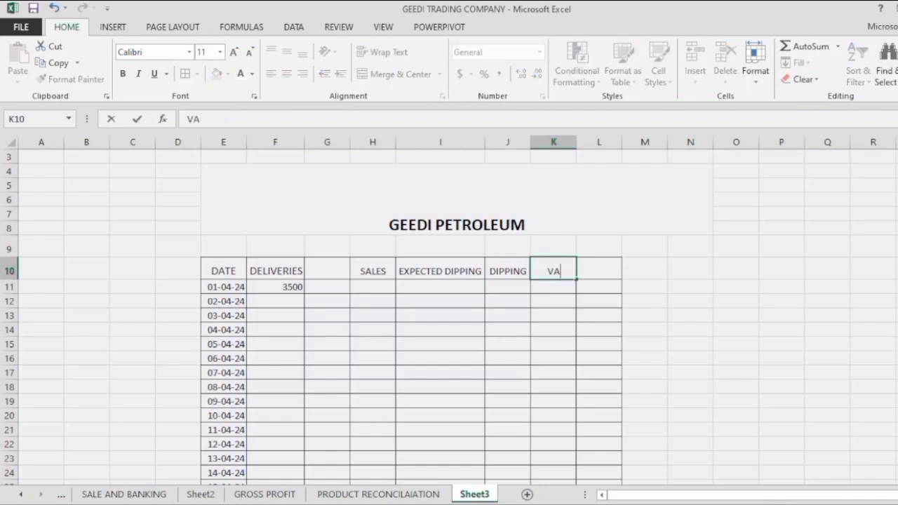
pyautogui.write('RIANCE')
pyautogui.press('Return')
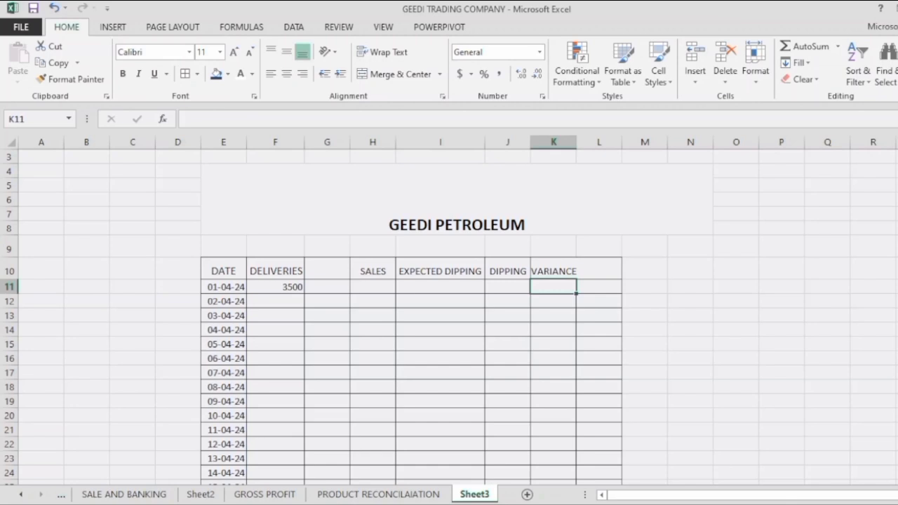
# Link SALES cell H11 to the first petrol quantity, Sheet2 cell E10, and fill the formula down to H25.
pyautogui.click(373, 287)
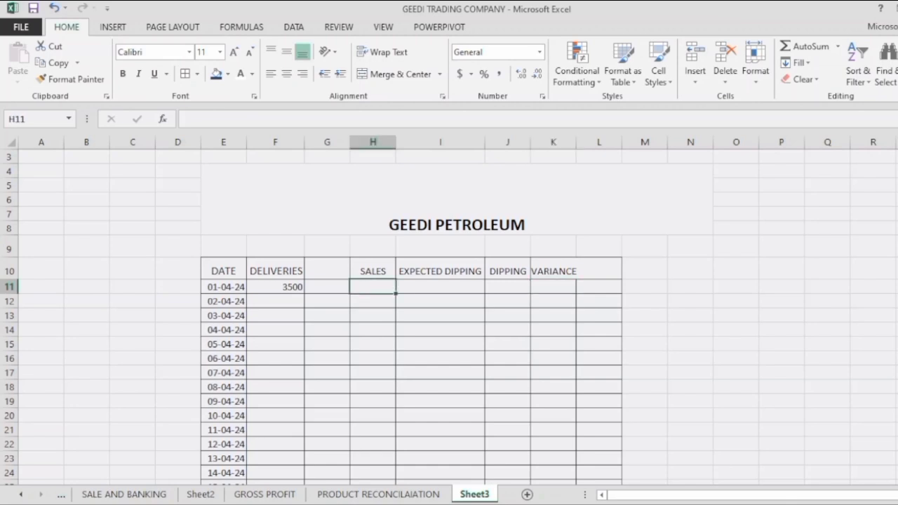
pyautogui.write('=')
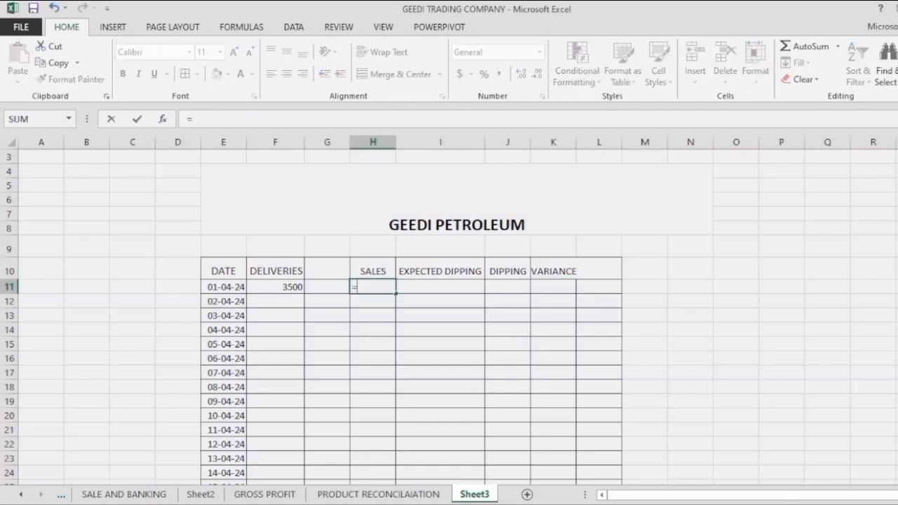
pyautogui.click(200, 494)
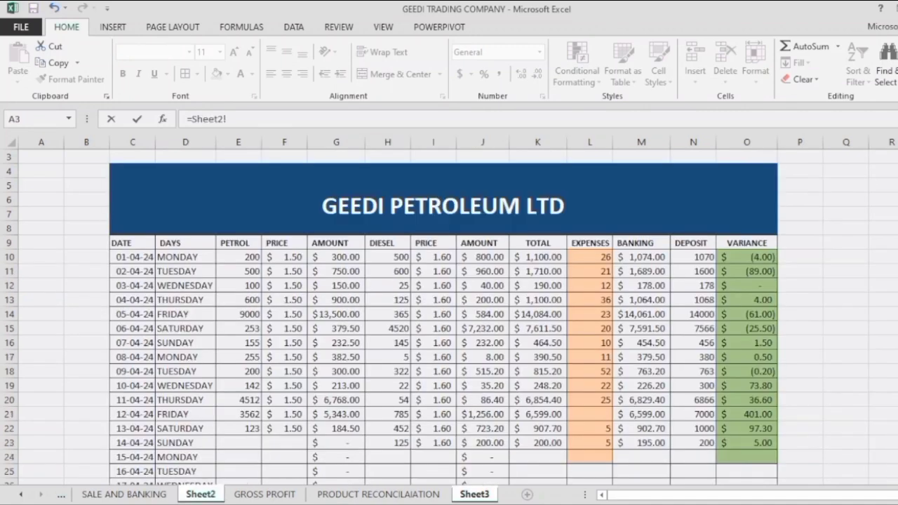
pyautogui.click(239, 257)
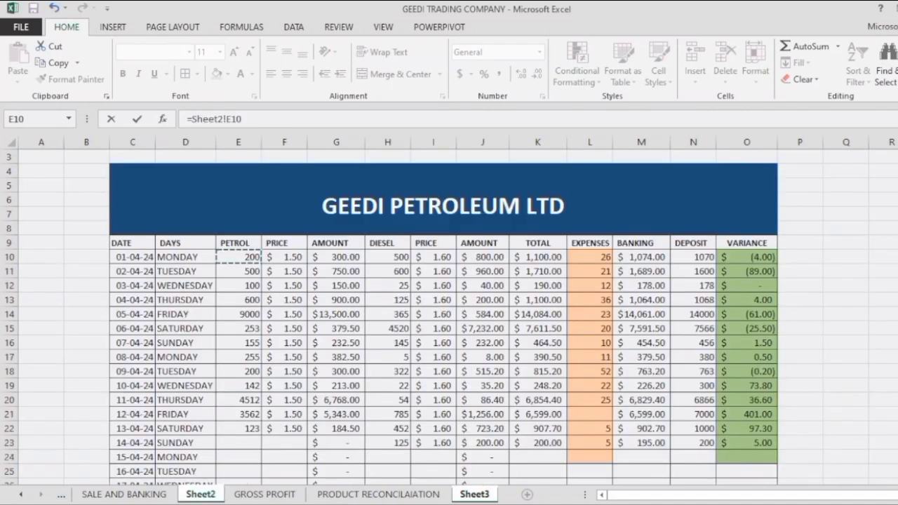
pyautogui.press('Return')
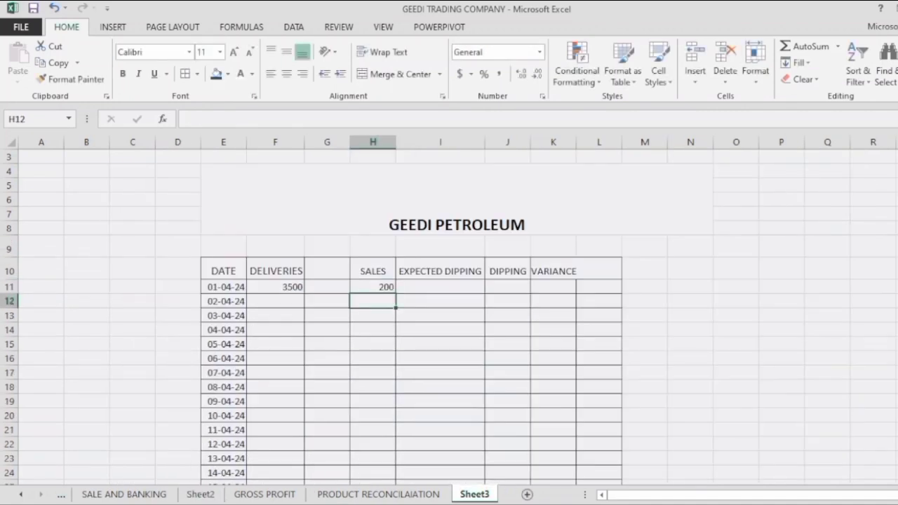
pyautogui.click(373, 287)
pyautogui.moveTo(396, 294); pyautogui.dragTo(372, 463)
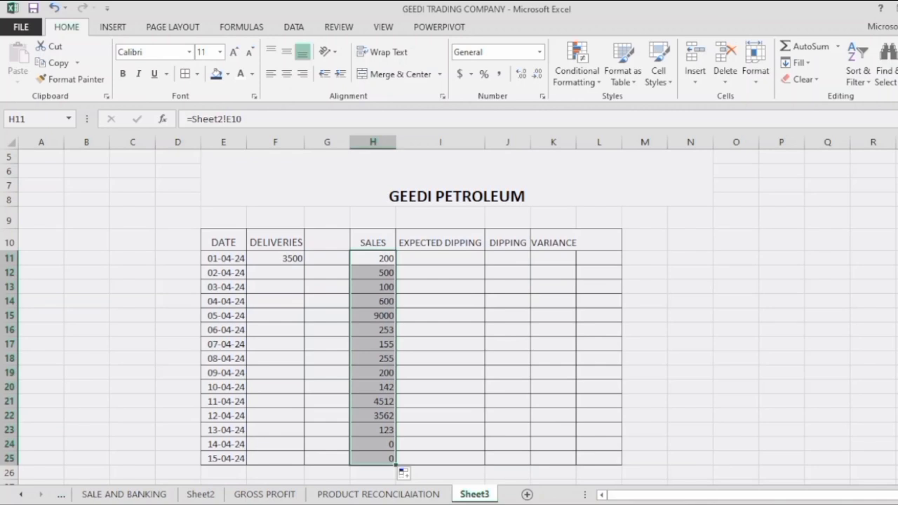
# Calculate the first EXPECTED DIPPING value in I11 as deliveries minus sales with =F11-H11.
pyautogui.click(440, 259)
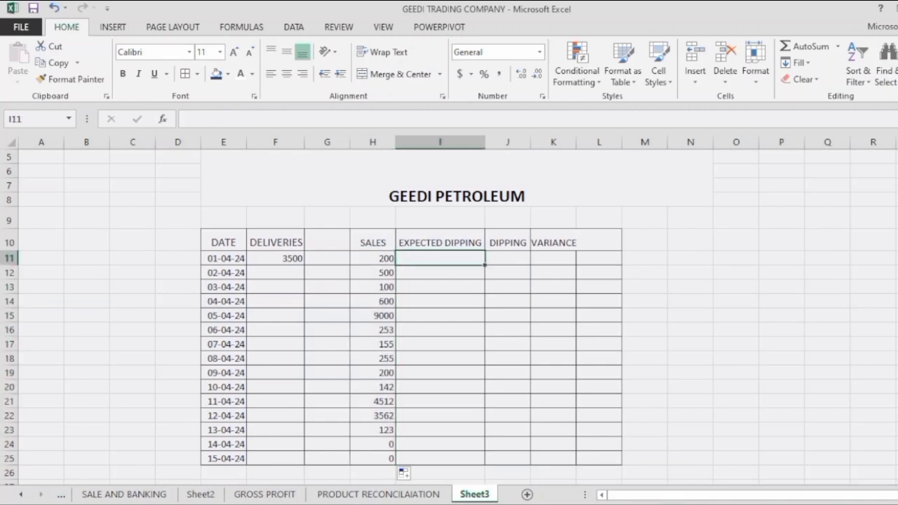
pyautogui.write('=')
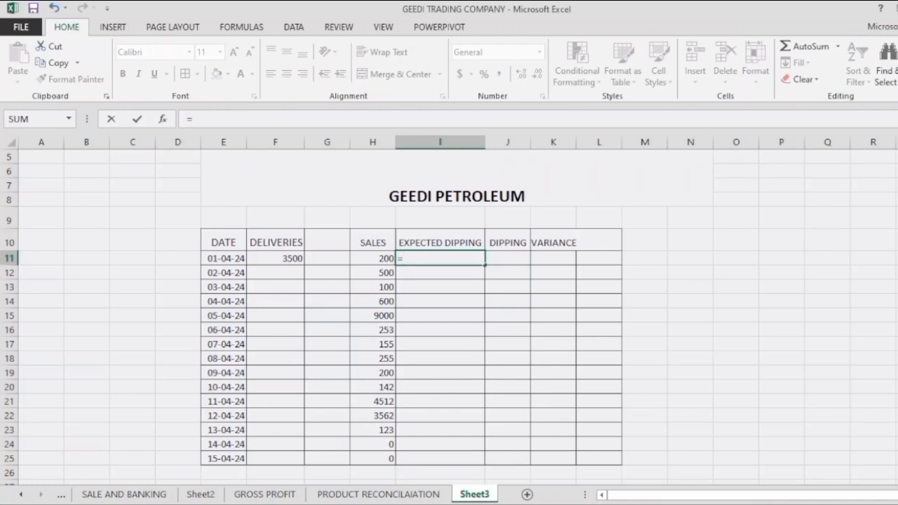
pyautogui.click(275, 259)
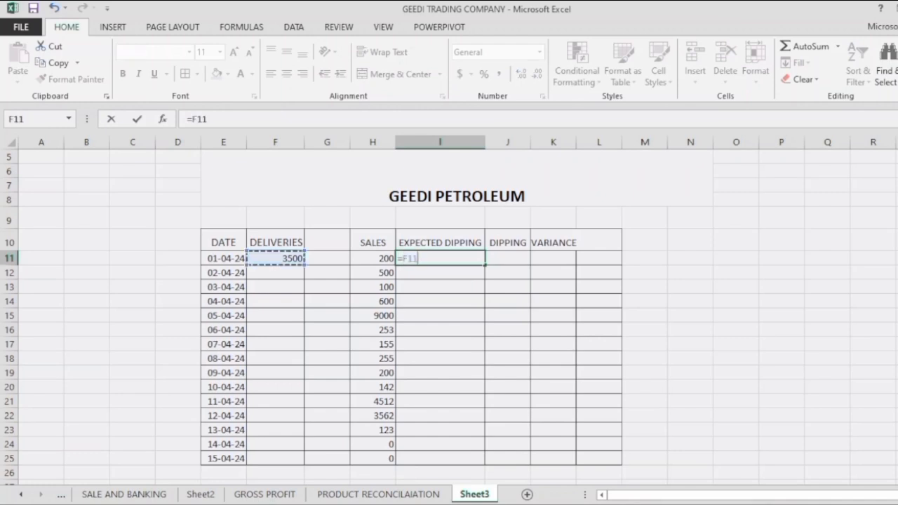
pyautogui.write('-')
pyautogui.click(372, 258)
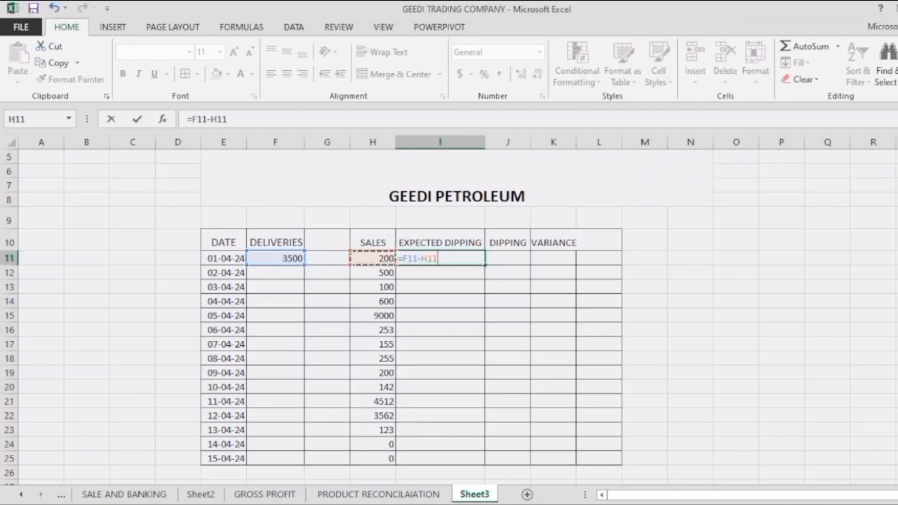
pyautogui.press('Return')
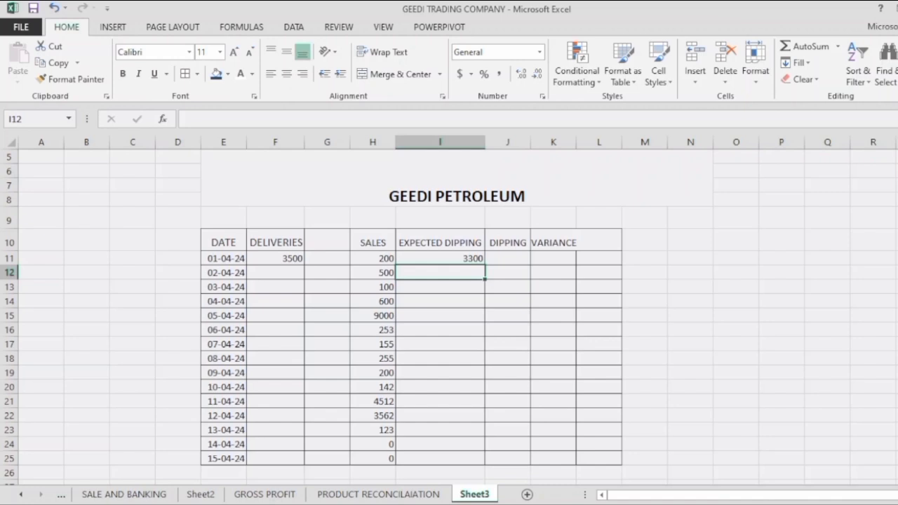
# Change the 01-04-24 deliveries quantity in F11 to 35000.
pyautogui.click(275, 258)
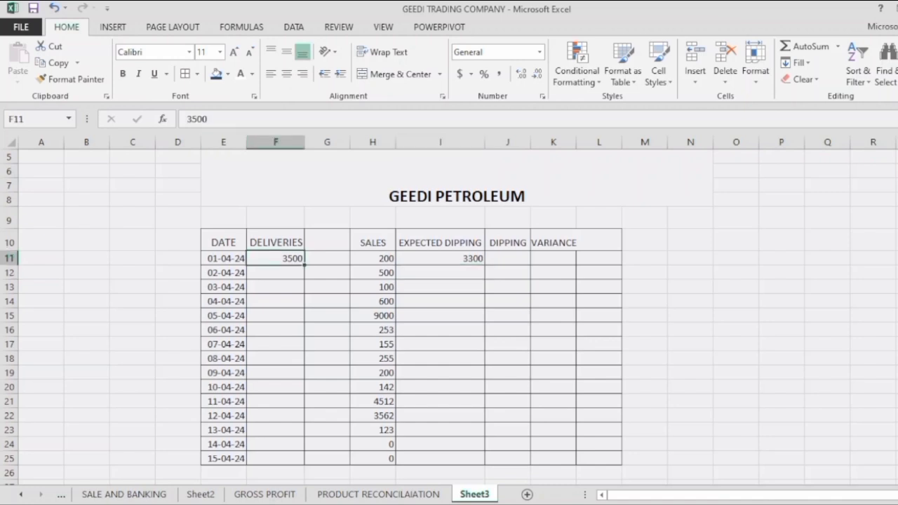
pyautogui.press('F2')
pyautogui.write('0')
pyautogui.press('Return')
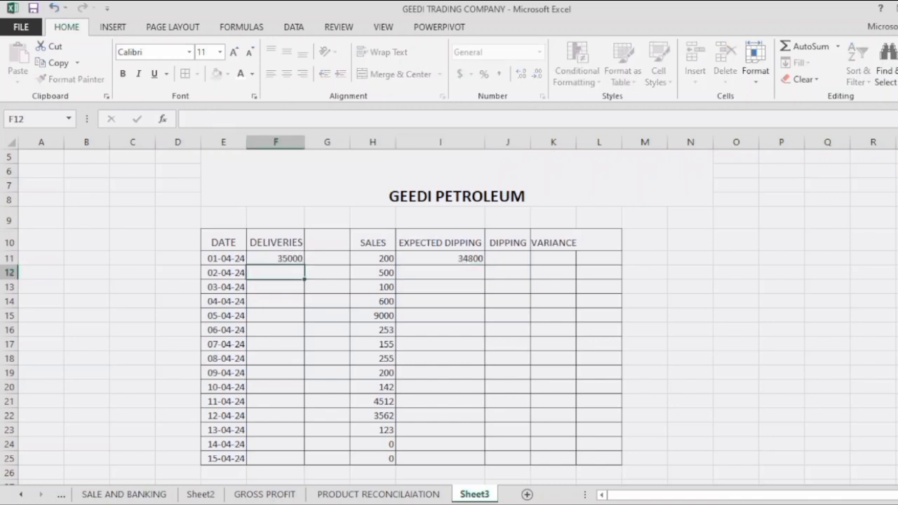
# Format the EXPECTED DIPPING cells I11:I25 with a thousands separator and two decimal places.
pyautogui.click(440, 259)
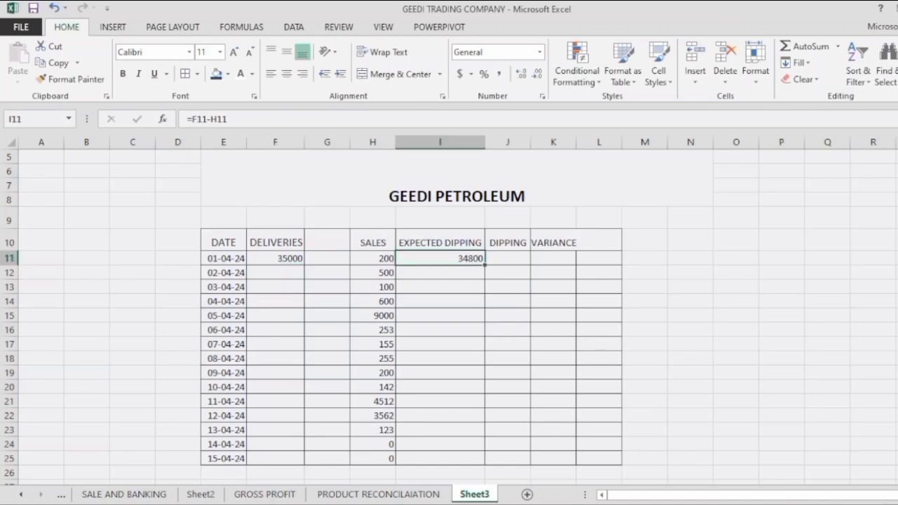
pyautogui.moveTo(440, 259); pyautogui.dragTo(440, 458)
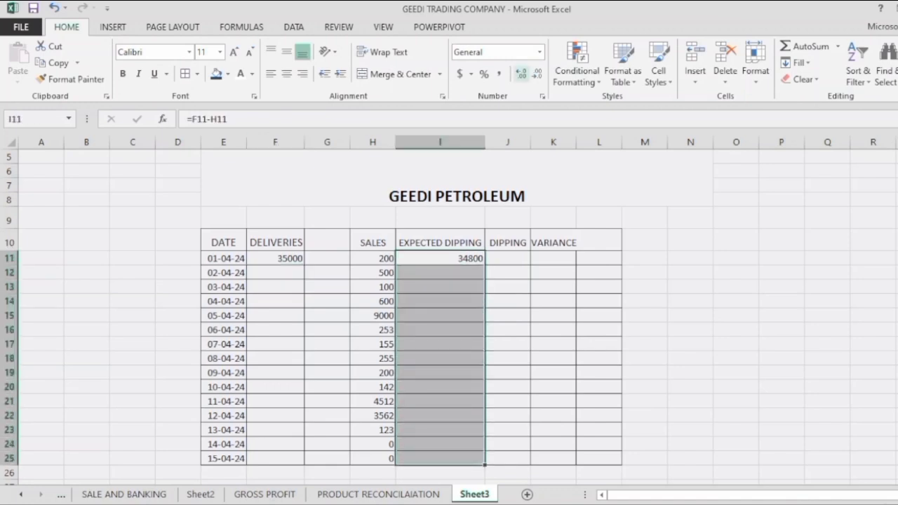
pyautogui.click(521, 74)
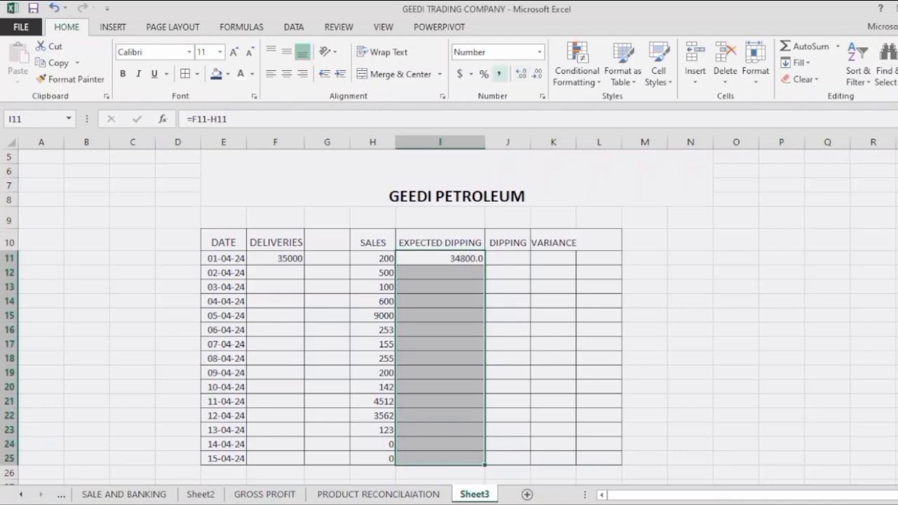
pyautogui.click(499, 74)
pyautogui.click(537, 74)
pyautogui.click(521, 74)
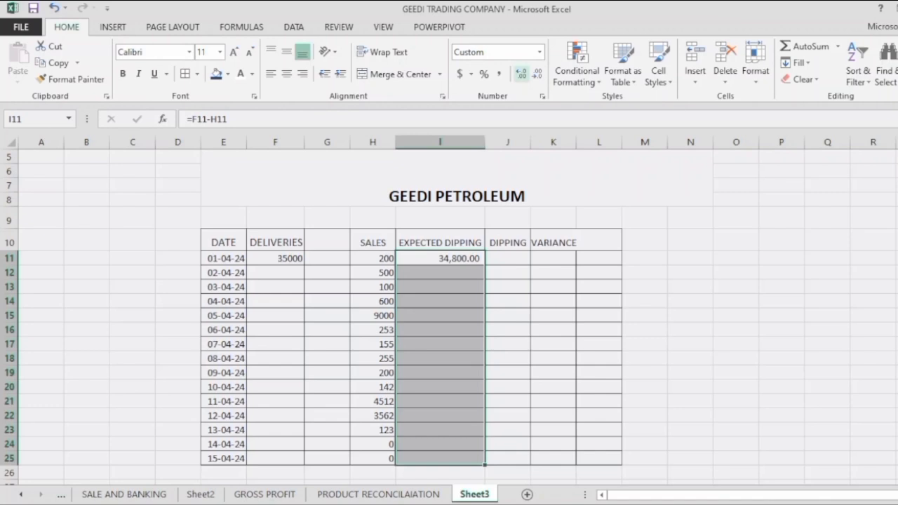
# Enter 34780 as the DIPPING value in J11 and format J11:K25 with a thousands separator and two decimal places.
pyautogui.click(508, 258)
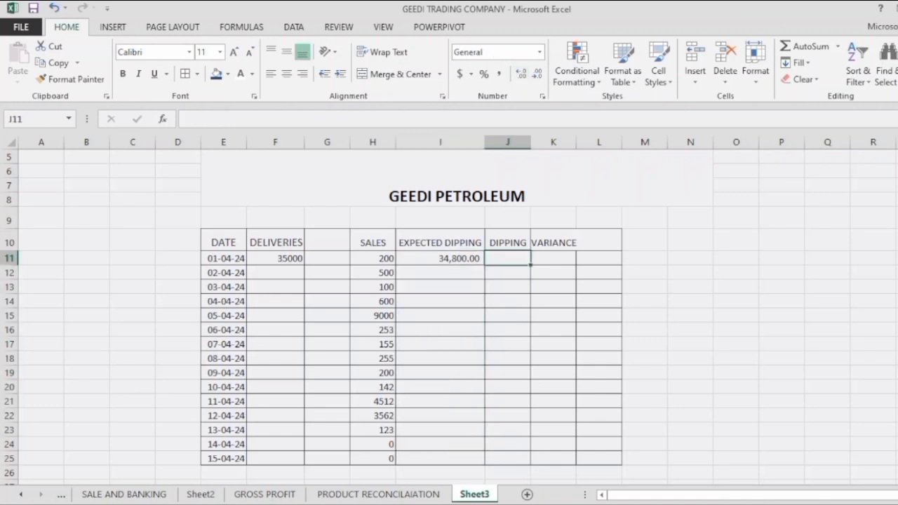
pyautogui.write('34')
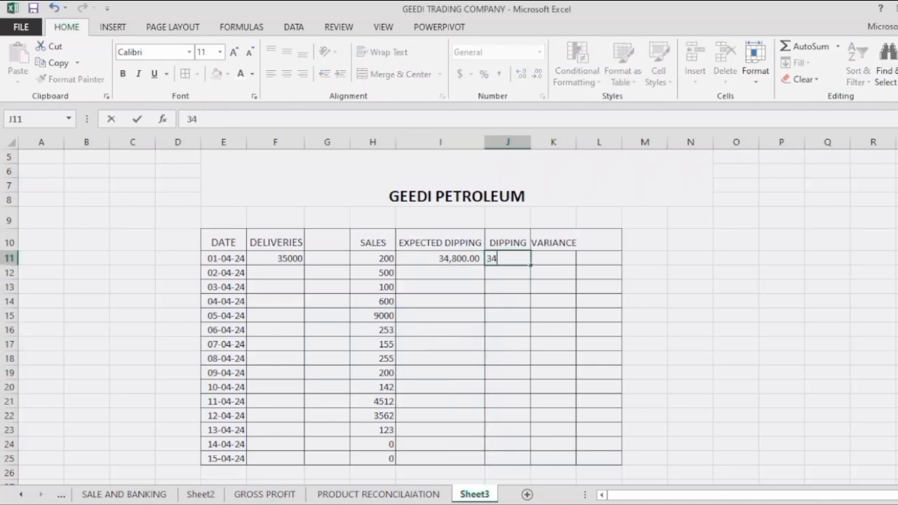
pyautogui.write('780')
pyautogui.press('Return')
pyautogui.moveTo(507, 258); pyautogui.dragTo(554, 458)
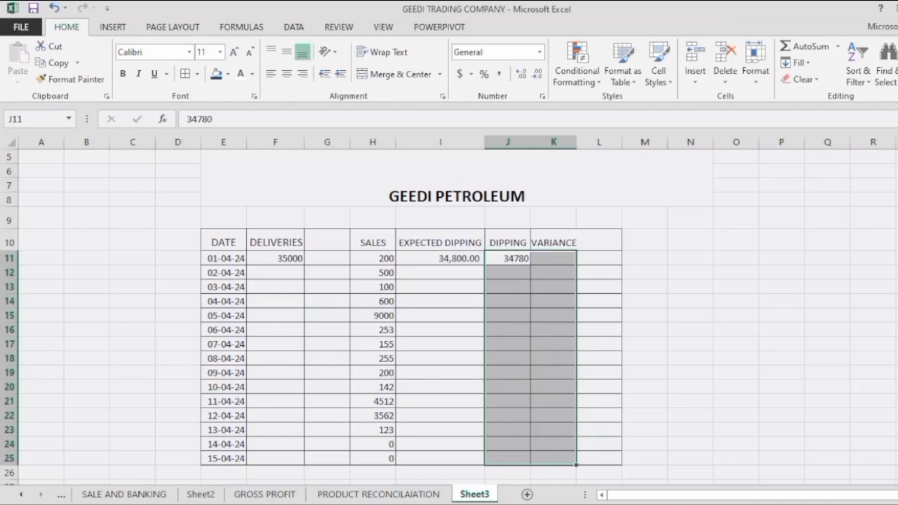
pyautogui.click(499, 74)
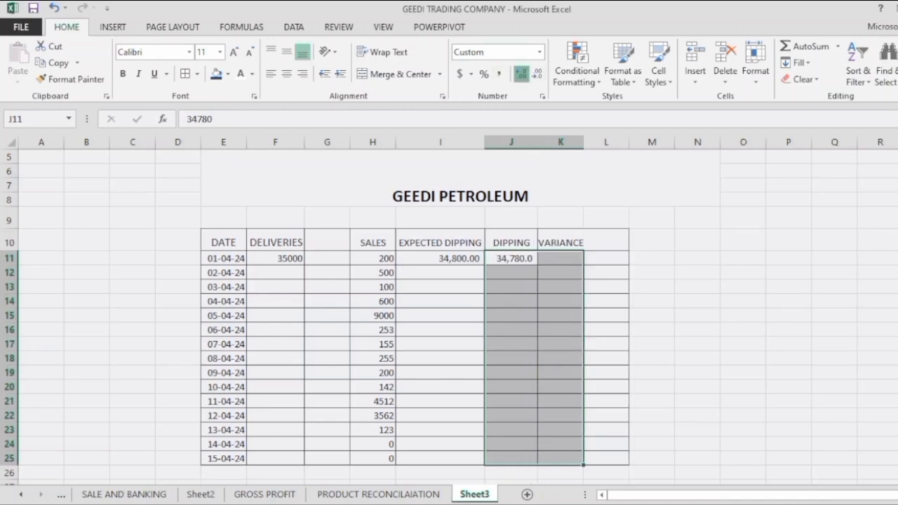
# Try calculating the variance in K11 as expected dipping minus dipping with =I11-J11.
pyautogui.click(561, 258)
pyautogui.write('=')
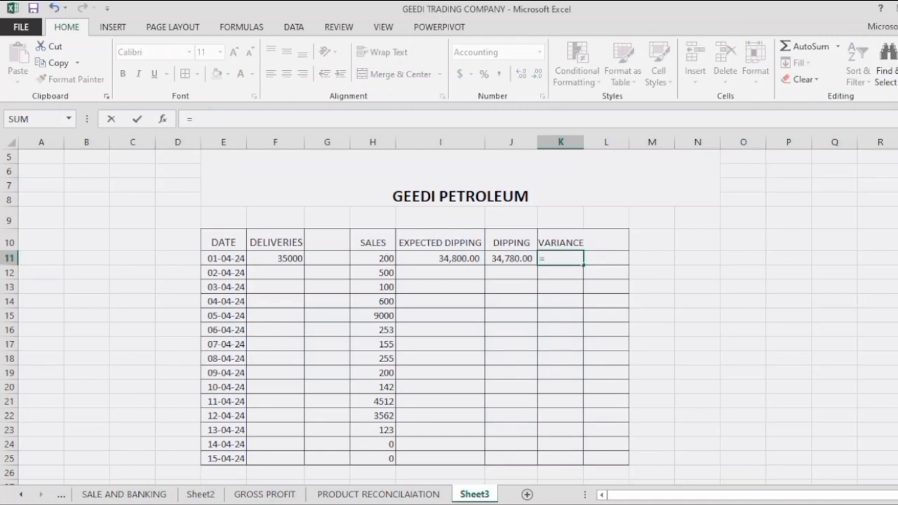
pyautogui.click(440, 259)
pyautogui.write('-')
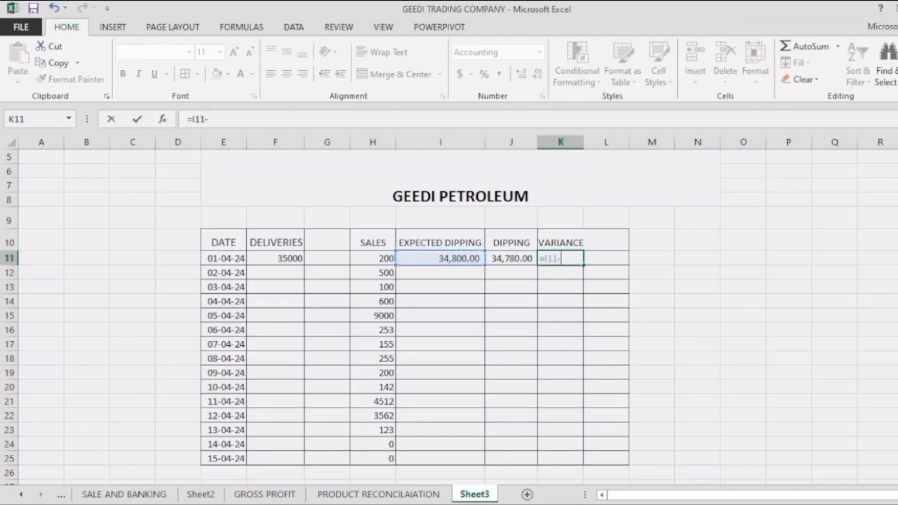
pyautogui.click(511, 258)
pyautogui.press('Return')
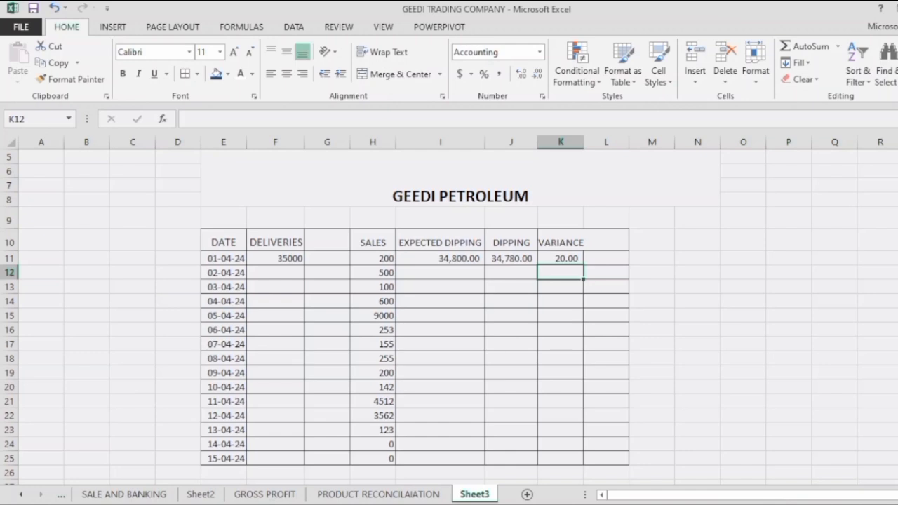
# Set the VARIANCE formula in K11 to dipping minus expected dipping, =J11-I11, and fill it down to K25.
pyautogui.click(560, 258)
pyautogui.write('=')
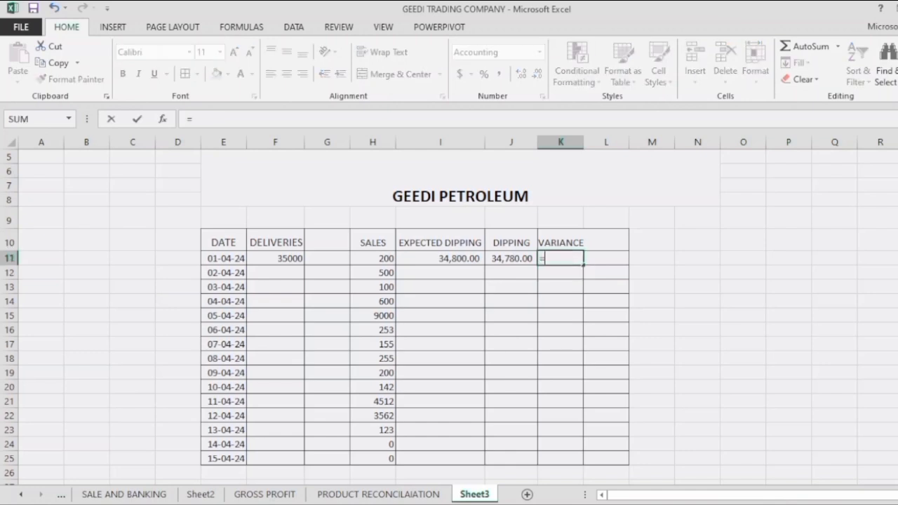
pyautogui.press('Left')
pyautogui.write('-')
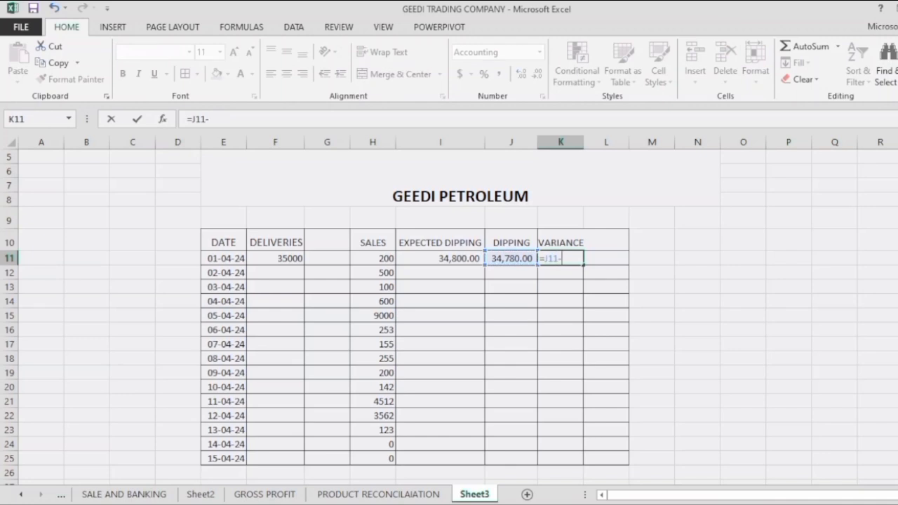
pyautogui.press('Left')
pyautogui.press('Left')
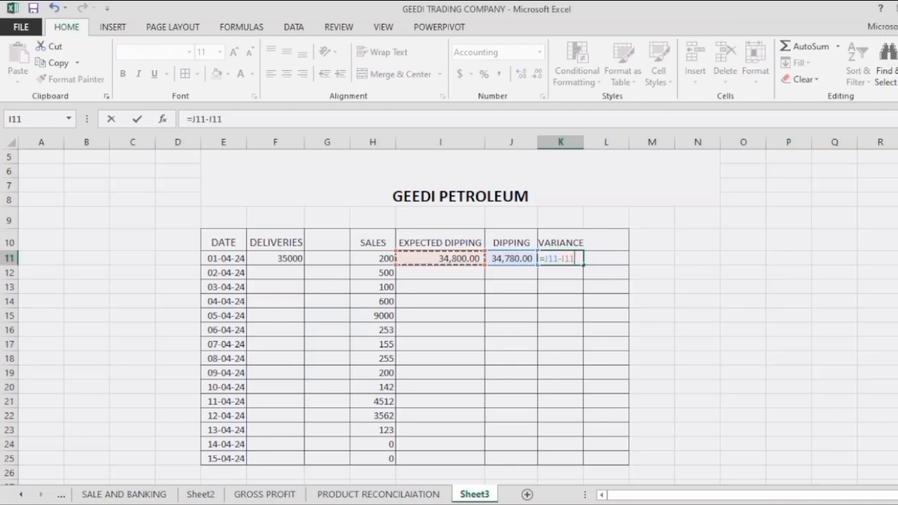
pyautogui.press('Return')
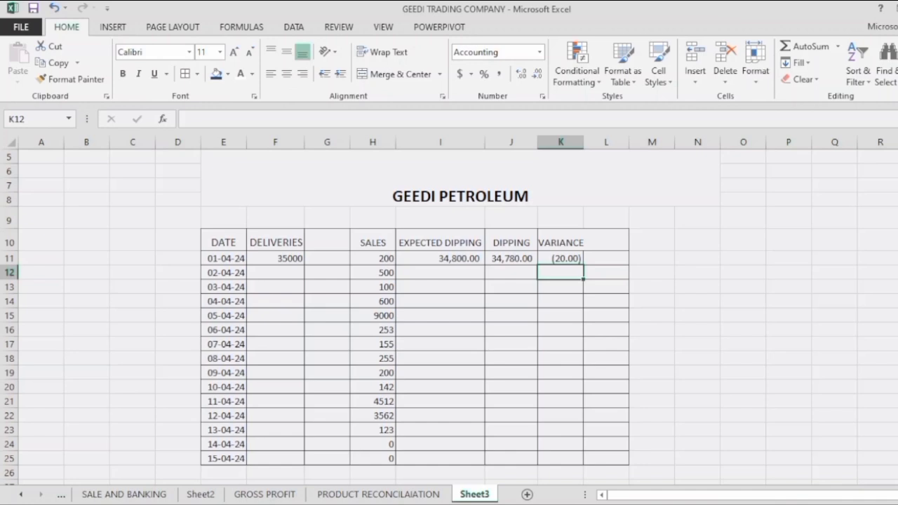
pyautogui.click(561, 258)
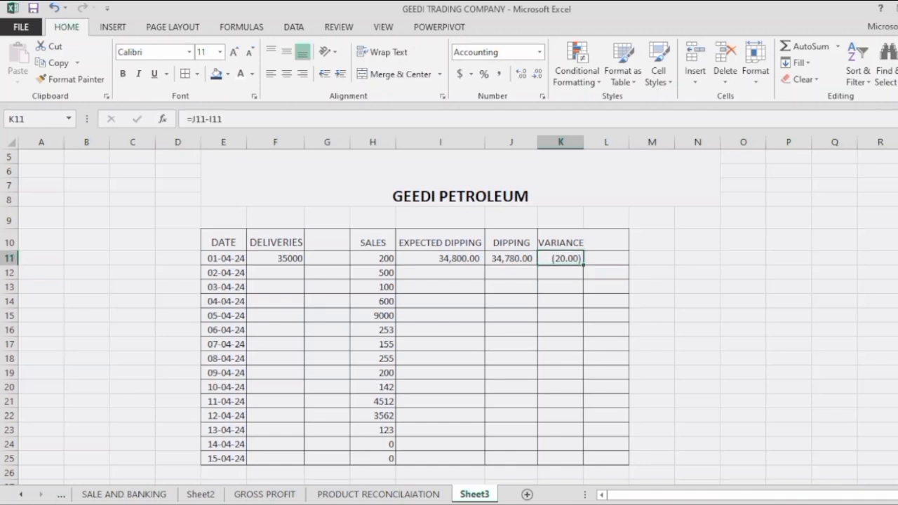
pyautogui.moveTo(583, 265); pyautogui.dragTo(576, 460)
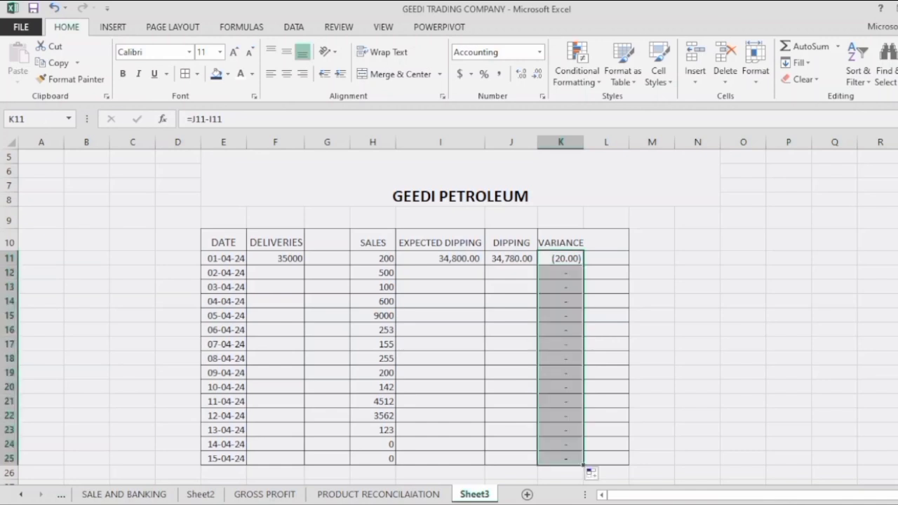
# Carry the first day's dipping forward to 02-04-24 by entering =J11 in G12.
pyautogui.click(440, 316)
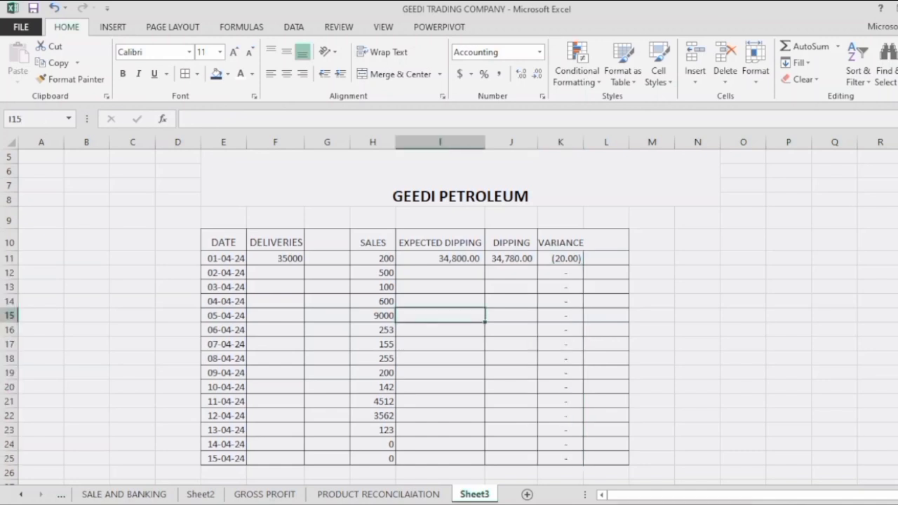
pyautogui.click(440, 273)
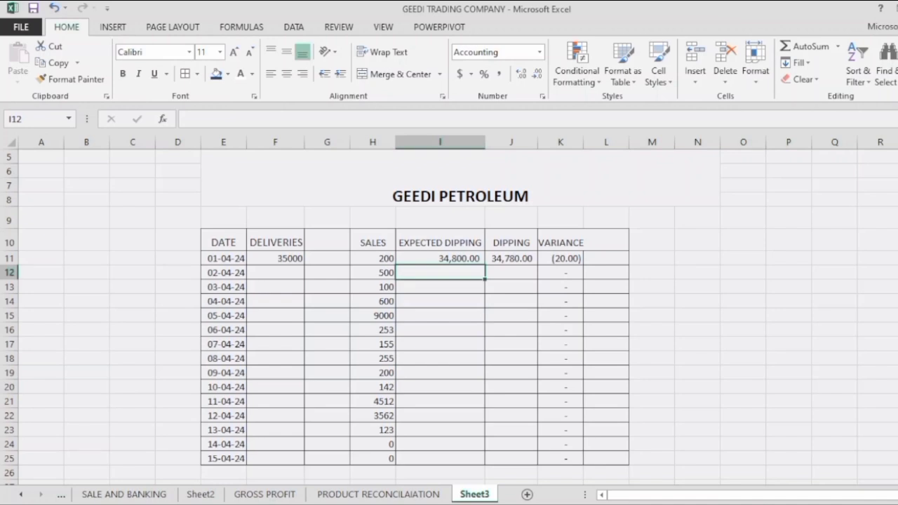
pyautogui.click(327, 274)
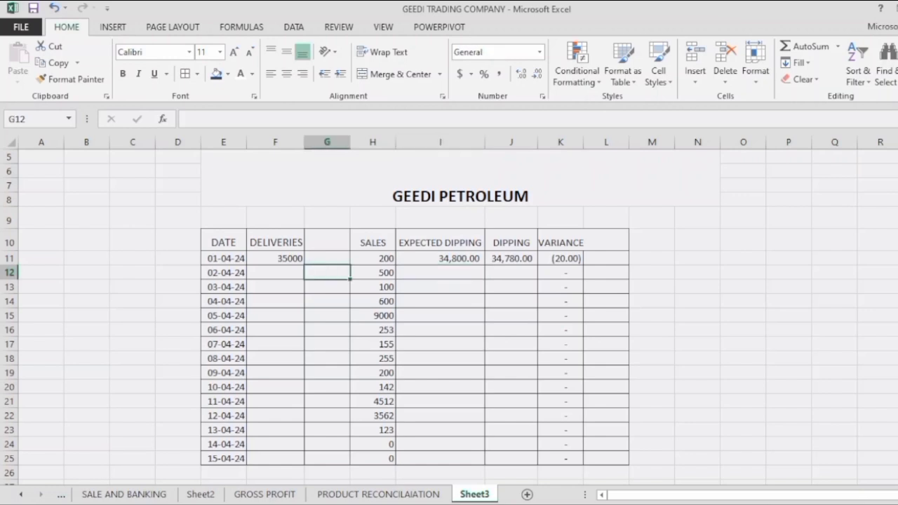
pyautogui.write('=')
pyautogui.click(512, 259)
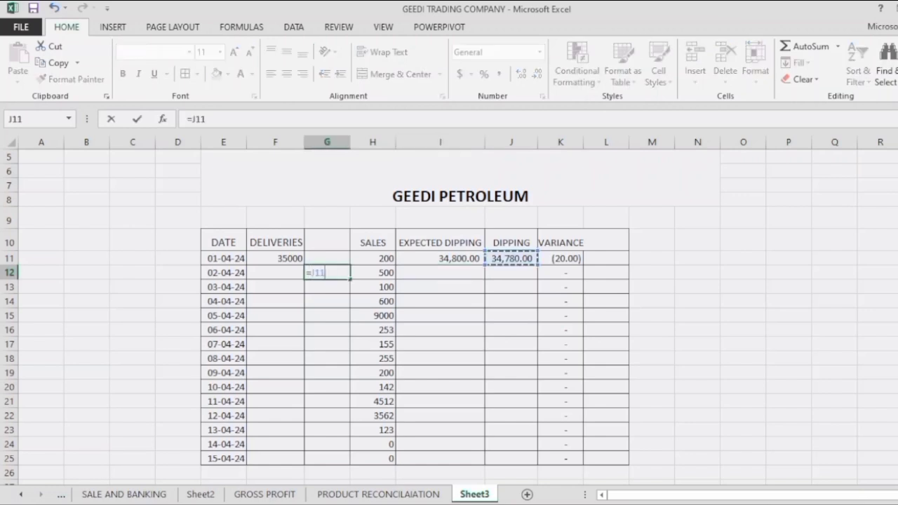
pyautogui.press('Return')
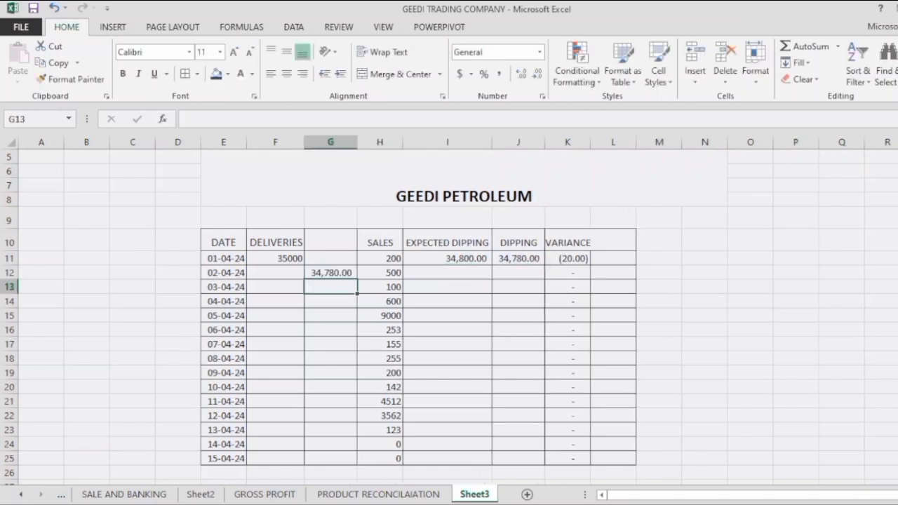
# Fill G12's carry-forward formula down to G25, and calculate EXPECTED DIPPING with =G12-H12 in I12, filled down to I25.
pyautogui.click(331, 273)
pyautogui.moveTo(357, 278); pyautogui.dragTo(358, 463)
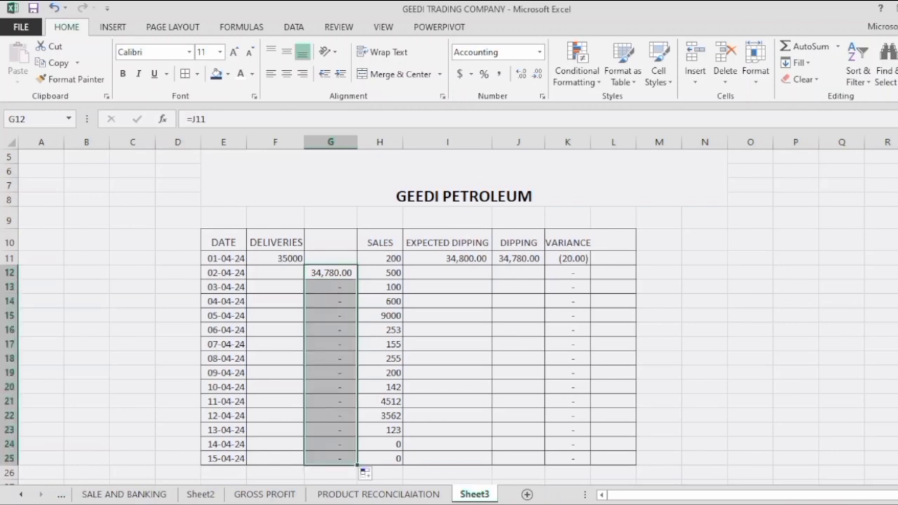
pyautogui.click(448, 273)
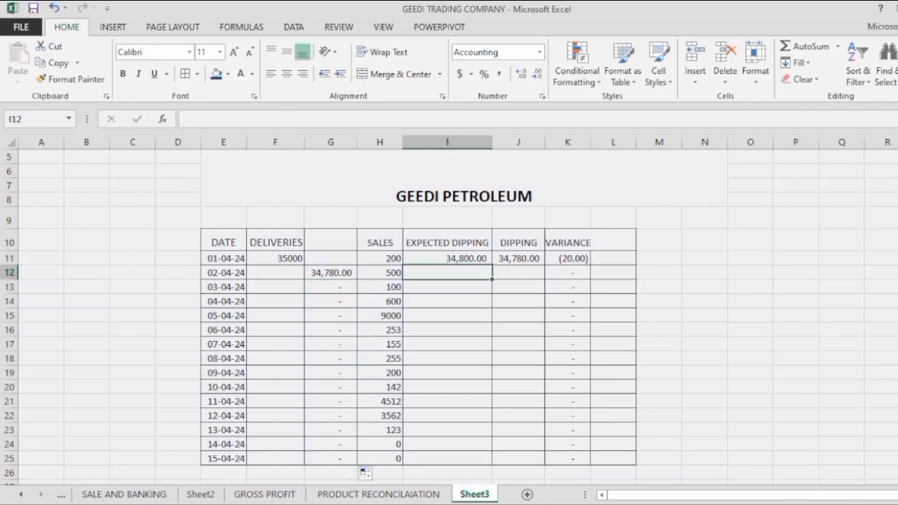
pyautogui.write('=')
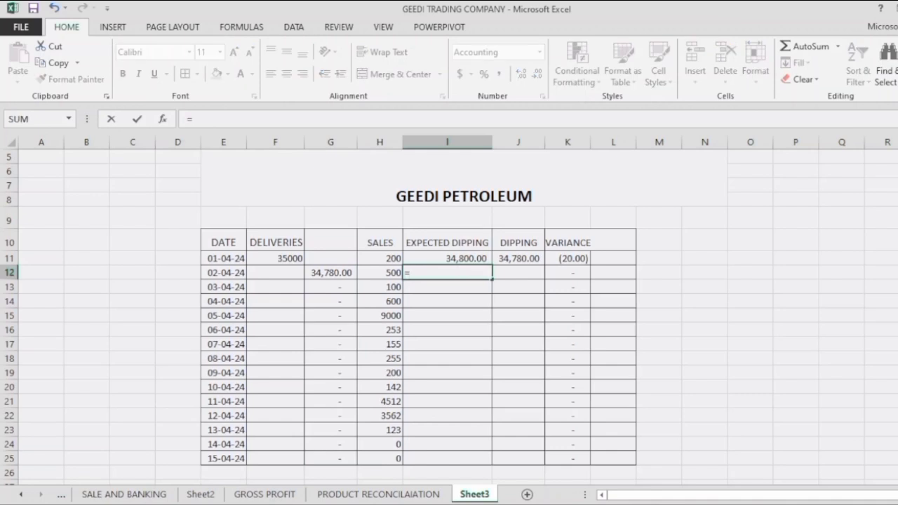
pyautogui.click(331, 273)
pyautogui.write('-')
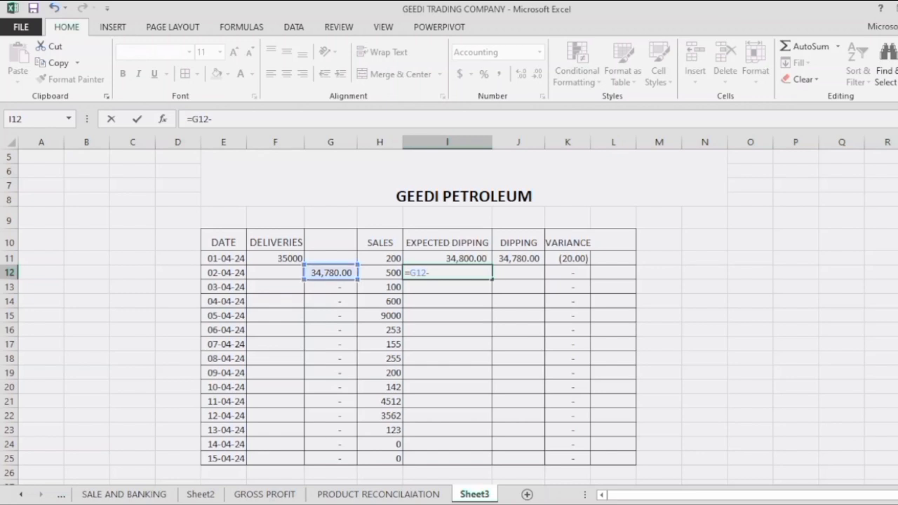
pyautogui.press('Left')
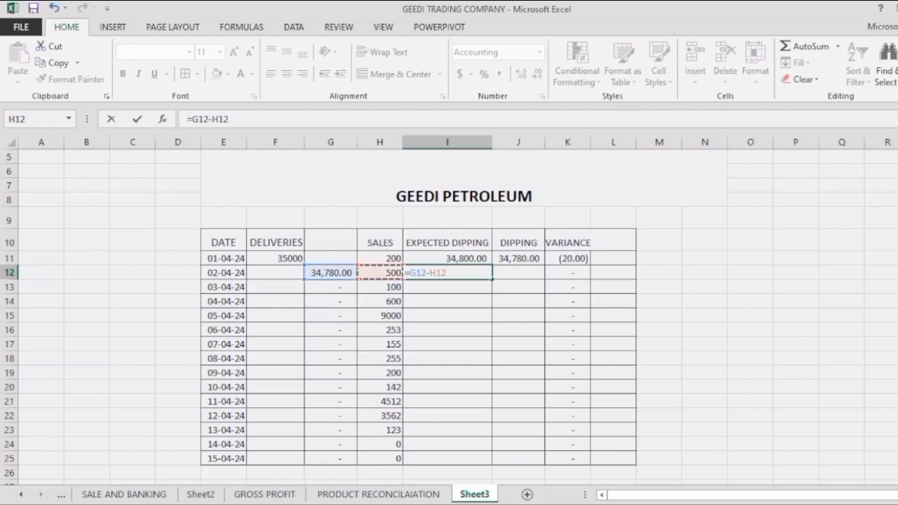
pyautogui.press('Return')
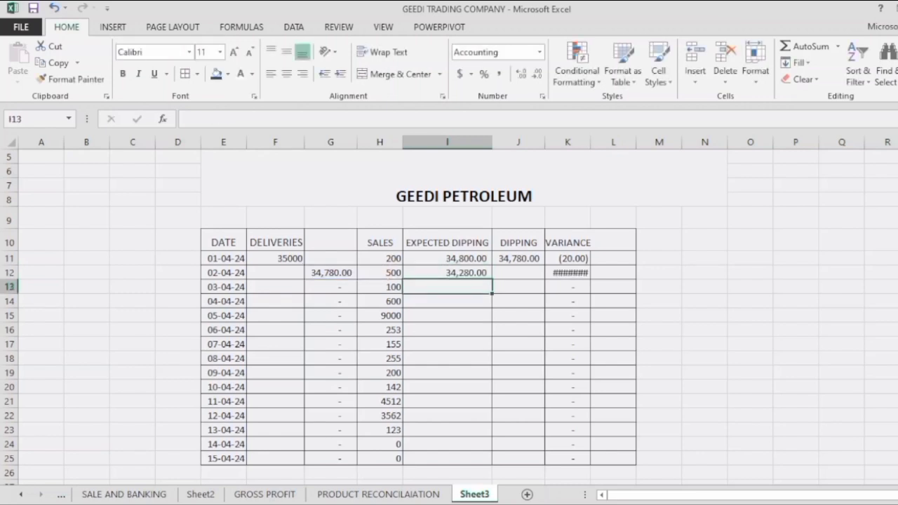
pyautogui.click(448, 273)
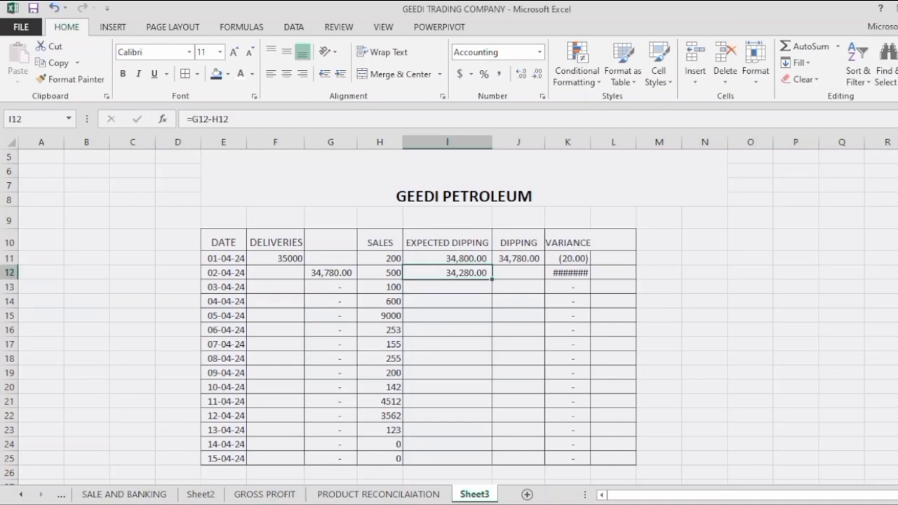
pyautogui.moveTo(493, 280); pyautogui.dragTo(491, 462)
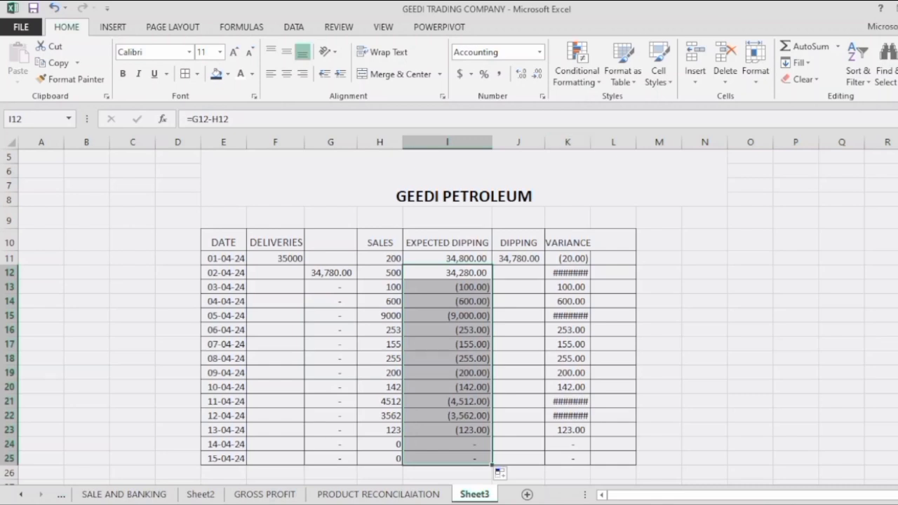
# Autofit the width of the VARIANCE column K so its values fit.
pyautogui.click(567, 142)
pyautogui.moveTo(567, 143)
pyautogui.mouseDown()
pyautogui.moveTo(612, 143)
pyautogui.moveTo(581, 143)
pyautogui.mouseUp()
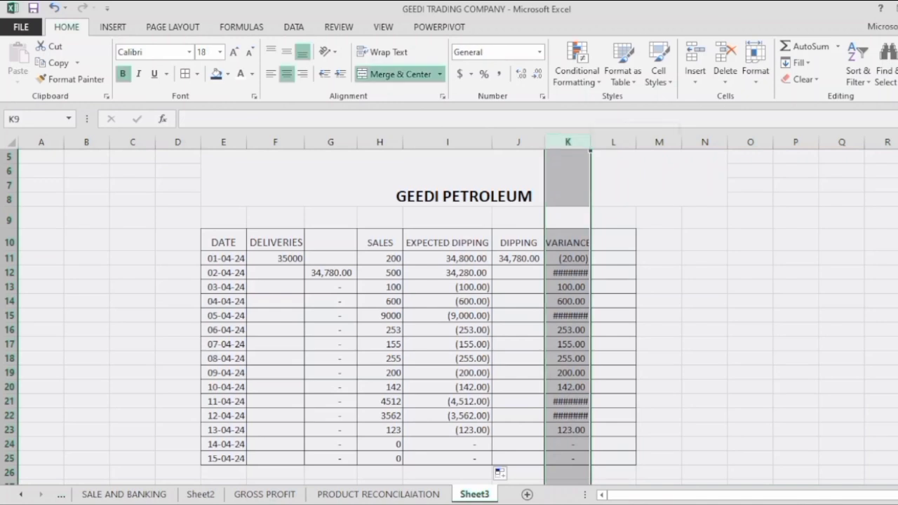
pyautogui.doubleClick(590, 142)
pyautogui.click(519, 287)
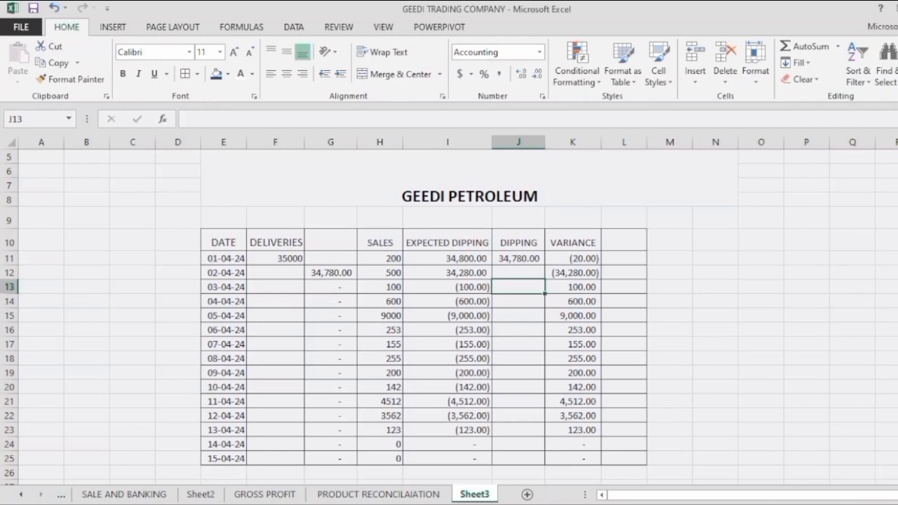
# Enter the DIPPING values 34300, 34000 and 33500 for 02-04-24 to 04-04-24 in J12:J14.
pyautogui.click(519, 273)
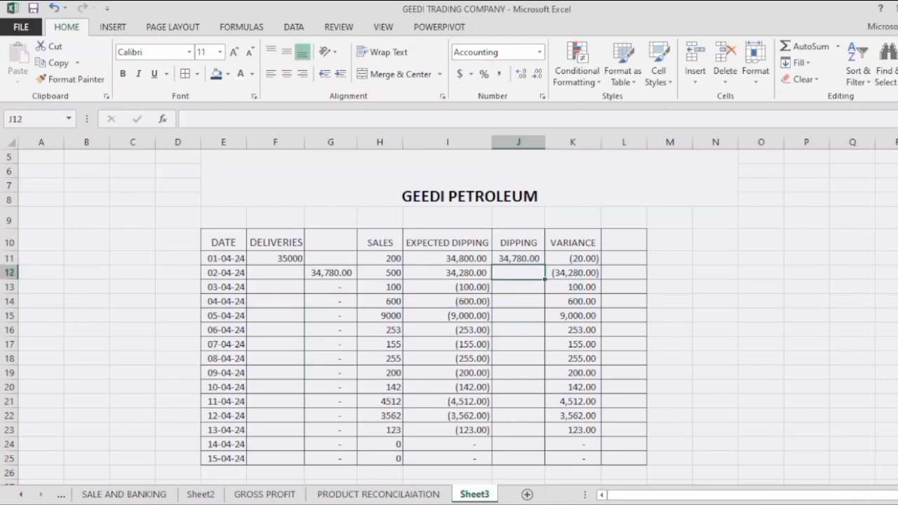
pyautogui.write('34300')
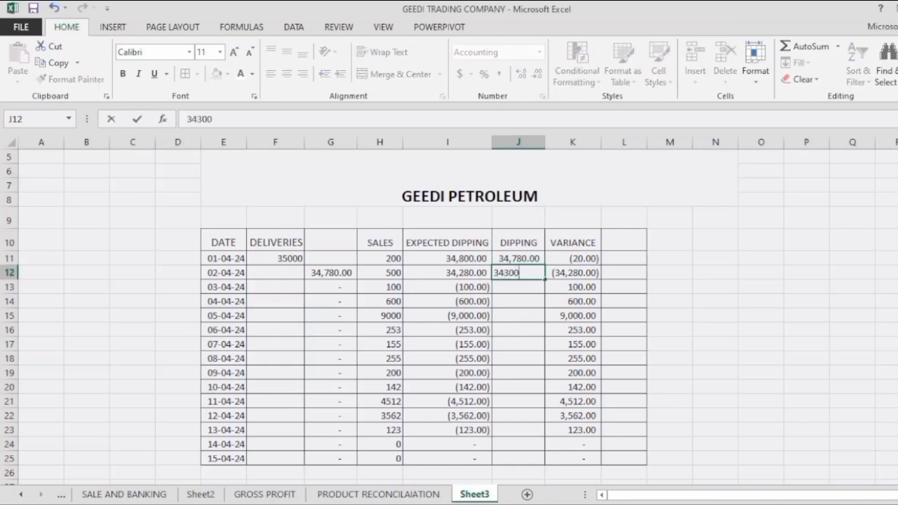
pyautogui.press('Return')
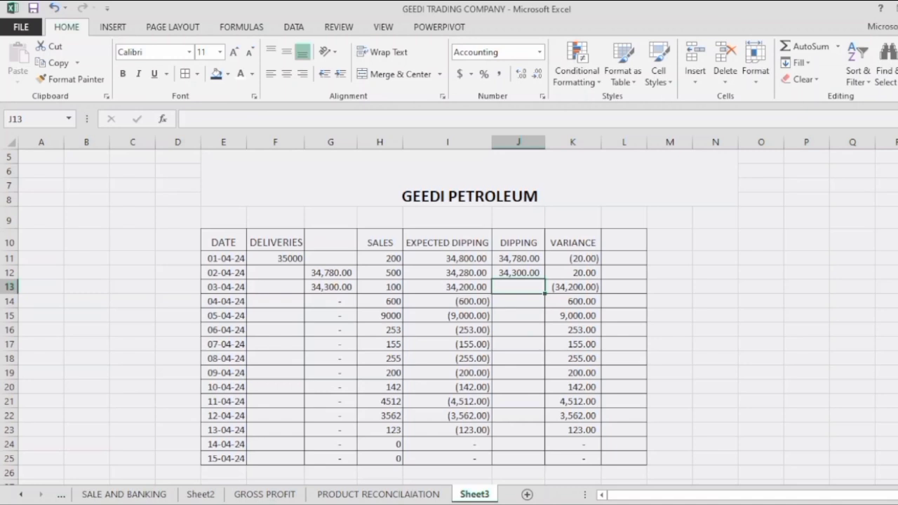
pyautogui.write('34,00')
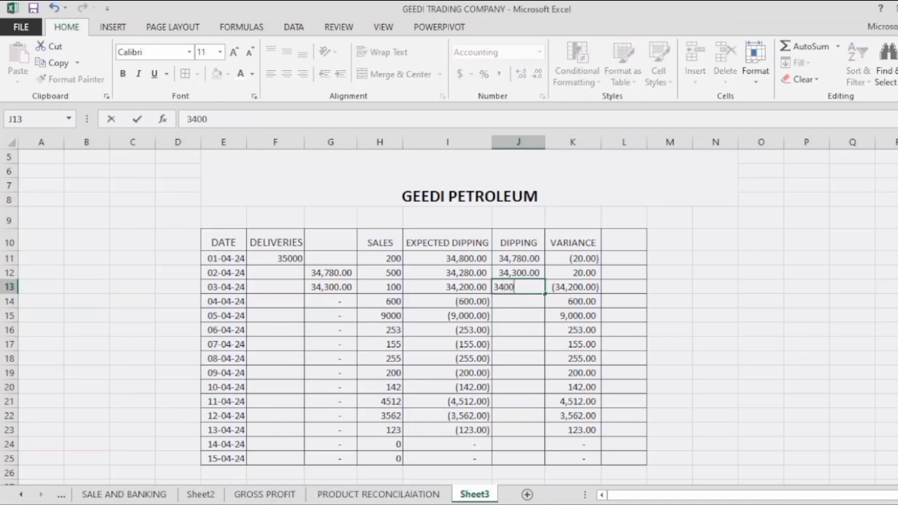
pyautogui.write('0')
pyautogui.press('Return')
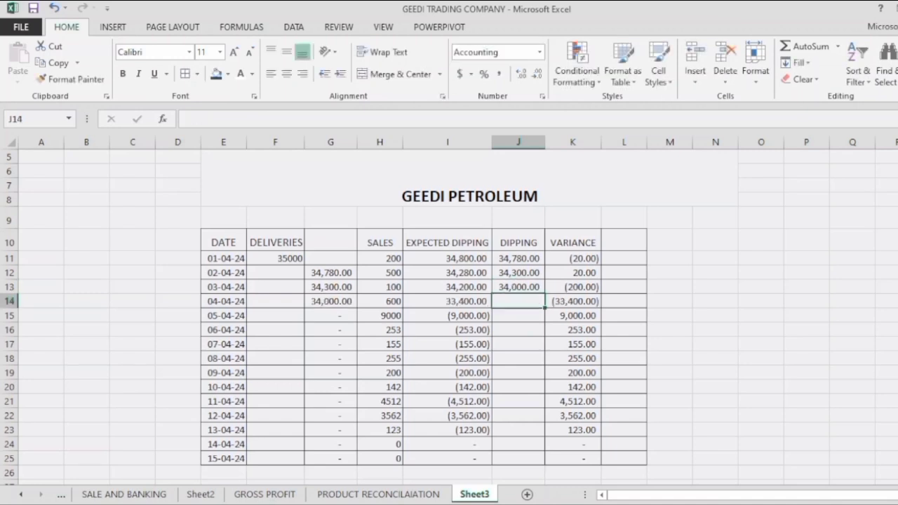
pyautogui.write('3355')
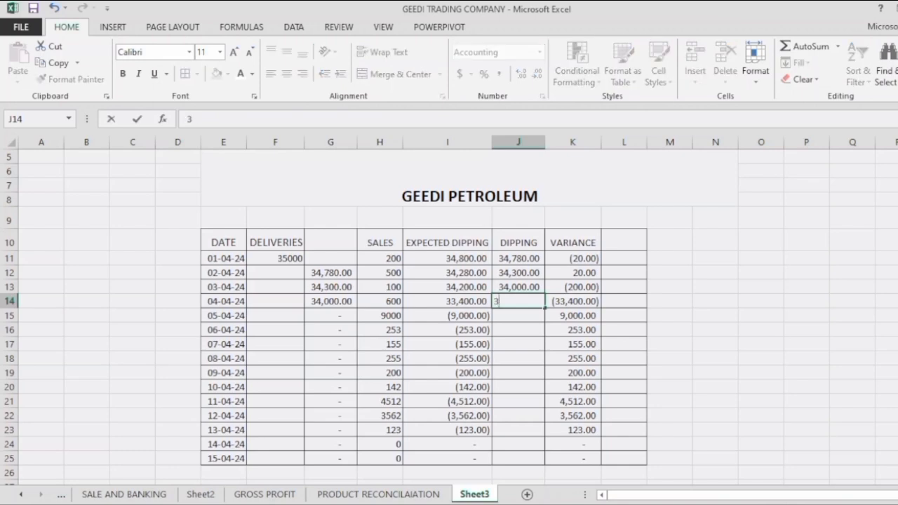
pyautogui.press('BackSpace')
pyautogui.press('BackSpace')
pyautogui.write('500')
pyautogui.press('Return')
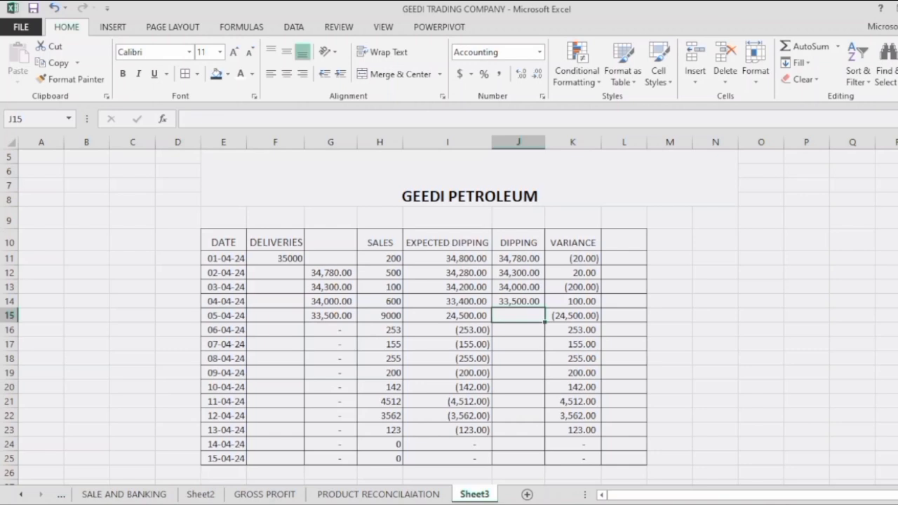
# Start a cumulative variance column by linking L11 to the first day's variance with =K11.
pyautogui.click(624, 259)
pyautogui.write('=')
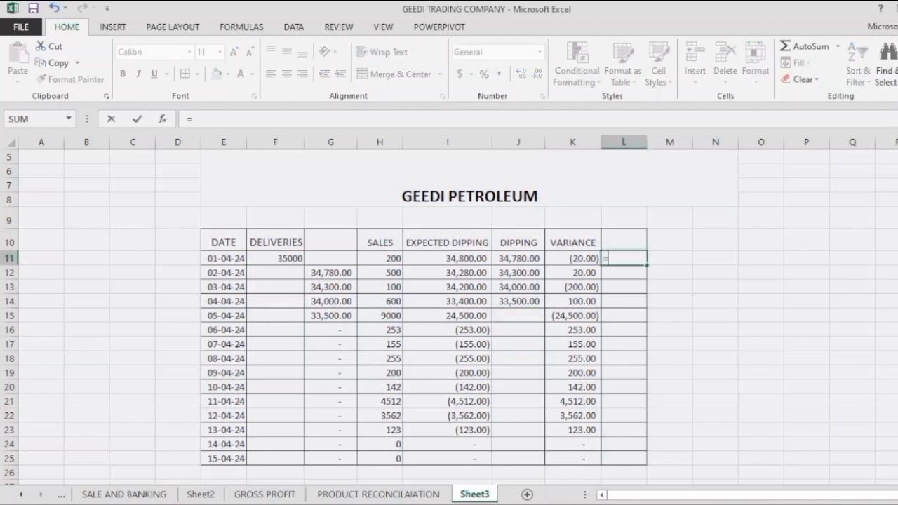
pyautogui.press('Left')
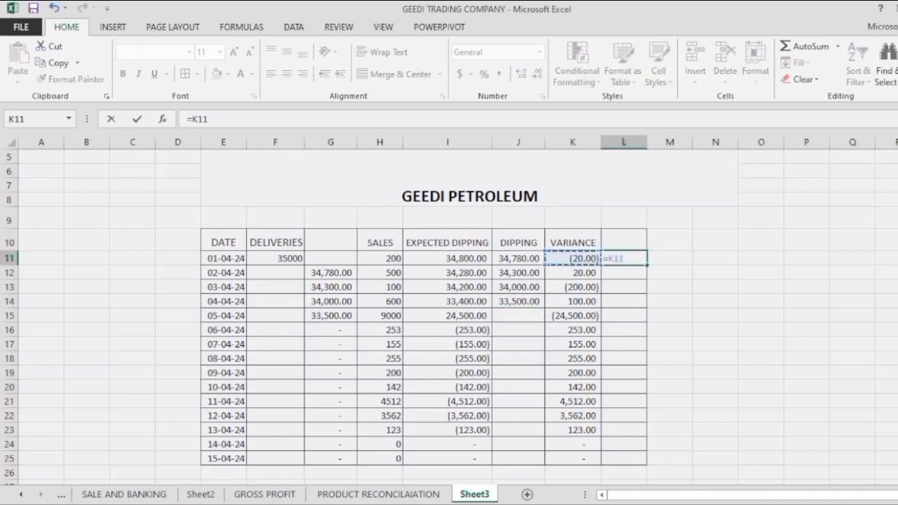
pyautogui.press('Return')
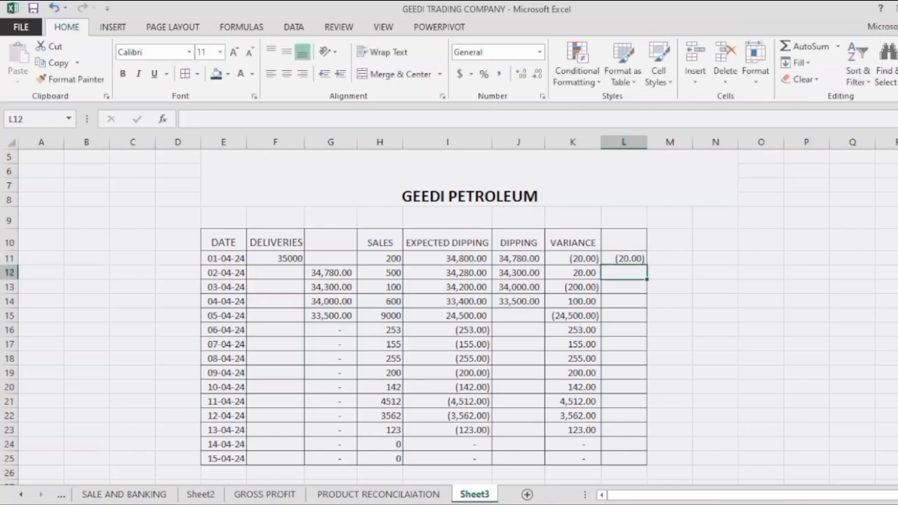
# Add each day's variance to the running total with =L11+K12 in L12 and fill it down to L25.
pyautogui.write('=')
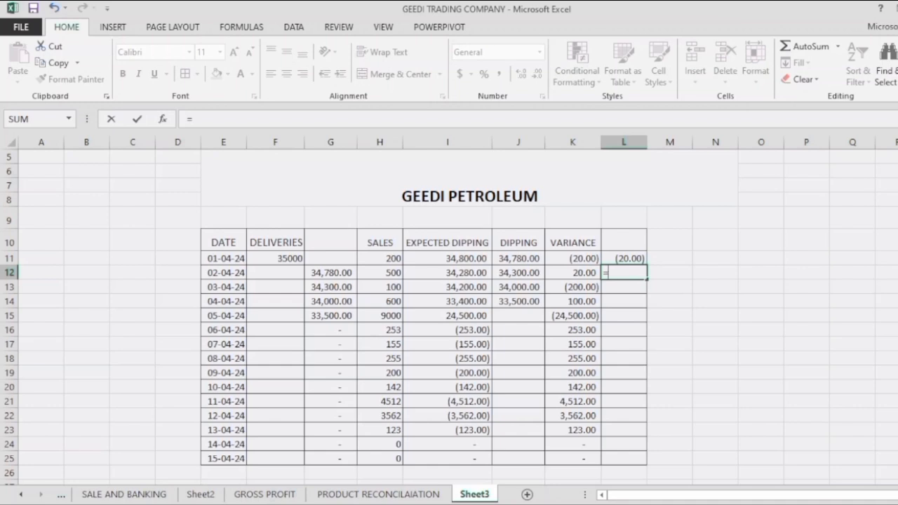
pyautogui.press('Up')
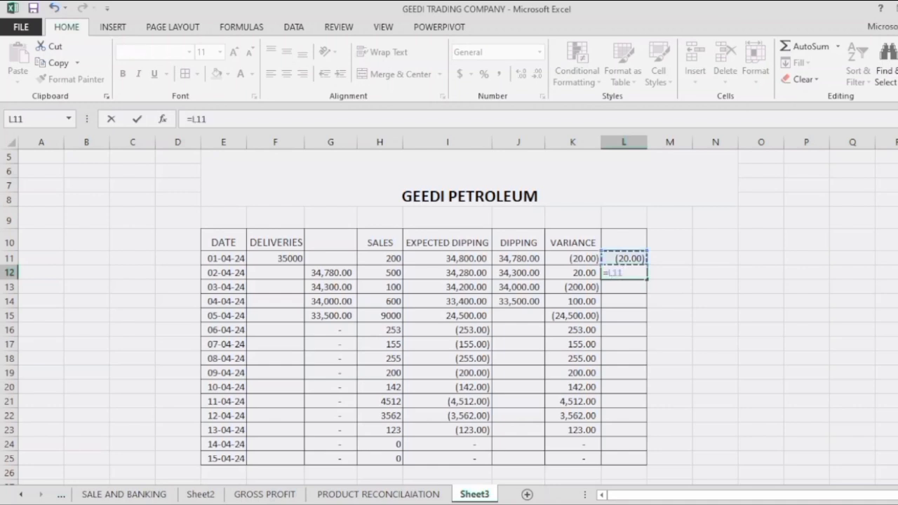
pyautogui.write('+')
pyautogui.press('Left')
pyautogui.press('Return')
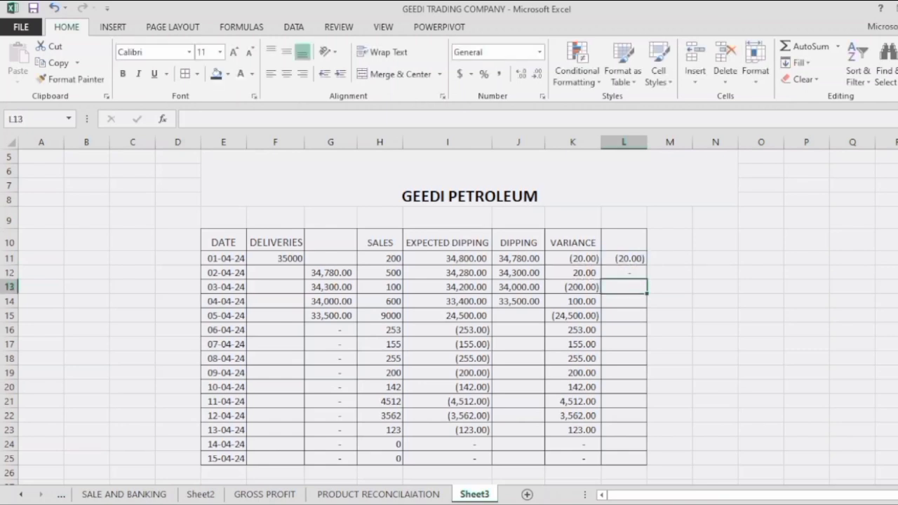
pyautogui.press('Up')
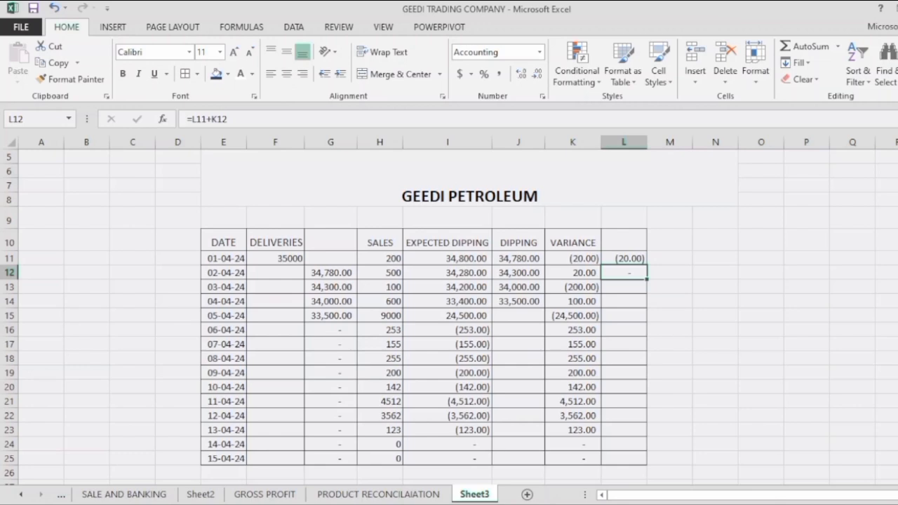
pyautogui.moveTo(646, 279)
pyautogui.mouseDown()
pyautogui.moveTo(646, 459)
pyautogui.moveTo(624, 458)
pyautogui.mouseUp()
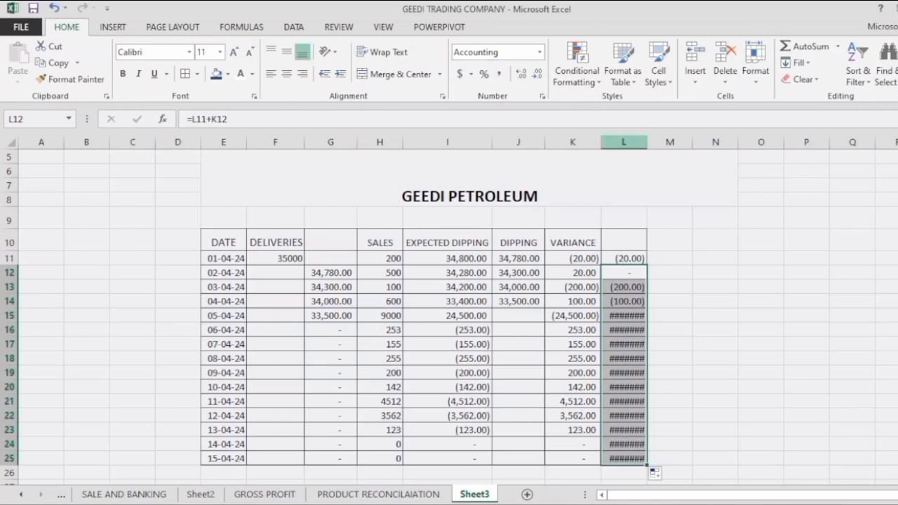
# Autofit the width of the cumulative variance column L.
pyautogui.click(624, 143)
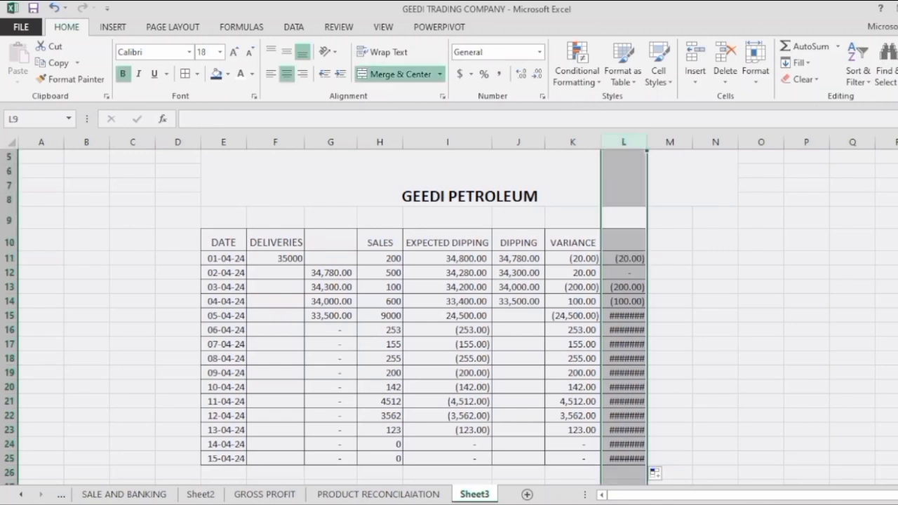
pyautogui.doubleClick(648, 141)
pyautogui.click(680, 287)
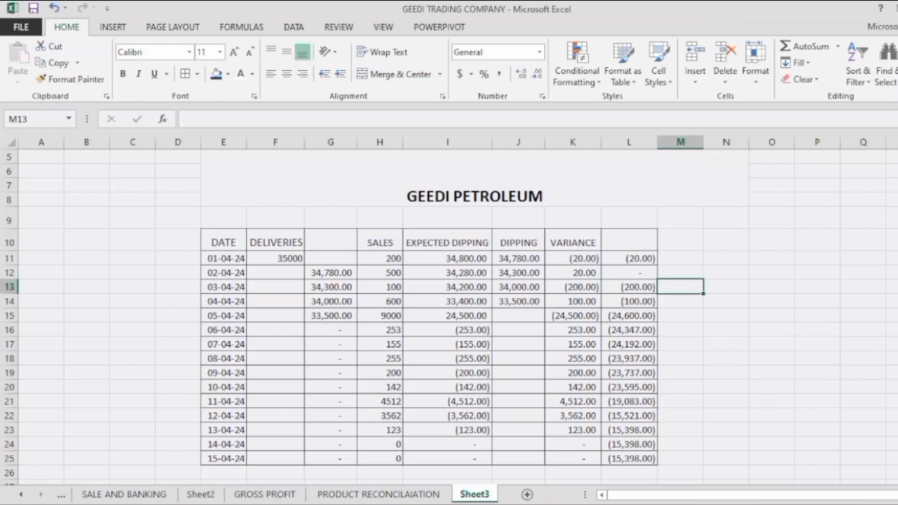
# Enter the DIPPING values 24500, 24240, 24000 and 24000 for 05-04-24 to 08-04-24 in J15:J18.
pyautogui.click(519, 316)
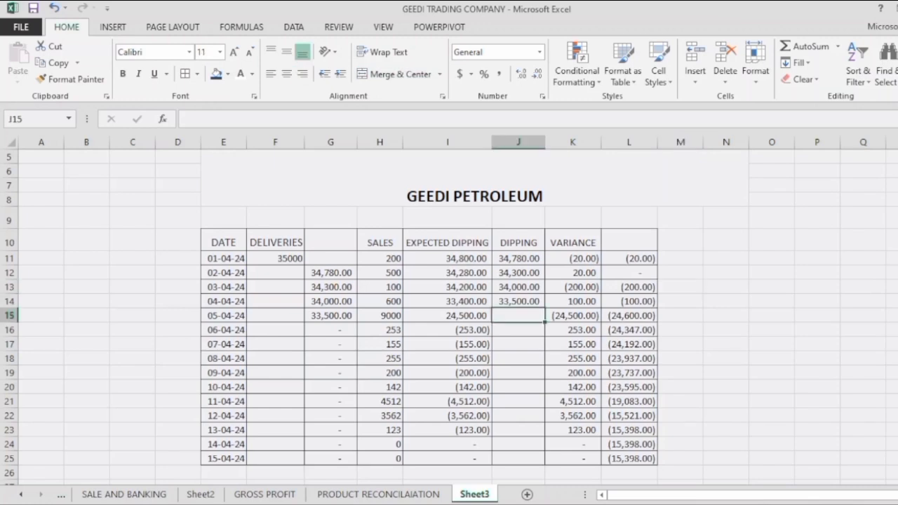
pyautogui.write('24500')
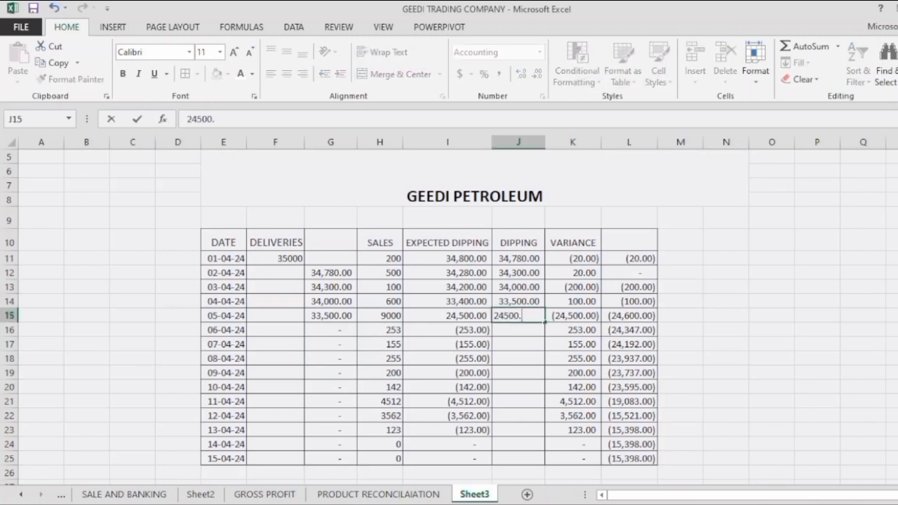
pyautogui.press('Return')
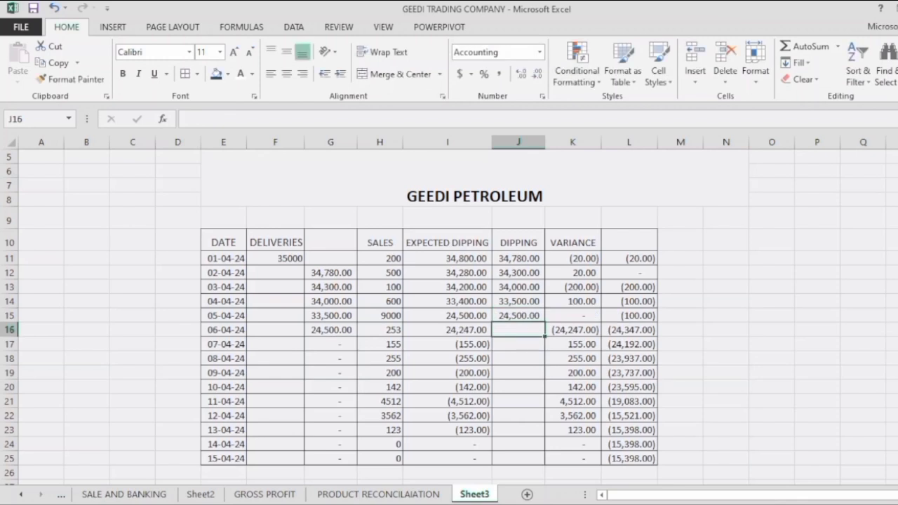
pyautogui.write('24')
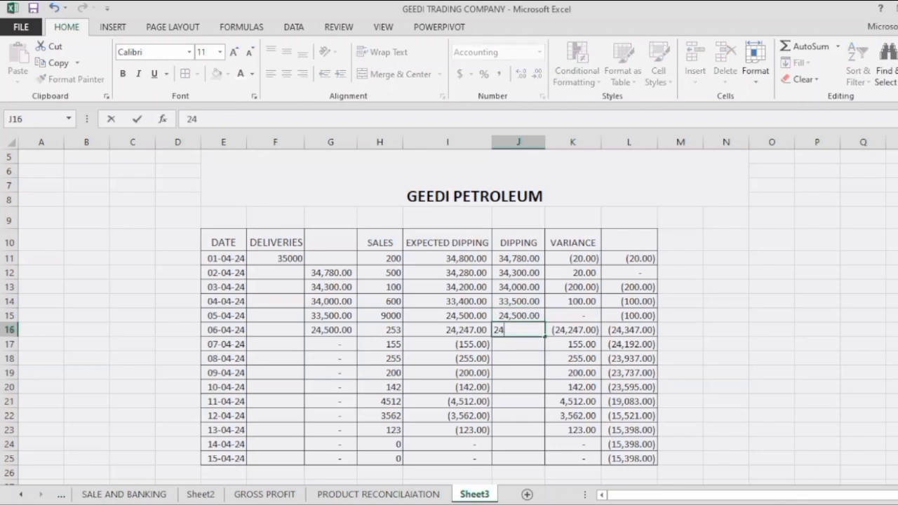
pyautogui.write('240')
pyautogui.press('Return')
pyautogui.write('24,00')
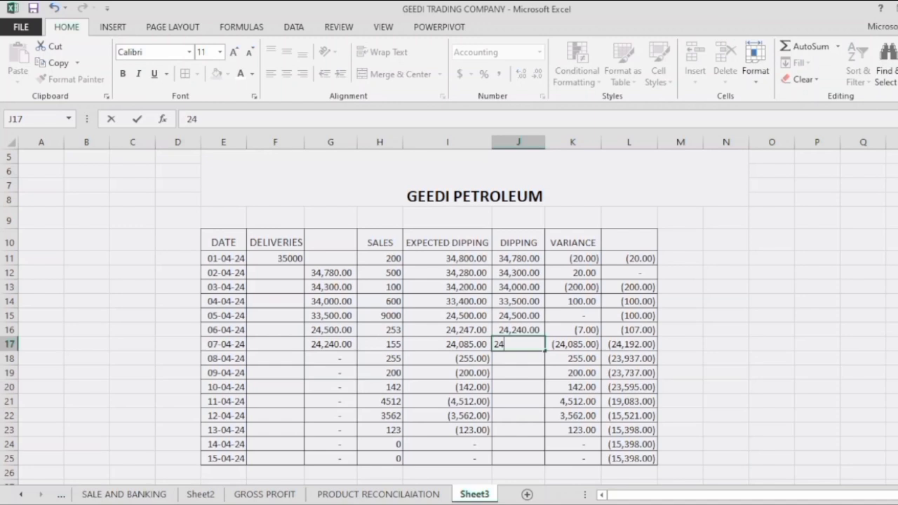
pyautogui.write('0')
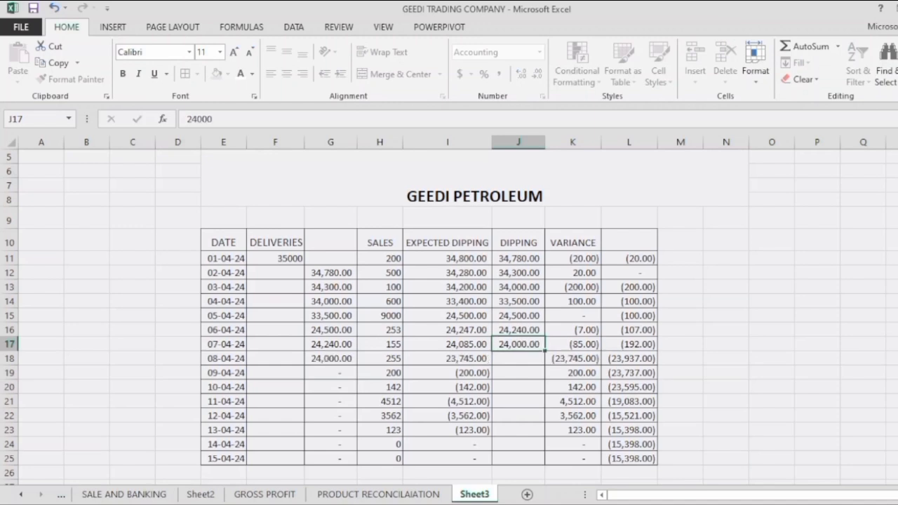
pyautogui.press('Return')
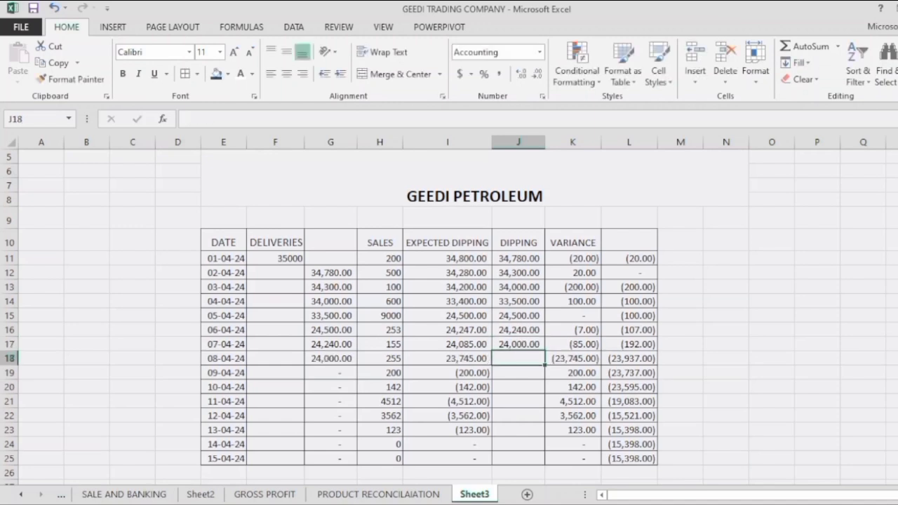
pyautogui.write('24,')
pyautogui.write('000')
pyautogui.press('Return')
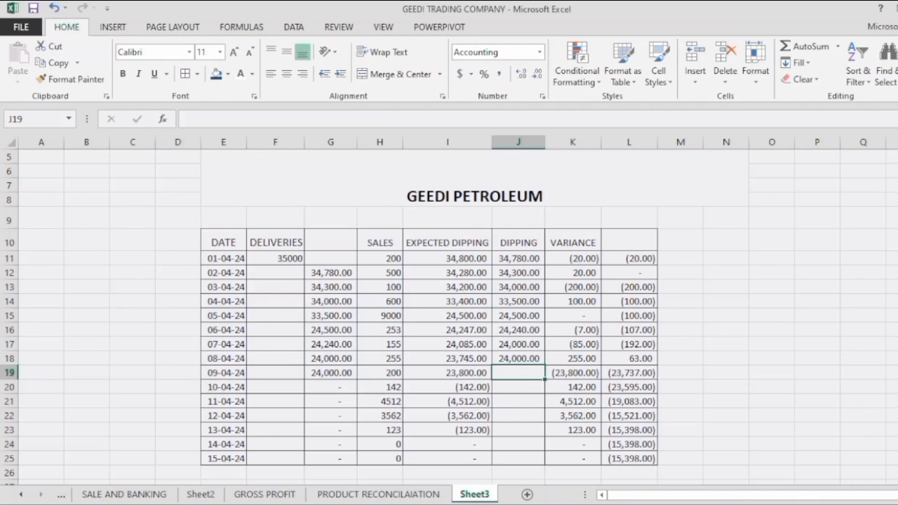
# Enter the DIPPING value 23800 for 09-04-24 in J19.
pyautogui.write('23800')
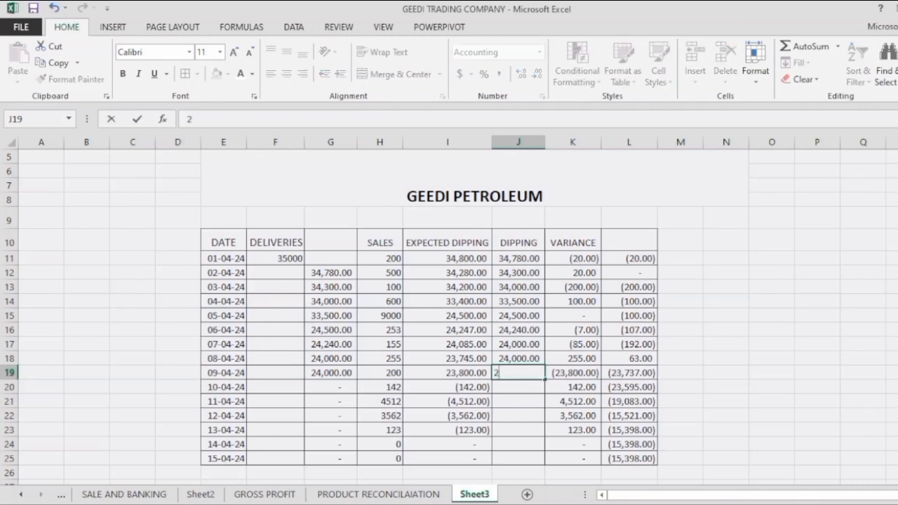
pyautogui.press('Return')
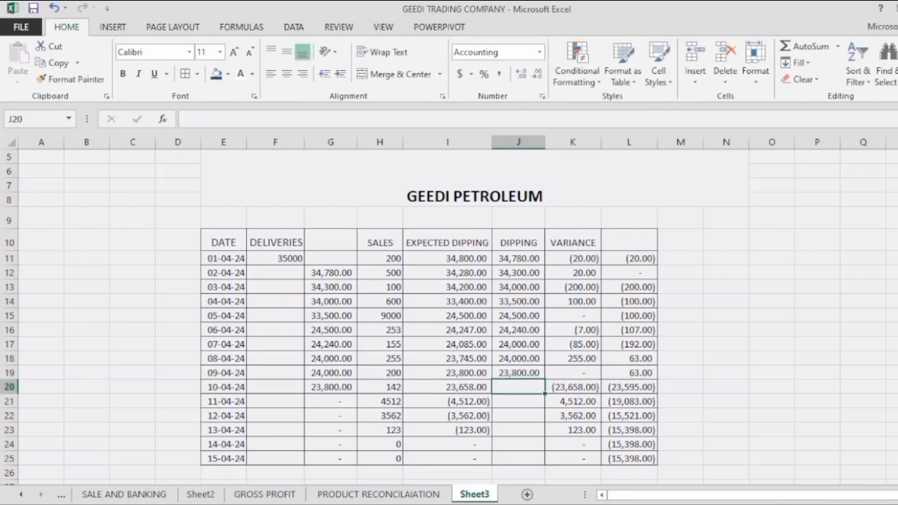
# Examine how each day's variance in column K feeds the running total in column L, from row 11 to row 17.
pyautogui.click(630, 259)
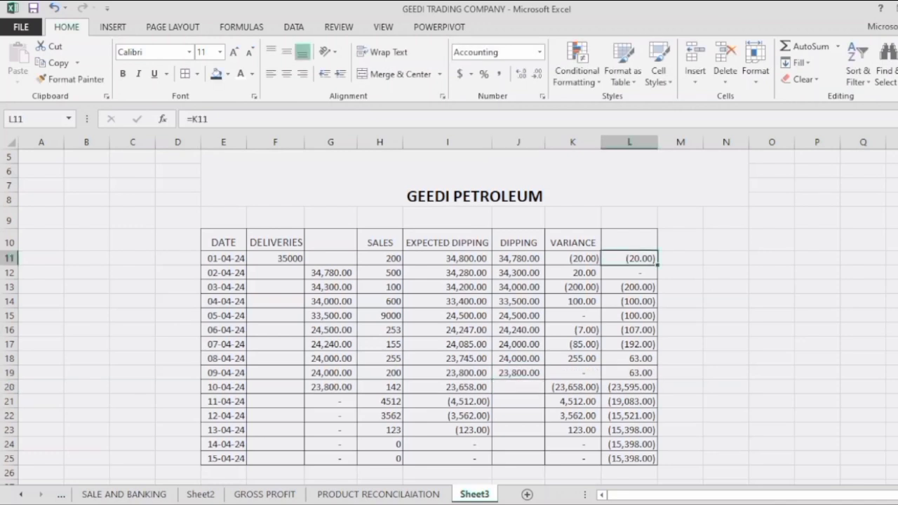
pyautogui.click(630, 273)
pyautogui.click(573, 287)
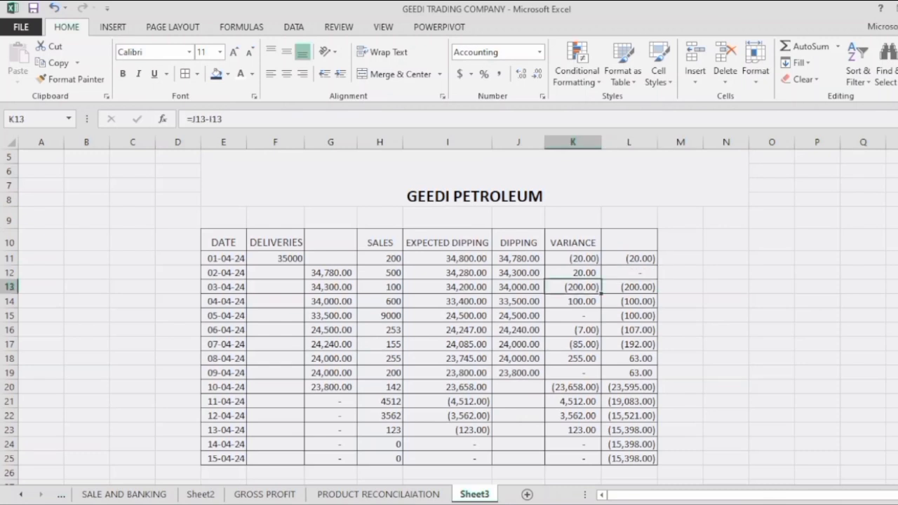
pyautogui.click(630, 287)
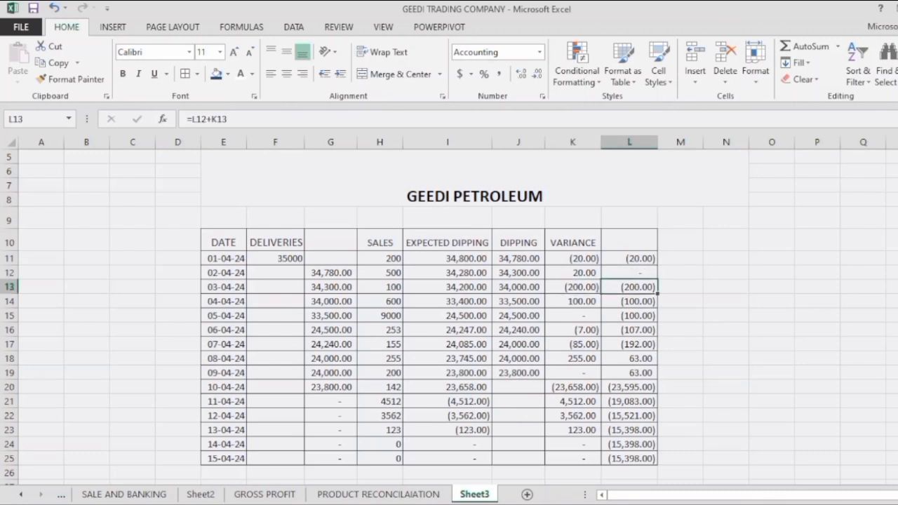
pyautogui.click(630, 302)
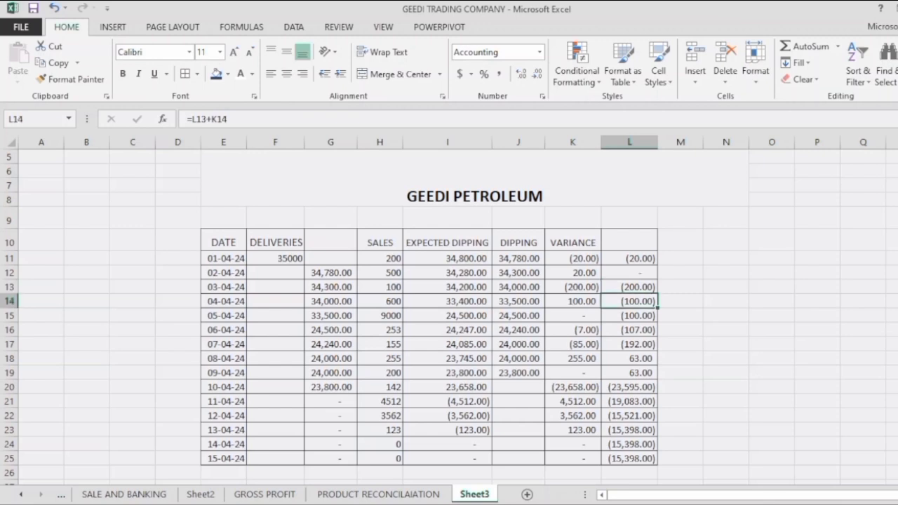
pyautogui.click(573, 302)
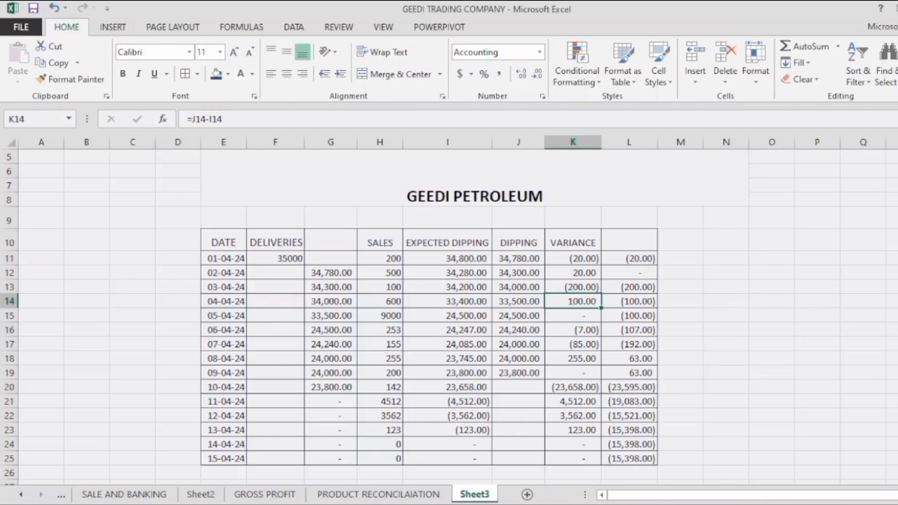
pyautogui.click(630, 302)
pyautogui.click(573, 316)
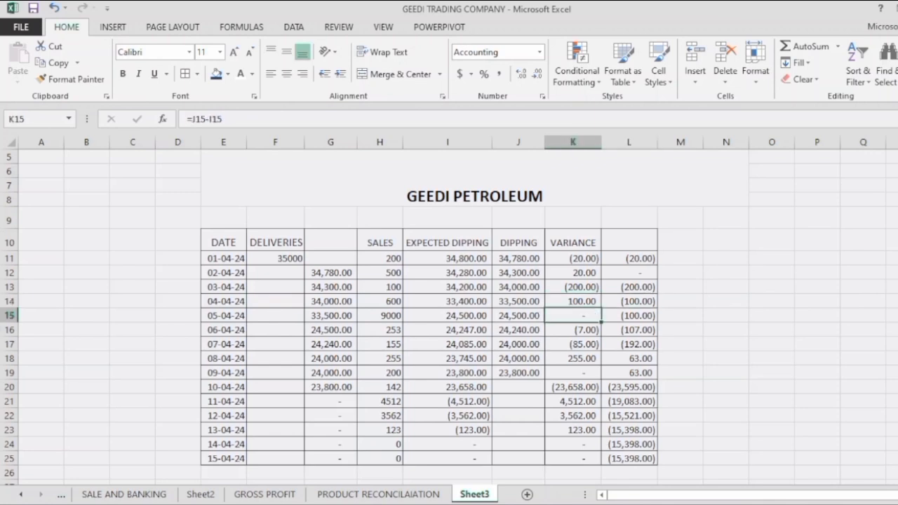
pyautogui.click(630, 316)
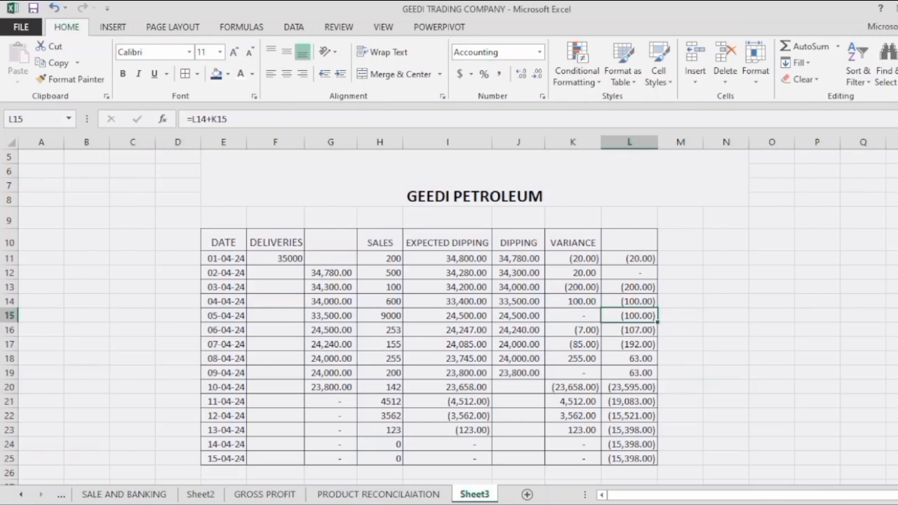
pyautogui.click(573, 330)
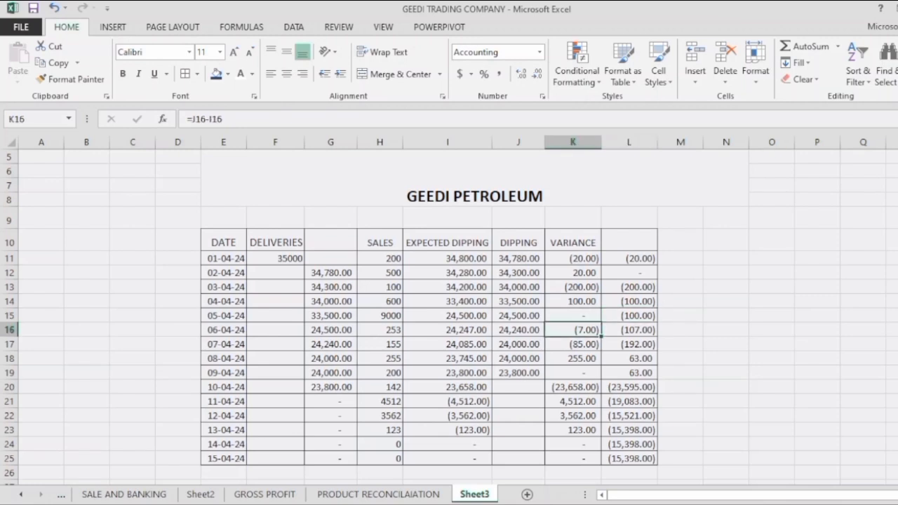
pyautogui.click(630, 330)
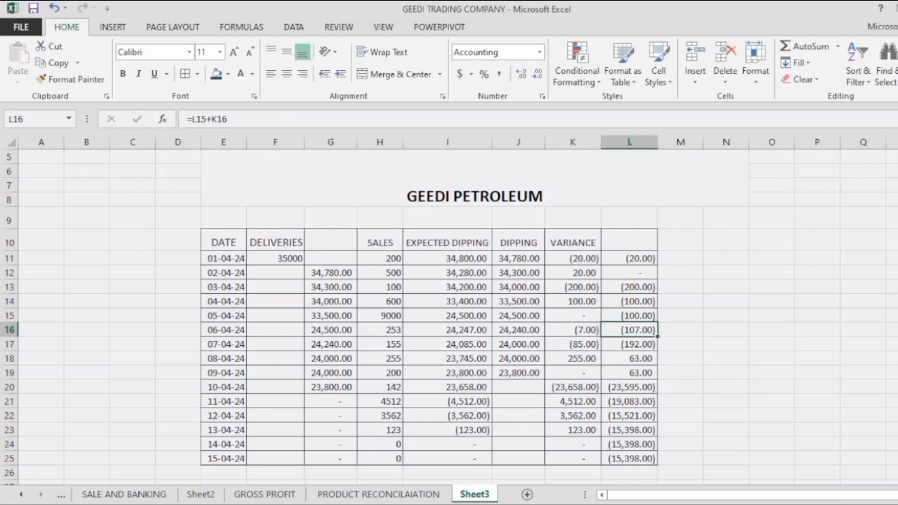
pyautogui.click(572, 344)
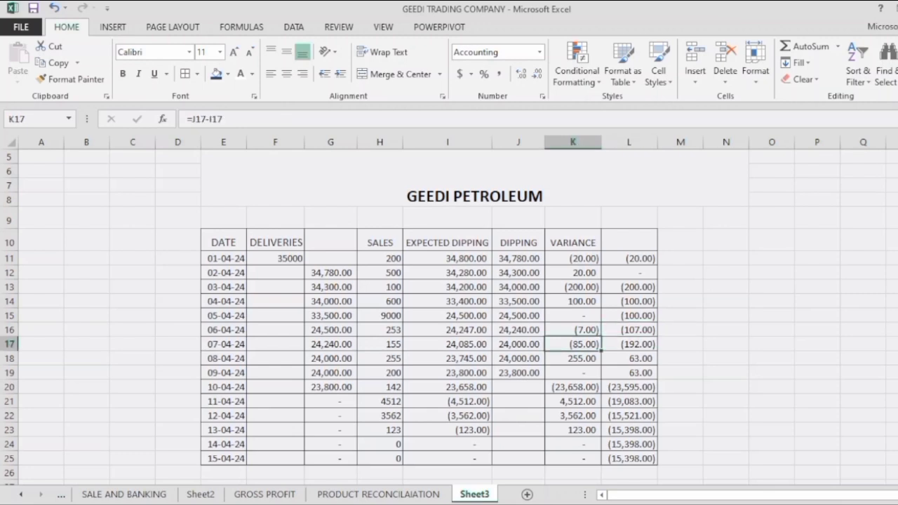
pyautogui.click(629, 344)
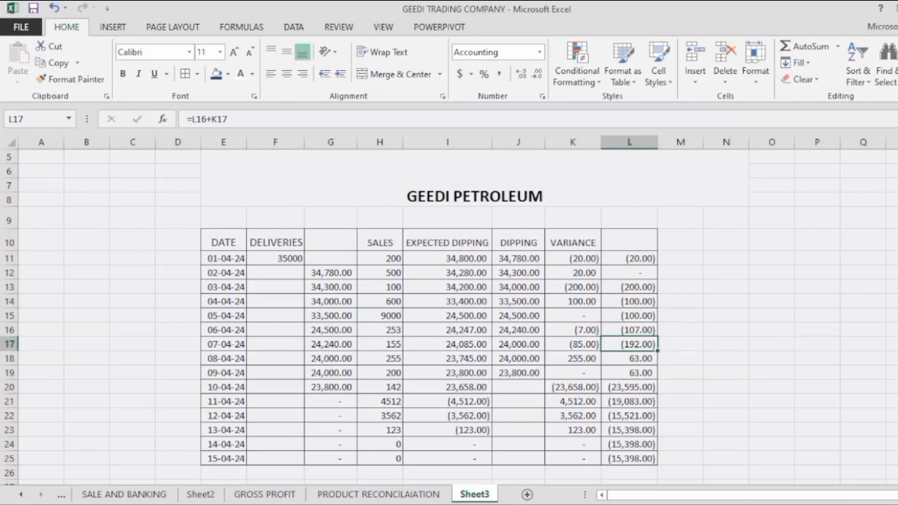
# Compare the 08-04-24 variance in K18 with its cumulative variance in L18 and the earlier totals in column L.
pyautogui.click(573, 359)
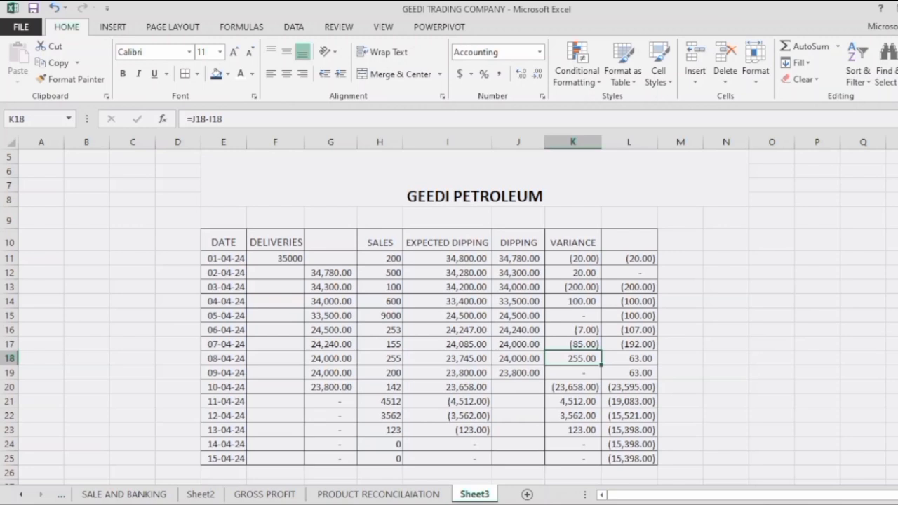
pyautogui.press('Right')
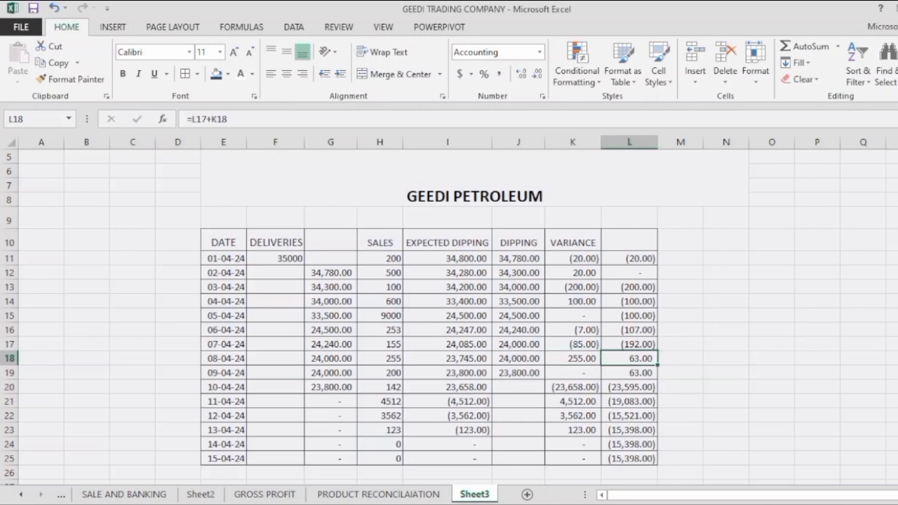
pyautogui.press('Right')
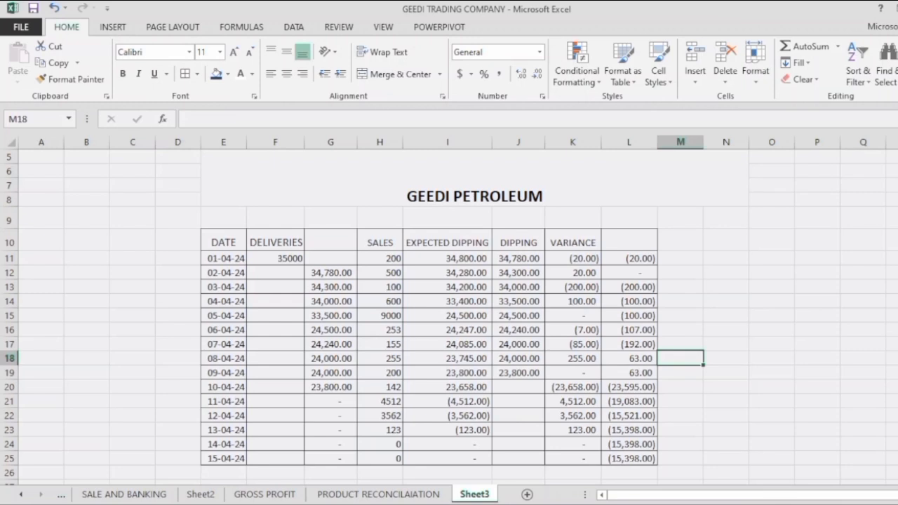
pyautogui.press('Left')
pyautogui.press('Up')
pyautogui.press('Up')
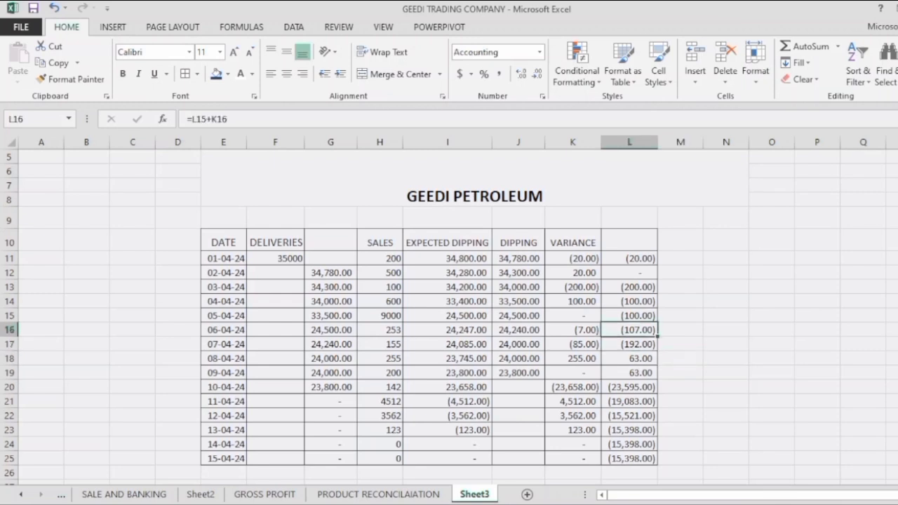
pyautogui.press('Up')
pyautogui.press('Up')
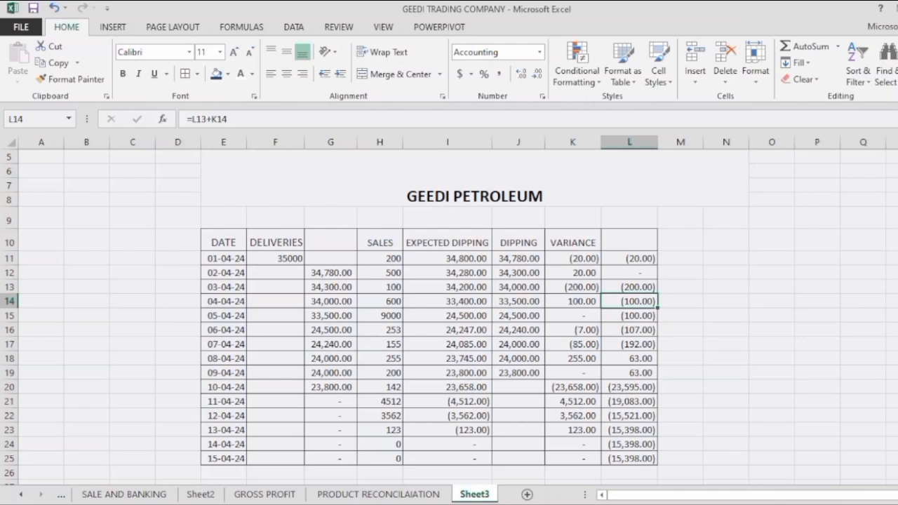
pyautogui.click(573, 359)
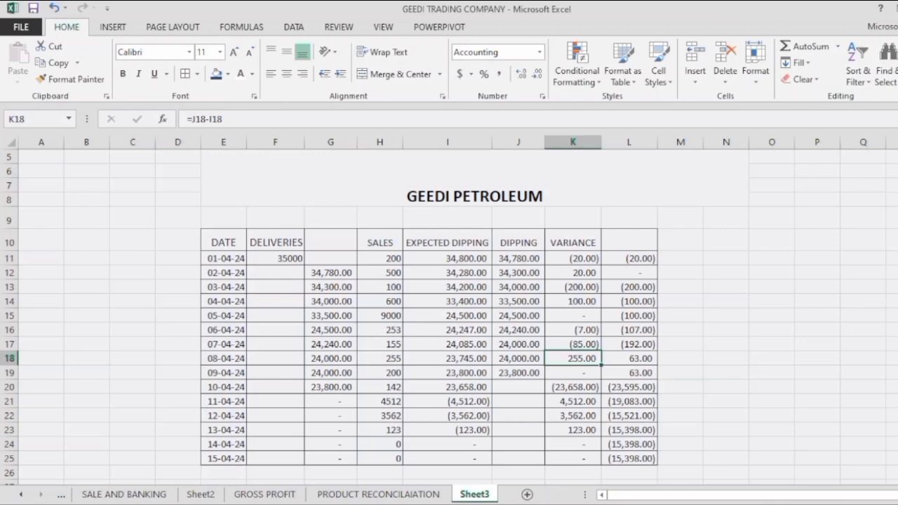
pyautogui.click(630, 358)
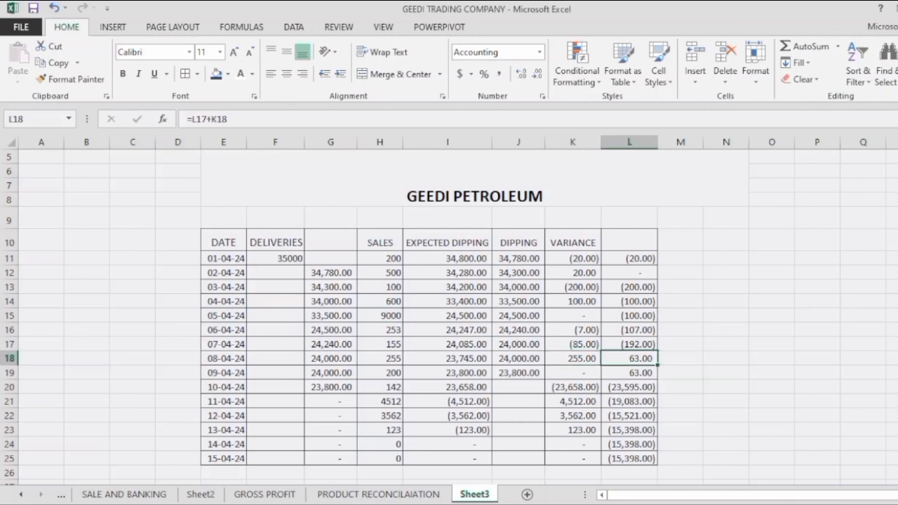
# Enter the DIPPING values 23655, 19140 and 15580 for 10-04-24 to 12-04-24 in J20:J22.
pyautogui.click(519, 387)
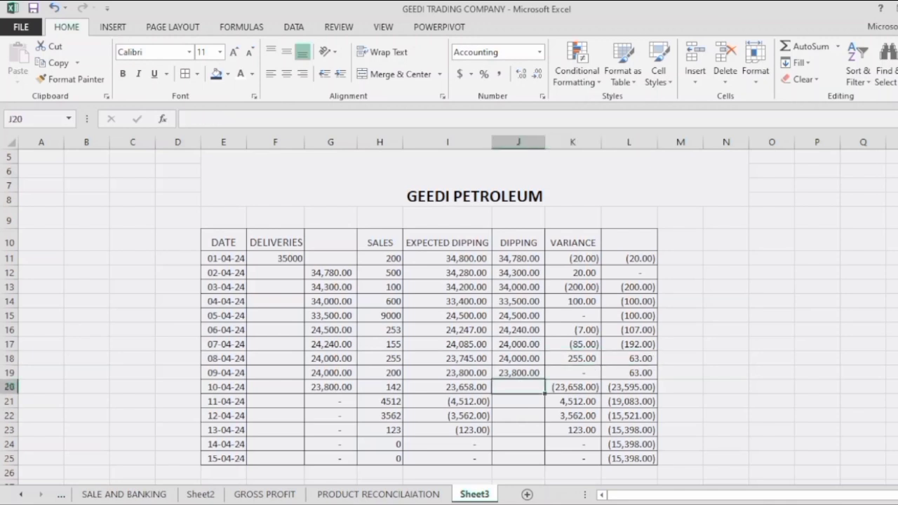
pyautogui.write('2')
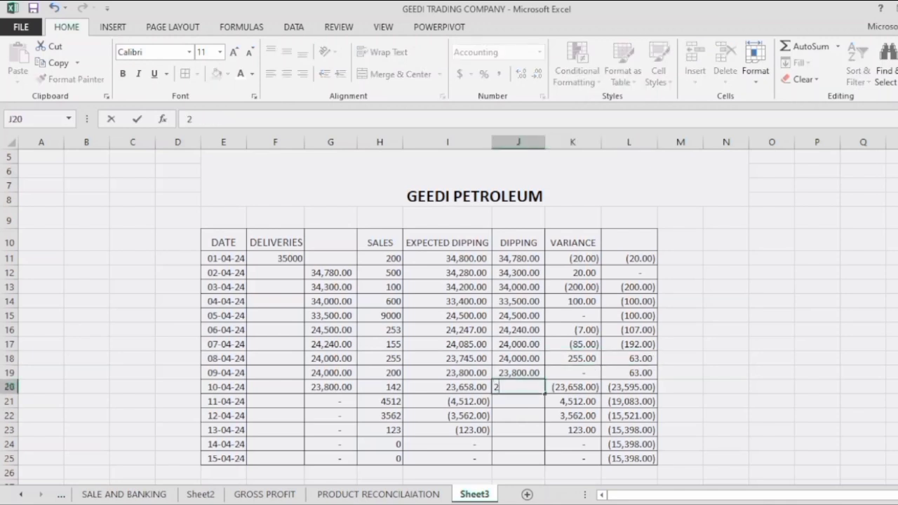
pyautogui.write('3,655')
pyautogui.press('Return')
pyautogui.write('1914')
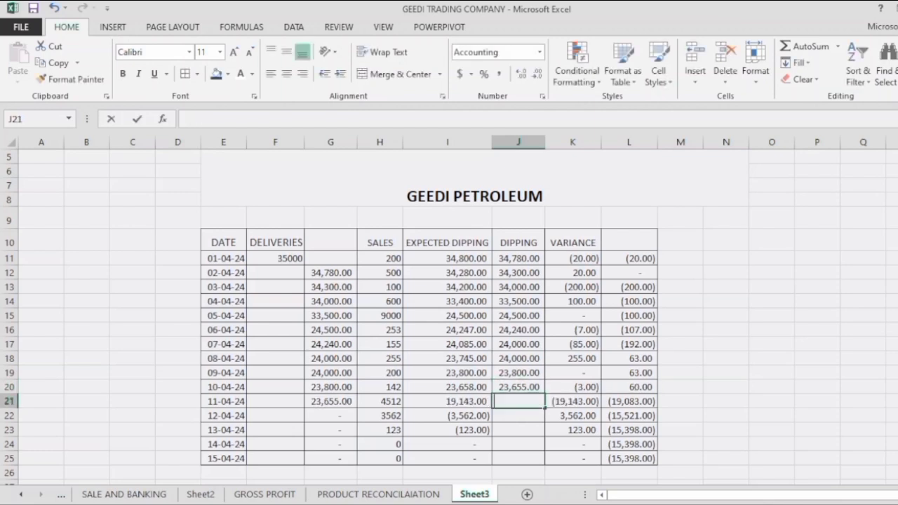
pyautogui.write('0')
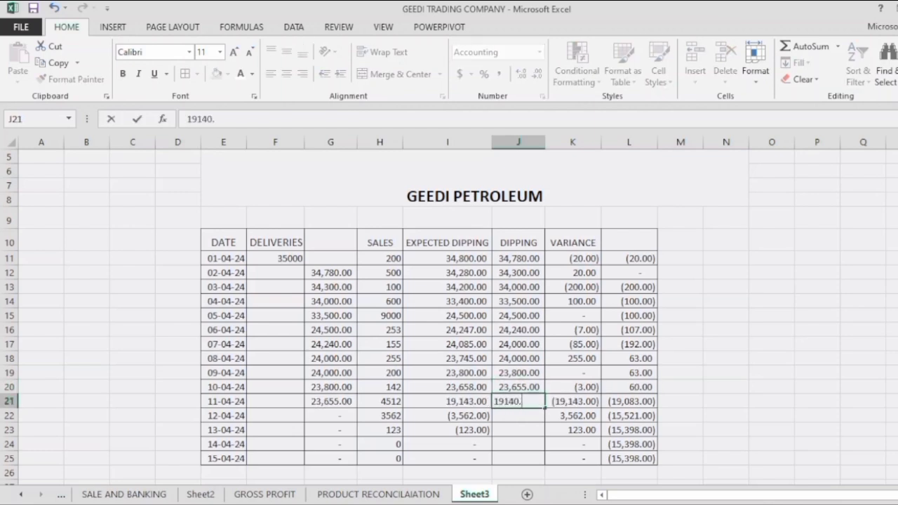
pyautogui.press('Return')
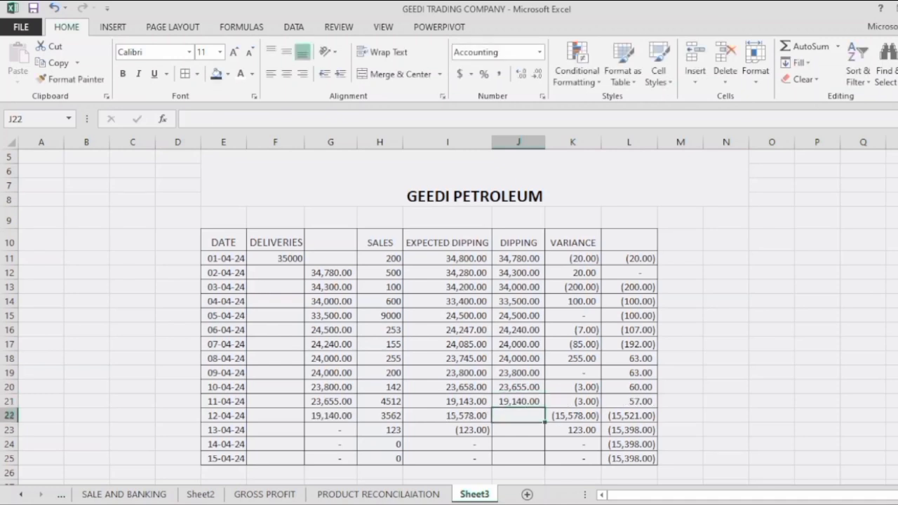
pyautogui.write('15')
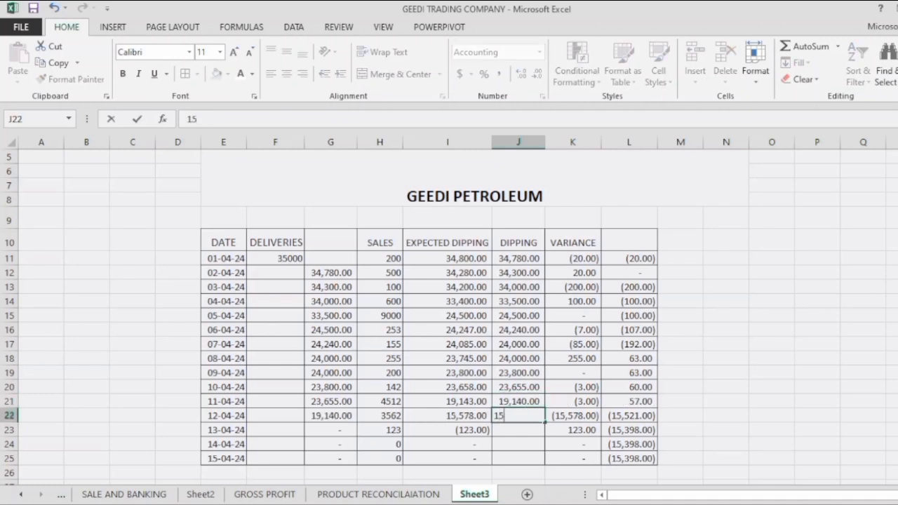
pyautogui.write(',580')
pyautogui.press('Return')
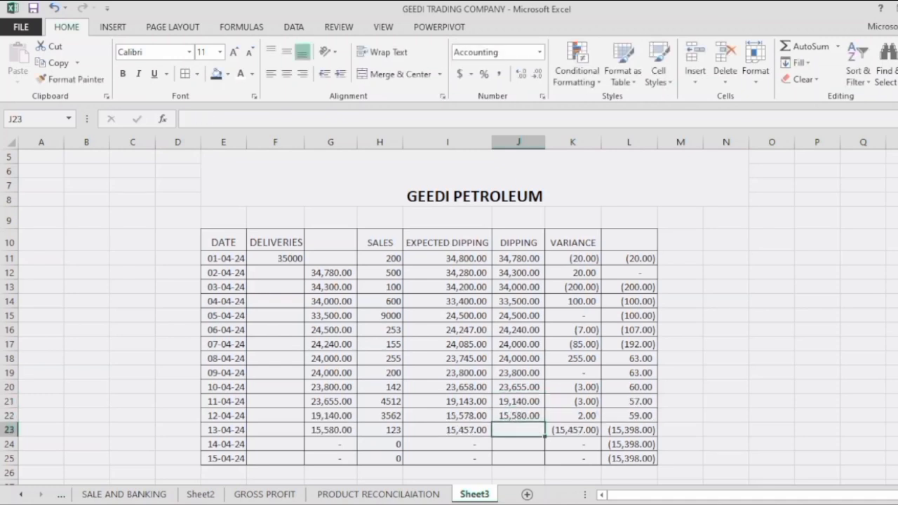
# Complete the DIPPING column with 15500, 15500 and 15600 for 13-04-24 to 15-04-24 in J23:J25.
pyautogui.write('15500')
pyautogui.press('Return')
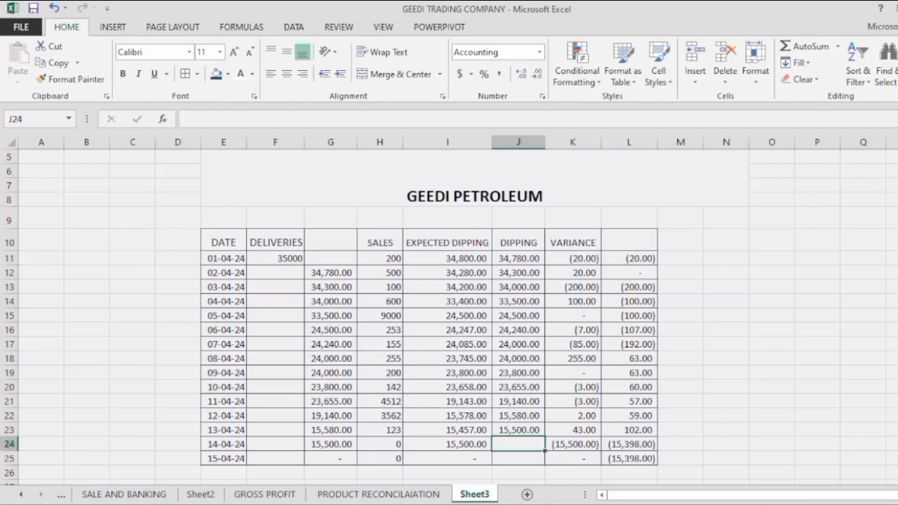
pyautogui.write('15500')
pyautogui.press('Return')
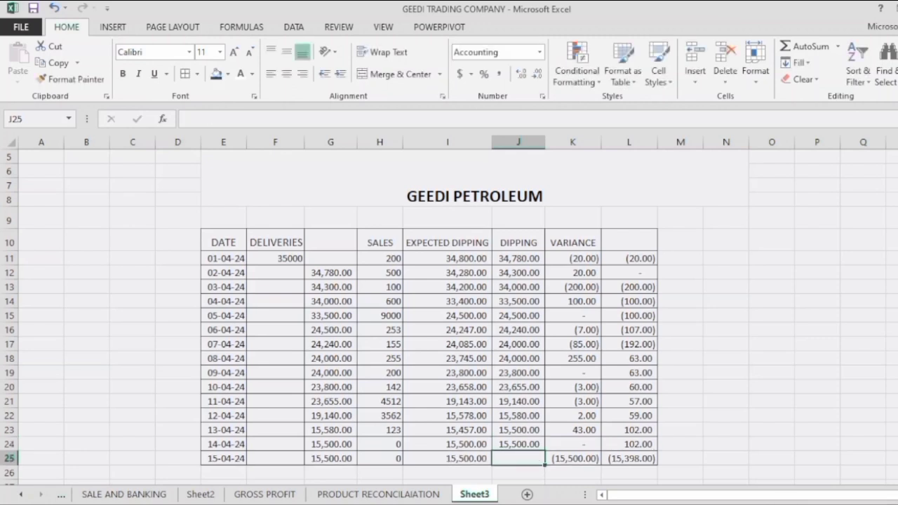
pyautogui.write('15')
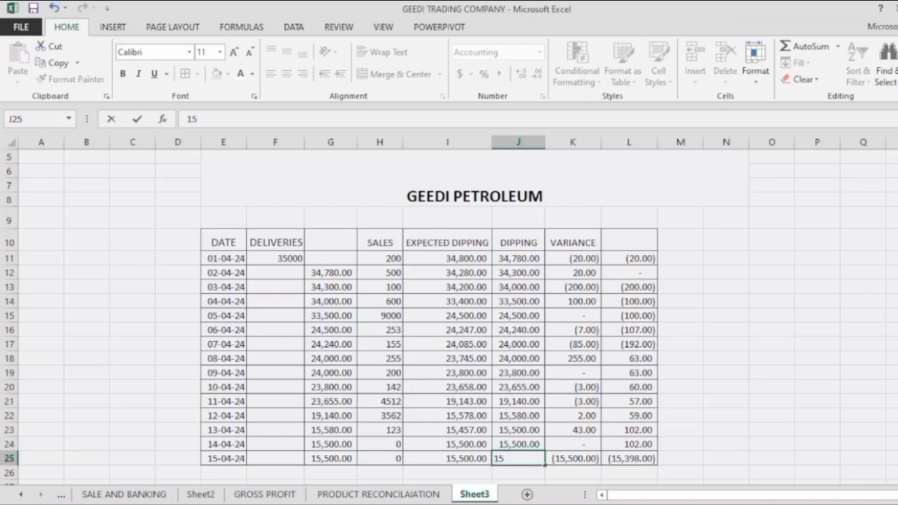
pyautogui.write(',600')
pyautogui.press('Return')
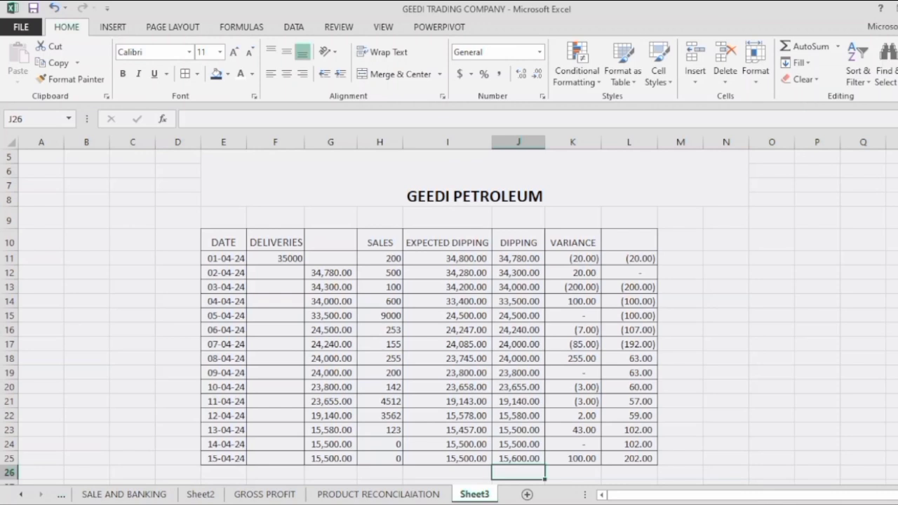
# Examine how each day's variance in column K feeds the cumulative variance in column L, from row 19 to row 25.
pyautogui.click(680, 458)
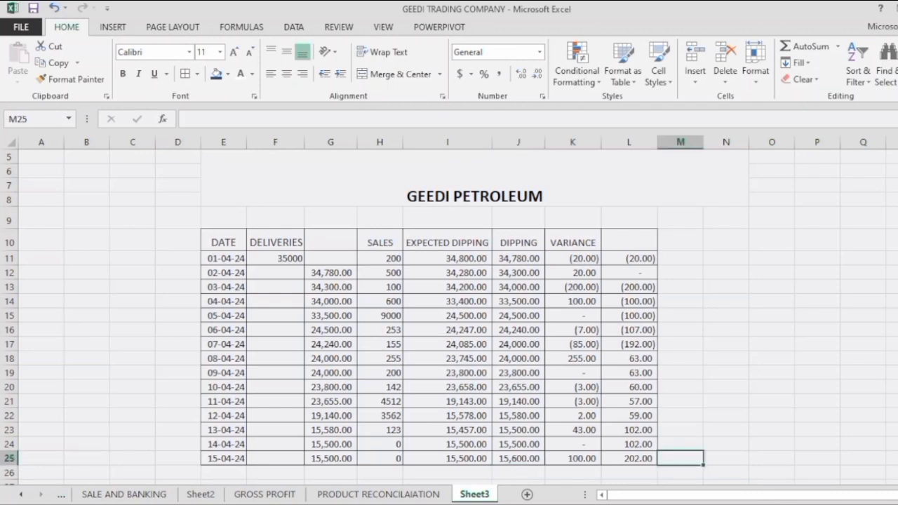
pyautogui.click(630, 373)
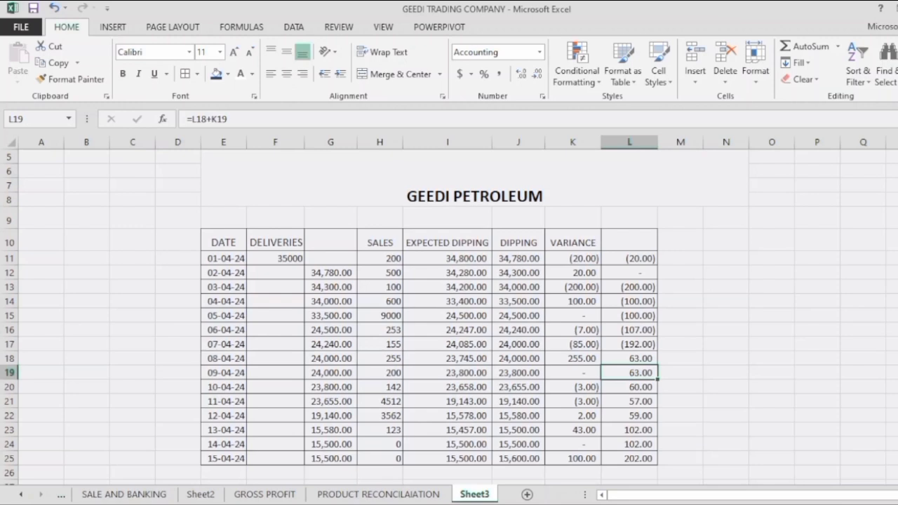
pyautogui.click(629, 387)
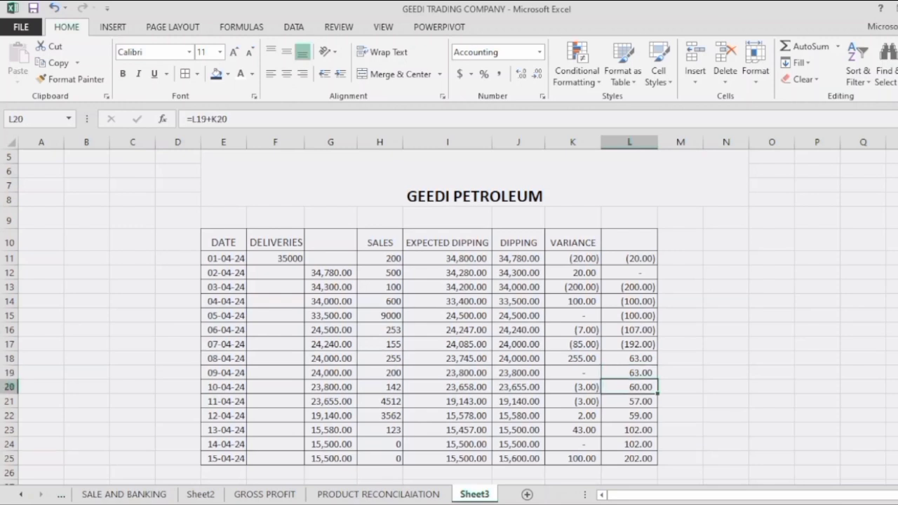
pyautogui.click(573, 387)
pyautogui.click(630, 372)
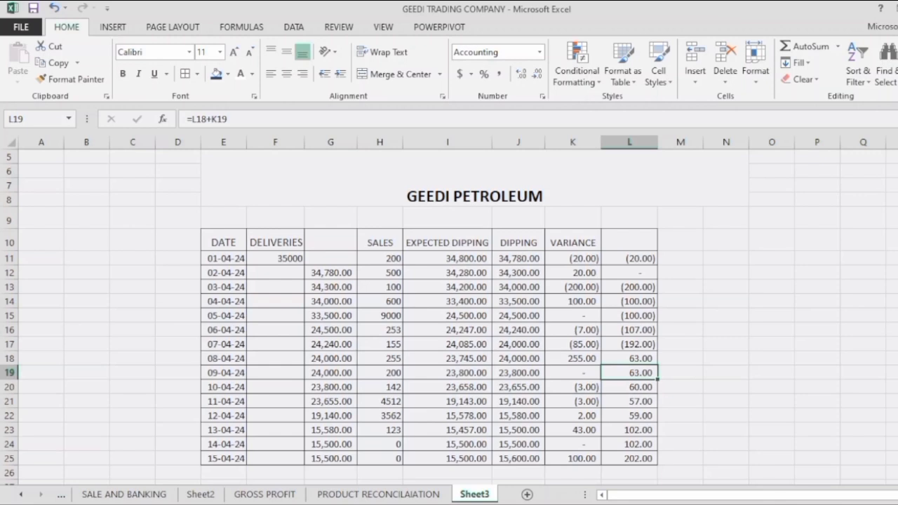
pyautogui.click(573, 387)
pyautogui.click(629, 387)
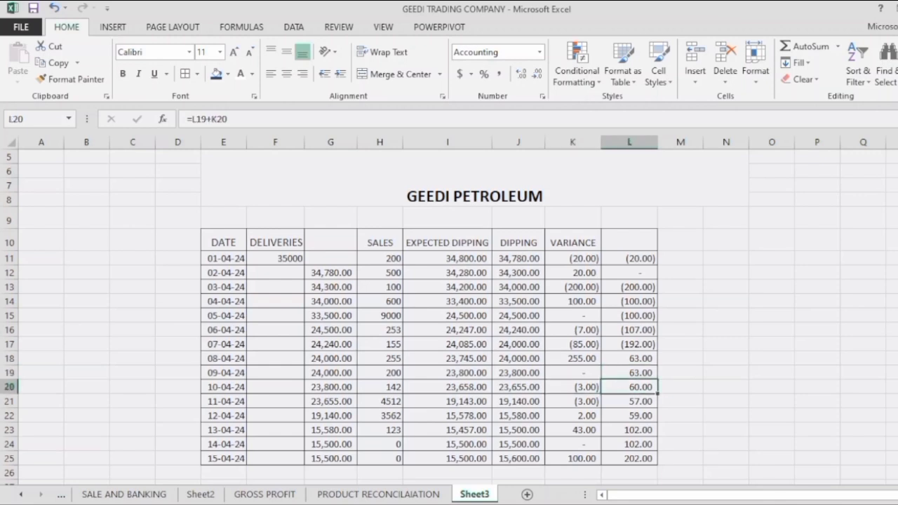
pyautogui.click(572, 401)
pyautogui.click(630, 401)
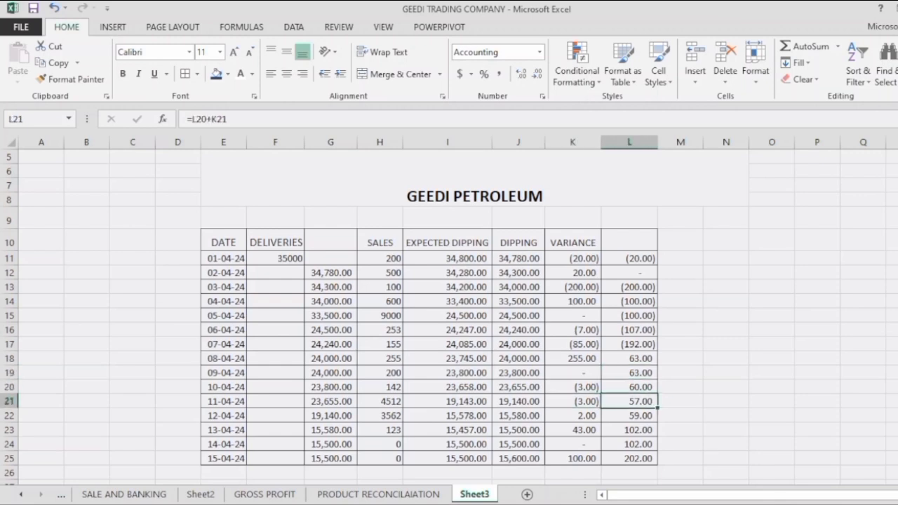
pyautogui.click(572, 416)
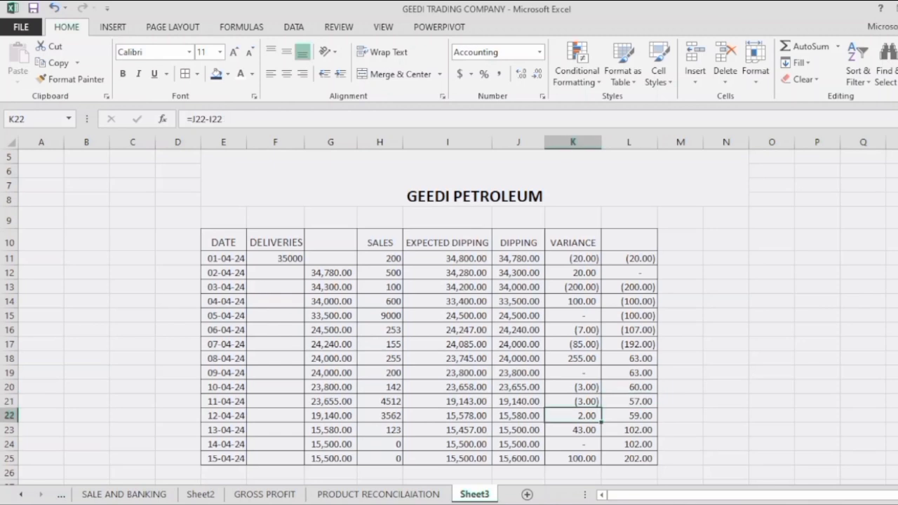
pyautogui.click(630, 416)
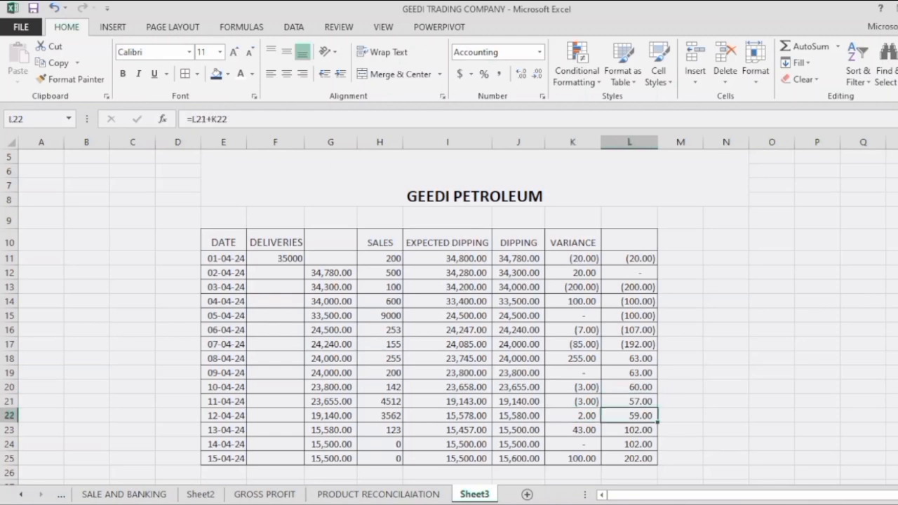
pyautogui.click(573, 431)
pyautogui.click(630, 430)
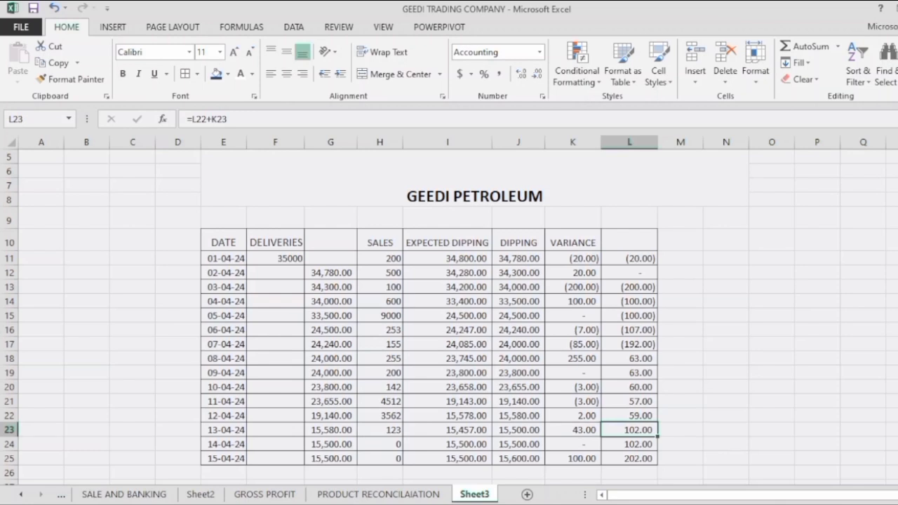
pyautogui.click(573, 459)
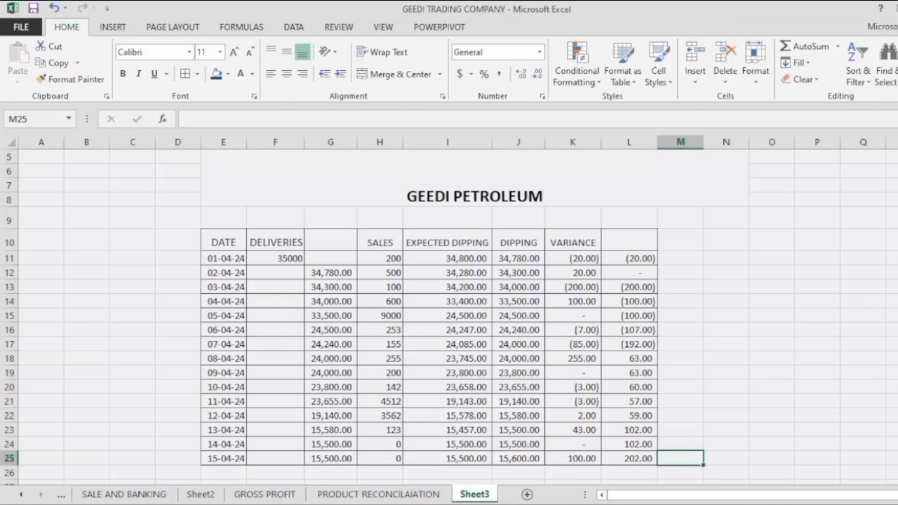
# Format the merged GEEDI PETROLEUM title block above the table with a dark blue fill and white text.
pyautogui.moveTo(393, 182); pyautogui.dragTo(393, 219)
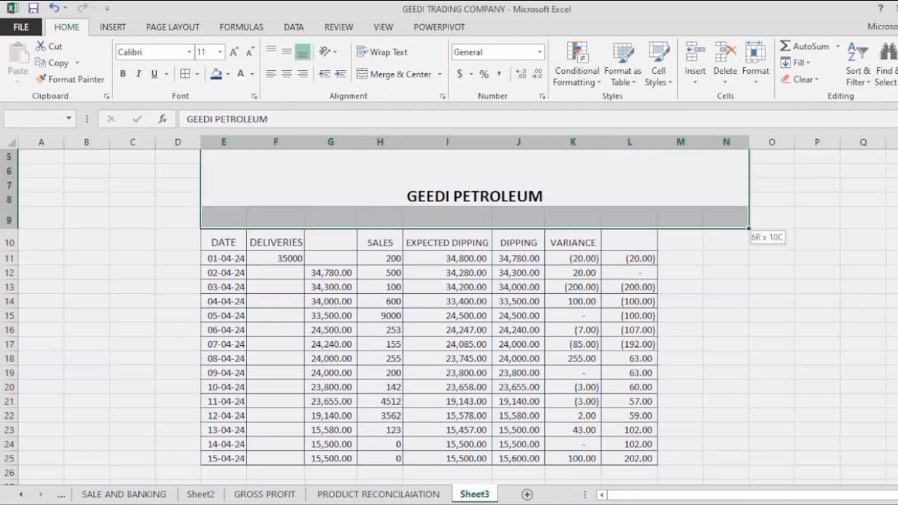
pyautogui.moveTo(748, 228); pyautogui.dragTo(748, 227)
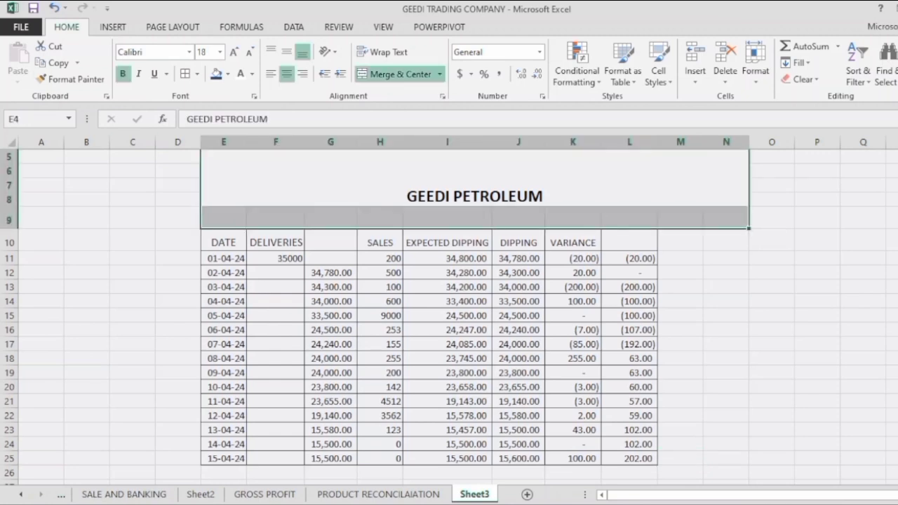
pyautogui.click(216, 74)
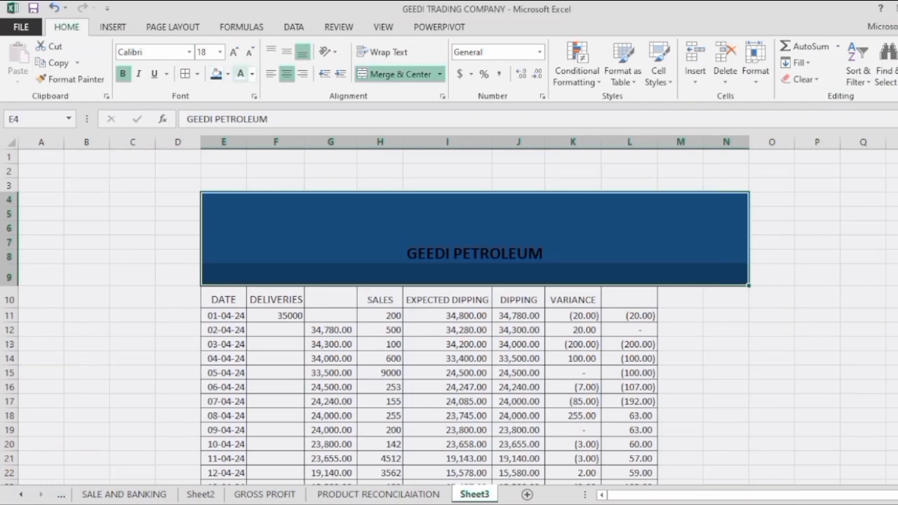
pyautogui.click(240, 73)
pyautogui.click(726, 330)
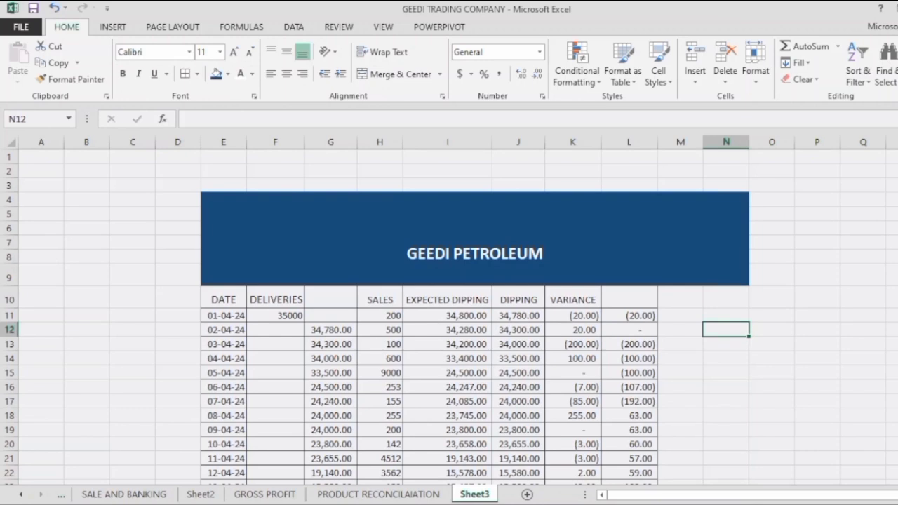
# Review the DELIVERIES column and how the row 11 delivery and linked sales produce the expected dipping compared with the actual dipping.
pyautogui.click(275, 373)
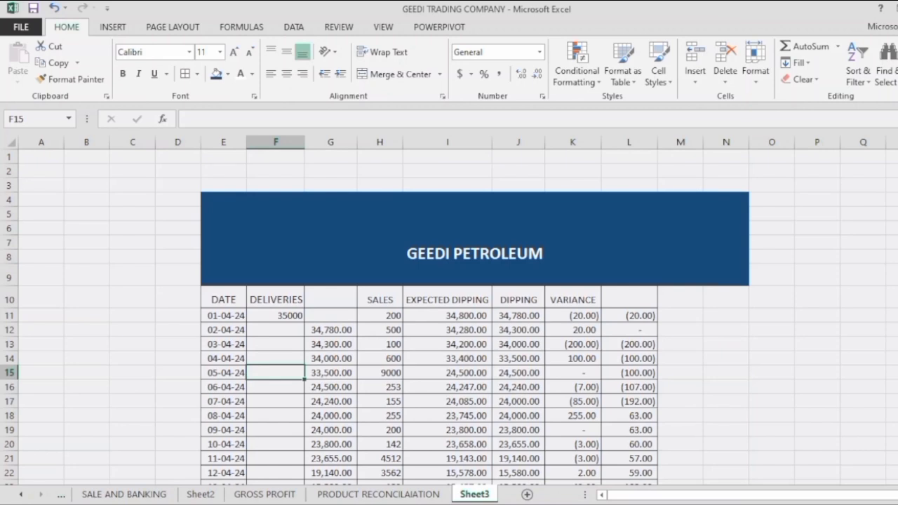
pyautogui.click(275, 387)
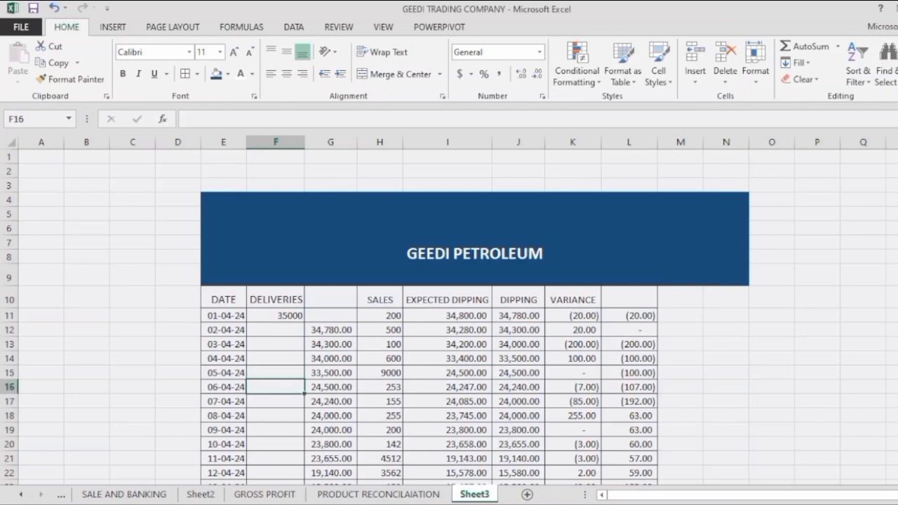
pyautogui.click(380, 316)
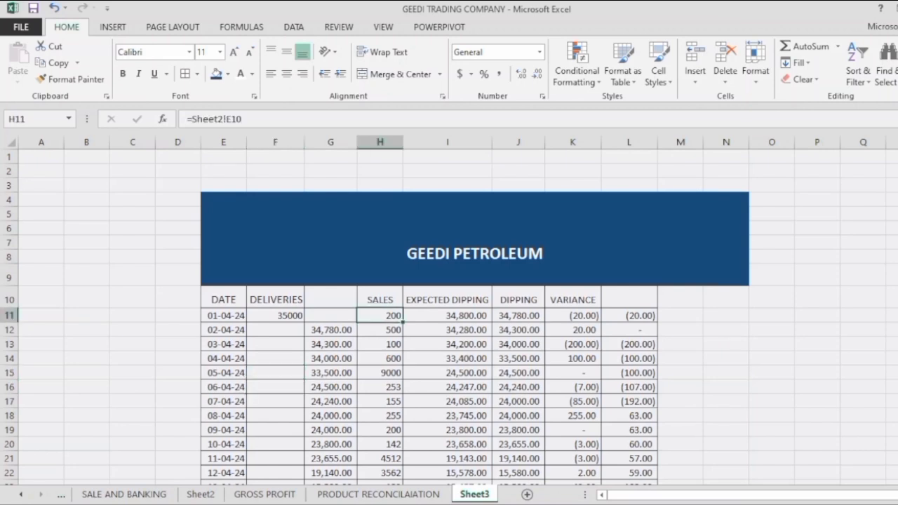
pyautogui.click(448, 316)
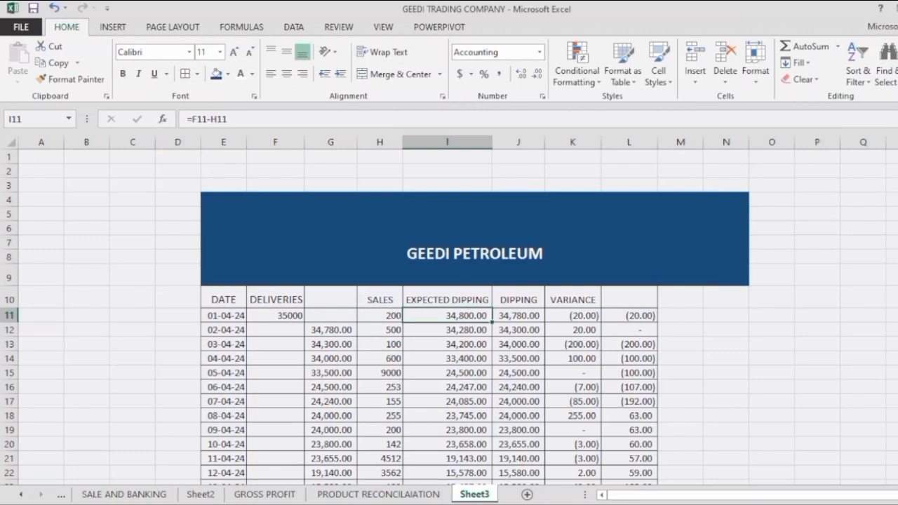
pyautogui.click(275, 316)
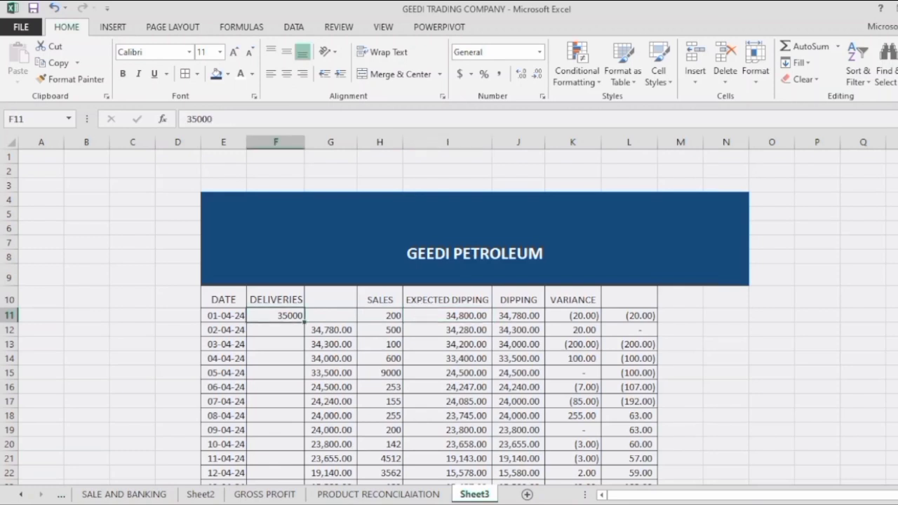
pyautogui.click(380, 316)
pyautogui.click(518, 316)
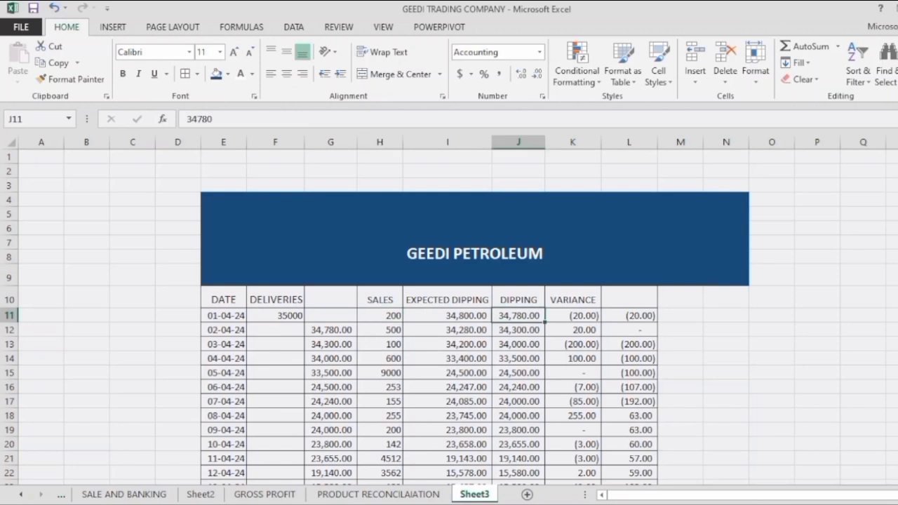
# Review the daily DIPPING entries in column J between 01-04-24 and 08-04-24.
pyautogui.click(519, 359)
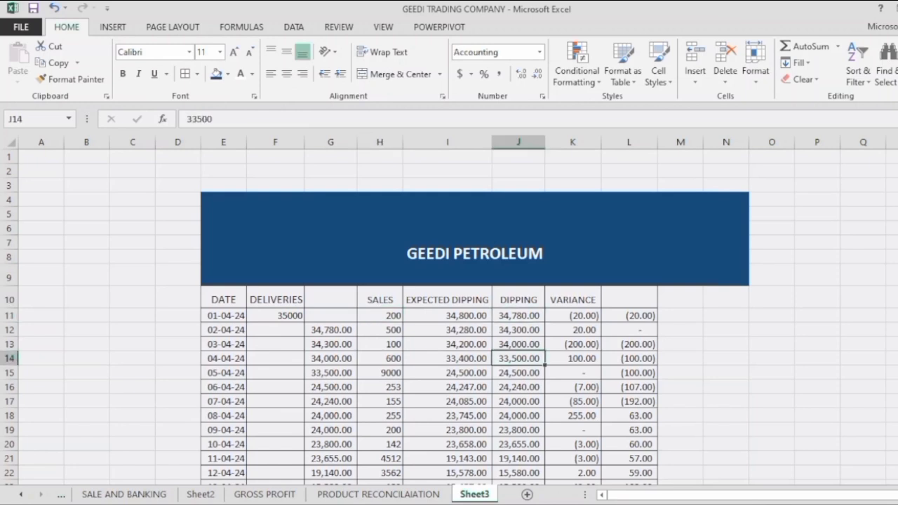
pyautogui.click(218, 120)
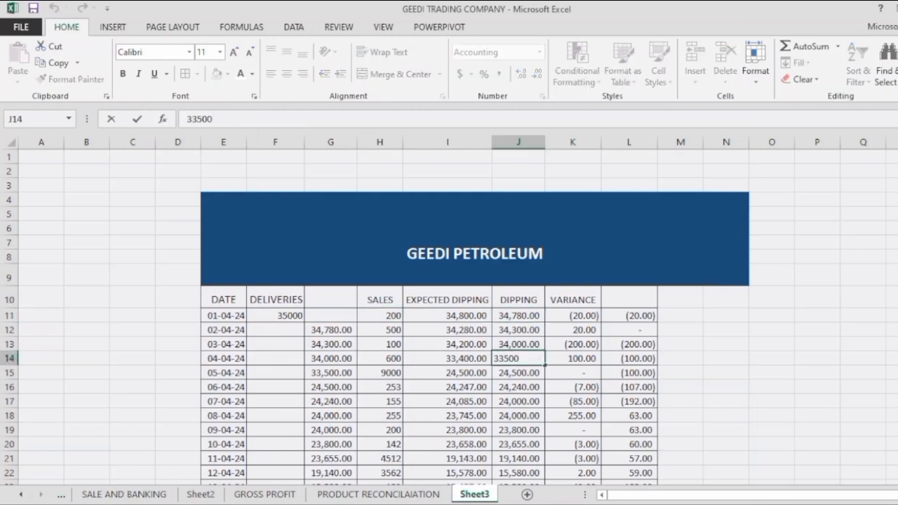
pyautogui.click(519, 316)
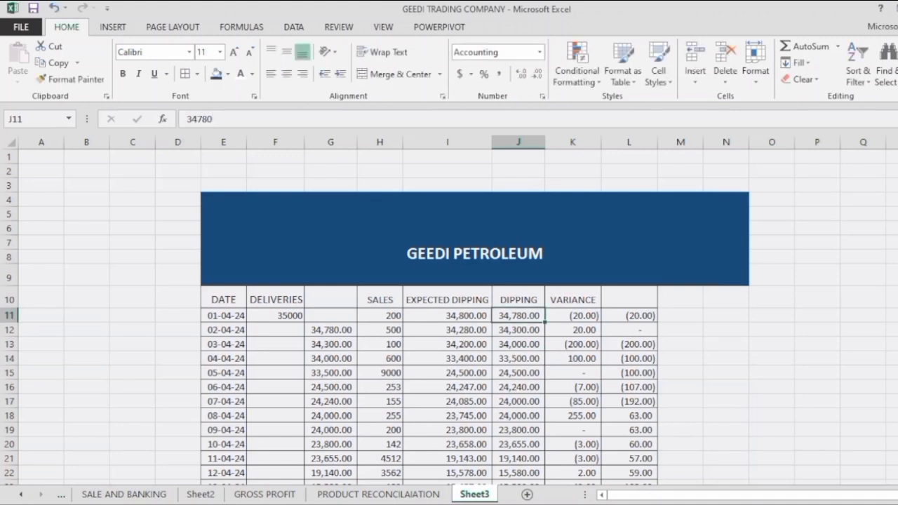
pyautogui.click(519, 359)
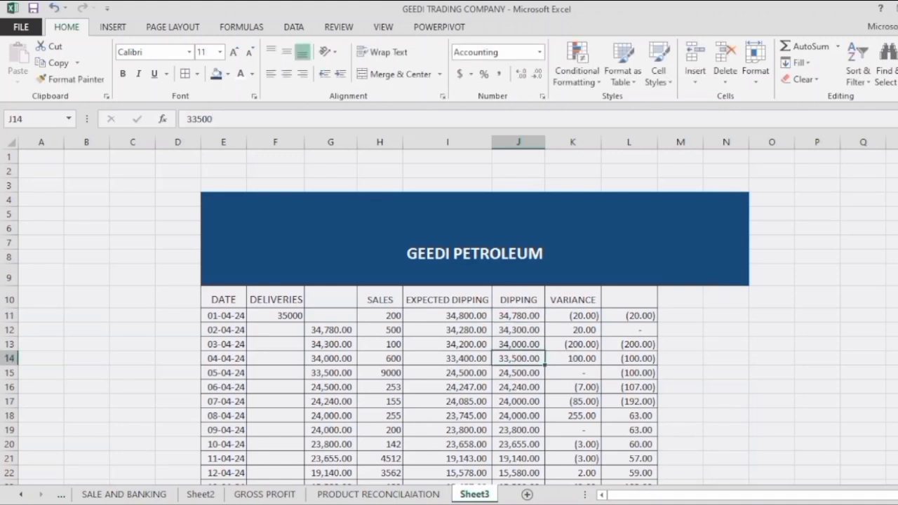
pyautogui.click(518, 387)
pyautogui.scroll(-1, 449, 316)
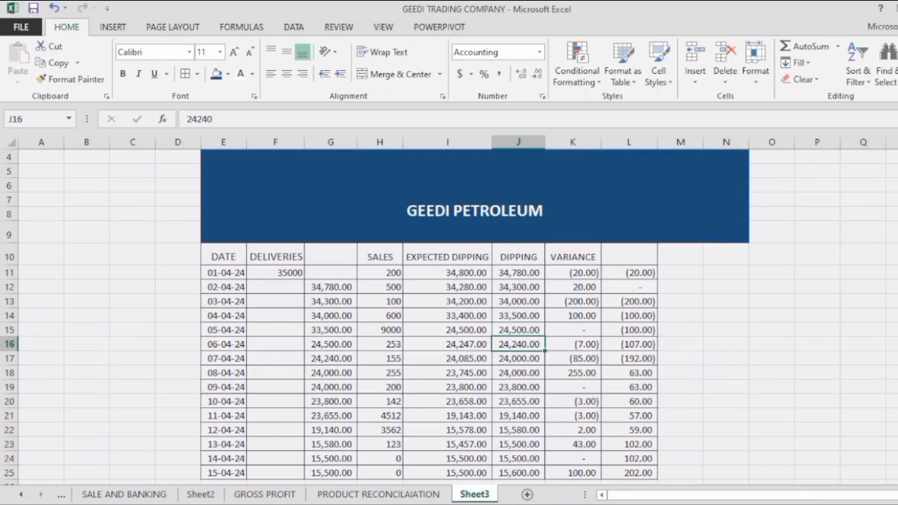
pyautogui.click(519, 374)
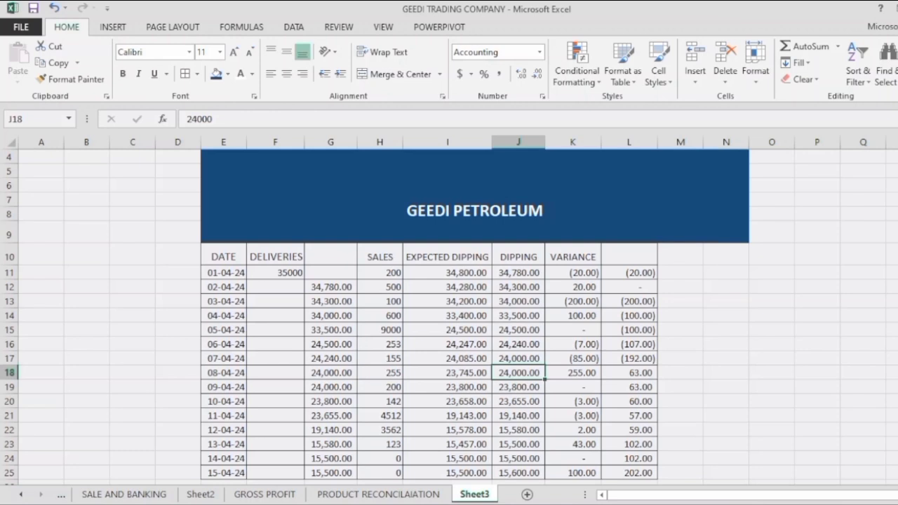
pyautogui.click(519, 273)
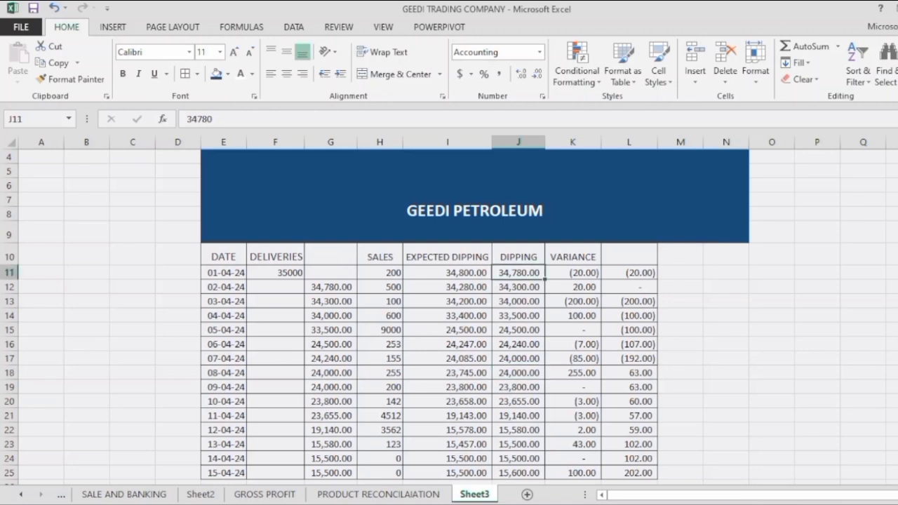
pyautogui.click(519, 302)
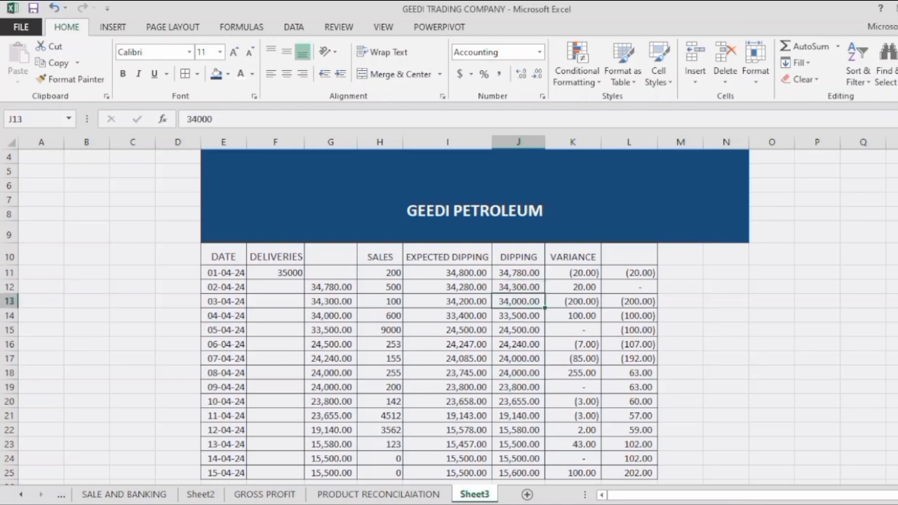
pyautogui.click(519, 273)
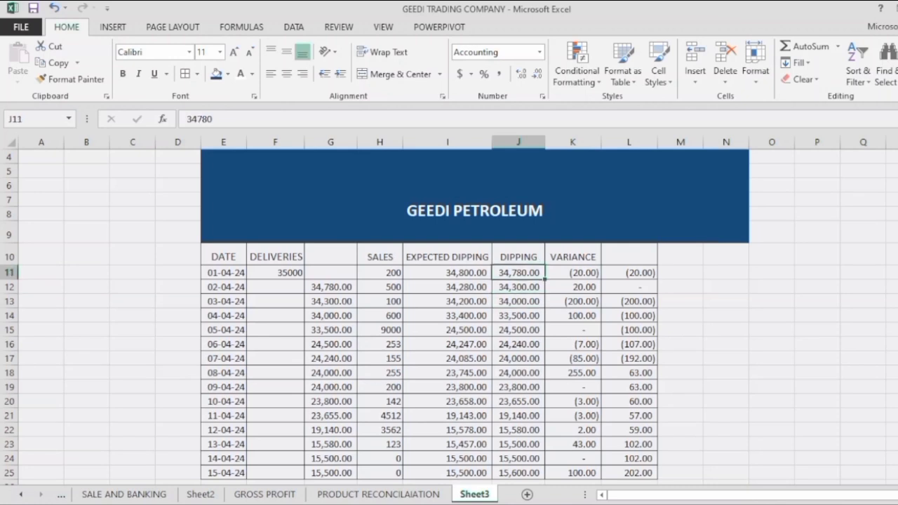
pyautogui.click(518, 316)
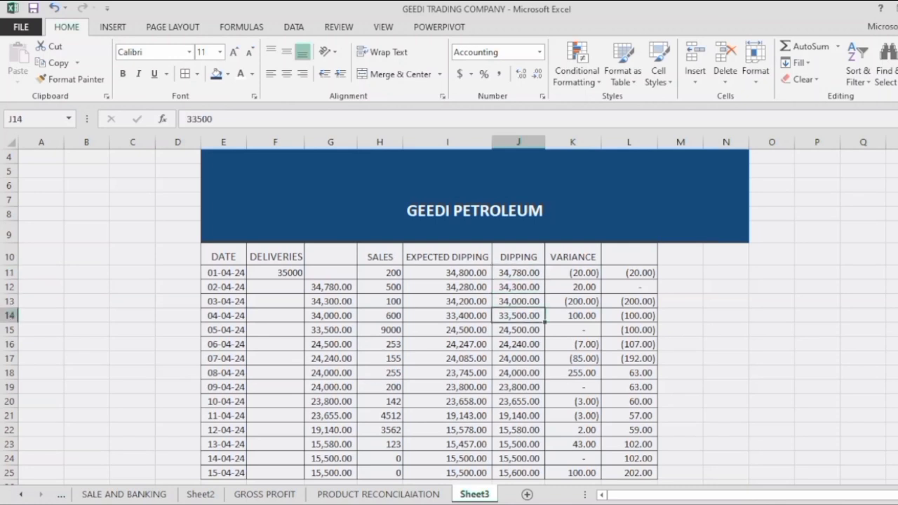
pyautogui.click(519, 359)
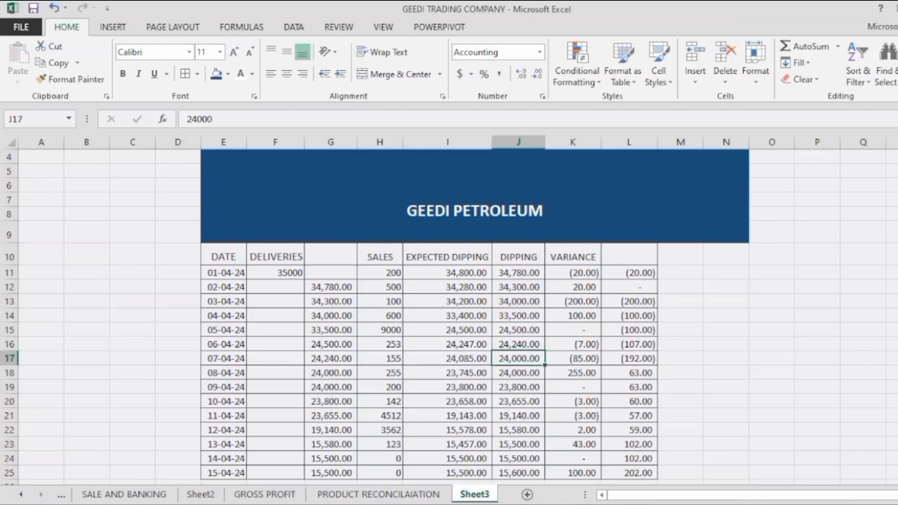
# Review the VARIANCE formulas in K11, K15 and K19 and the cumulative variance in column L down to L25.
pyautogui.click(574, 273)
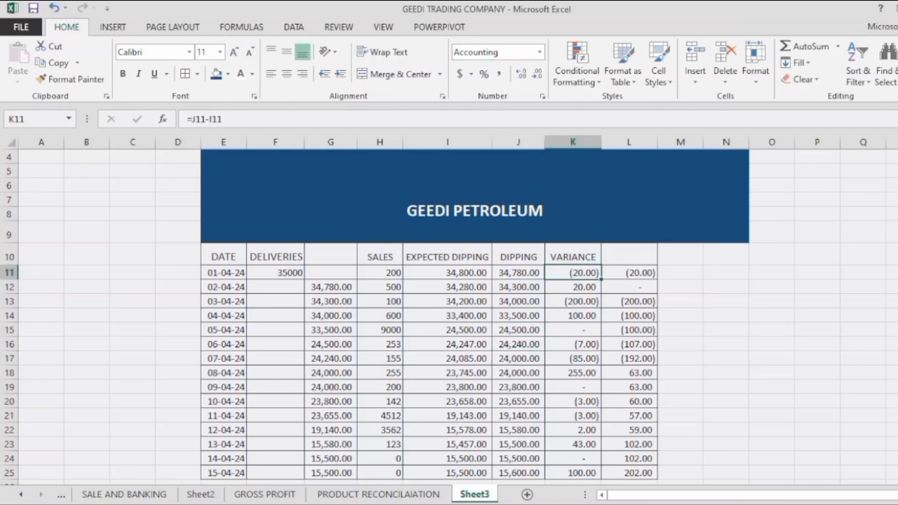
pyautogui.click(574, 330)
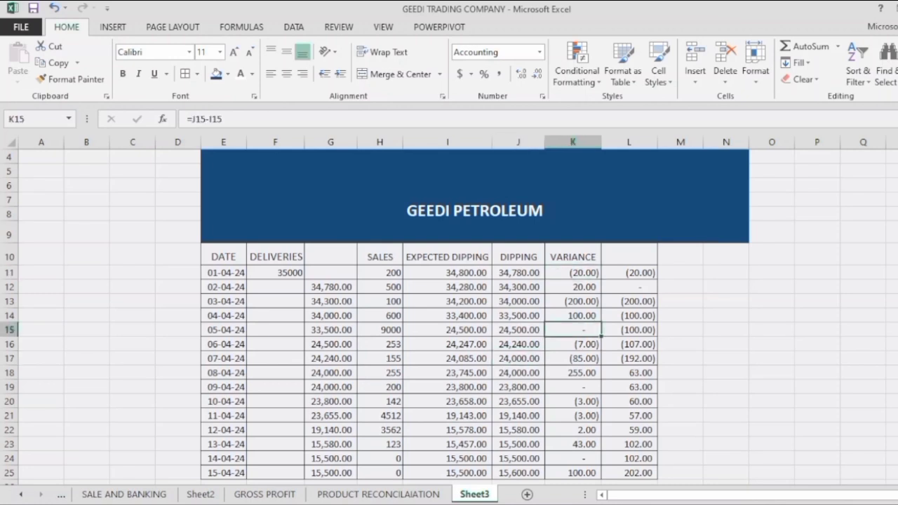
pyautogui.click(629, 330)
pyautogui.click(573, 388)
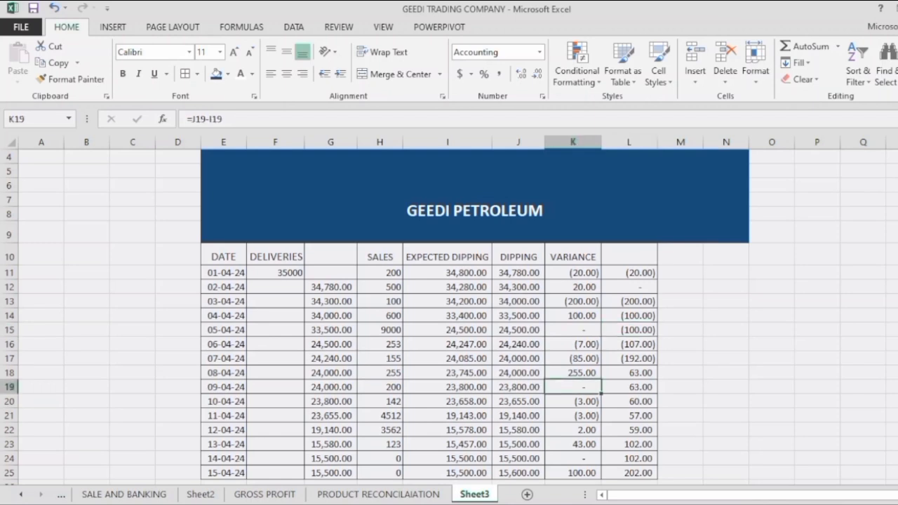
pyautogui.click(276, 387)
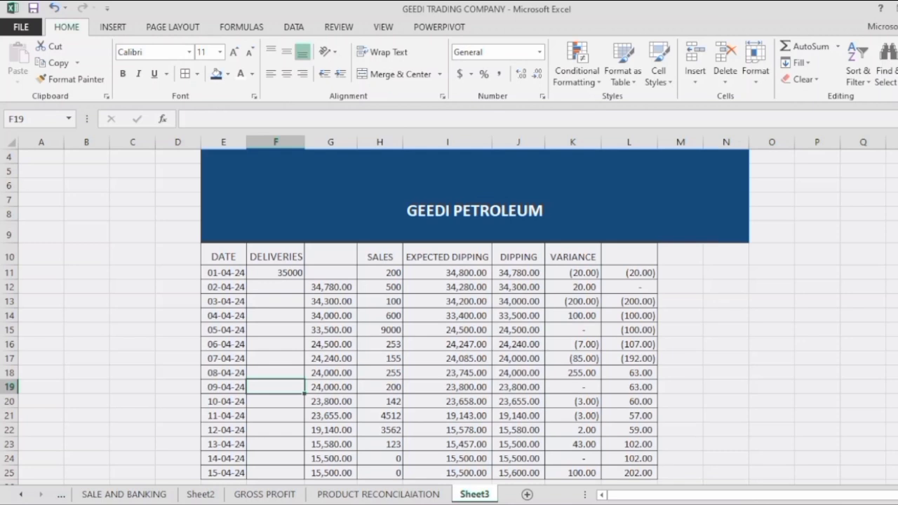
pyautogui.click(630, 473)
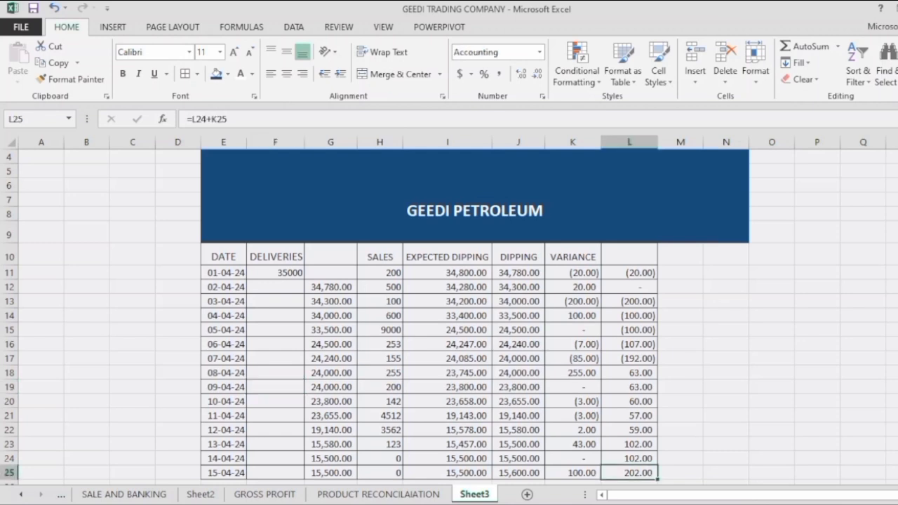
pyautogui.click(680, 473)
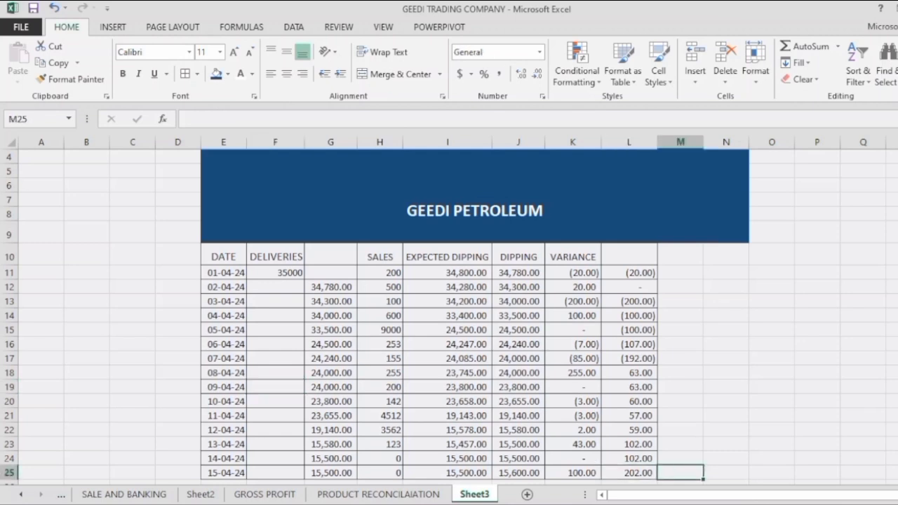